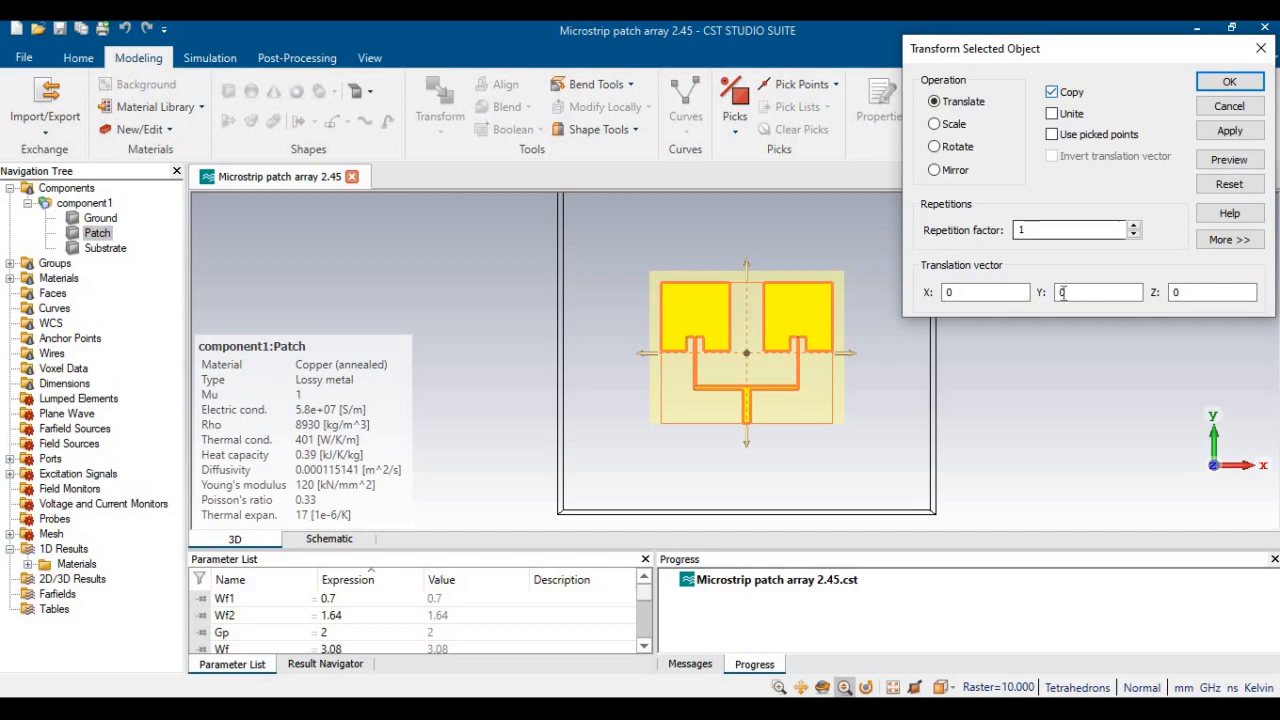
# Preview the patch copy with an X translation of W/2+D1+W, defining the missing parameter D1 as 14.58
pyautogui.doubleClick(966, 292)
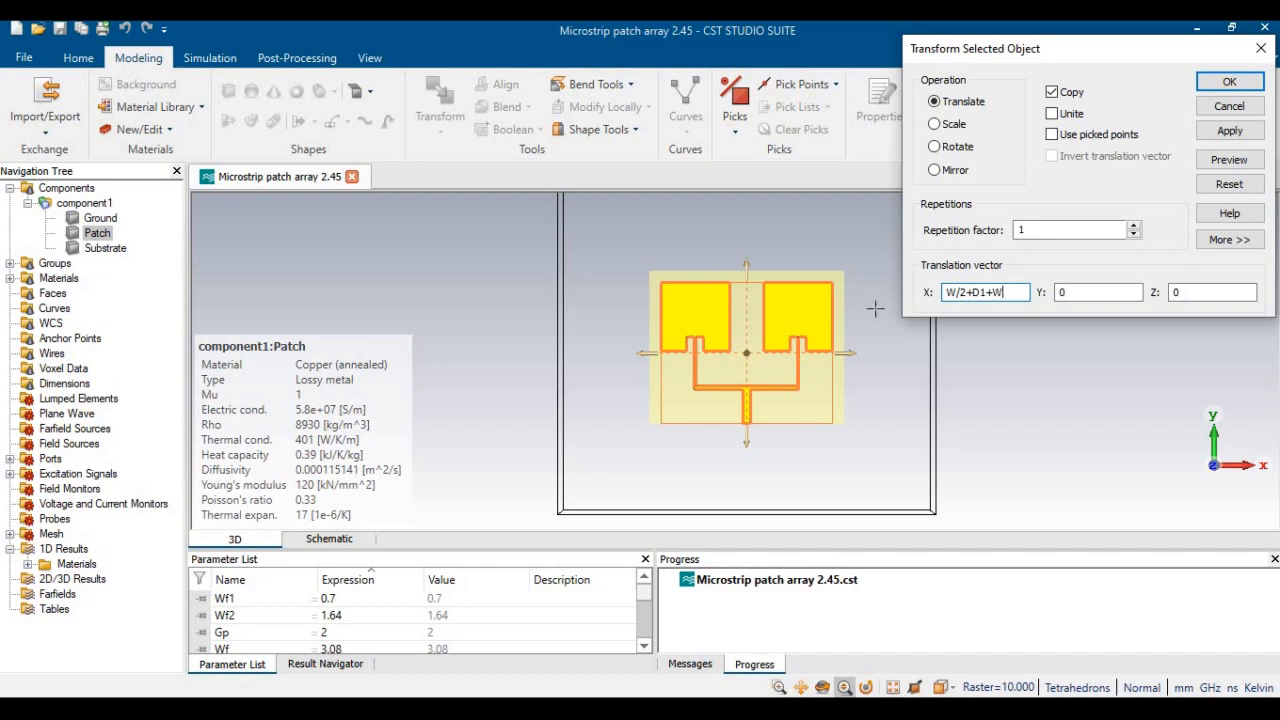
pyautogui.click(1230, 160)
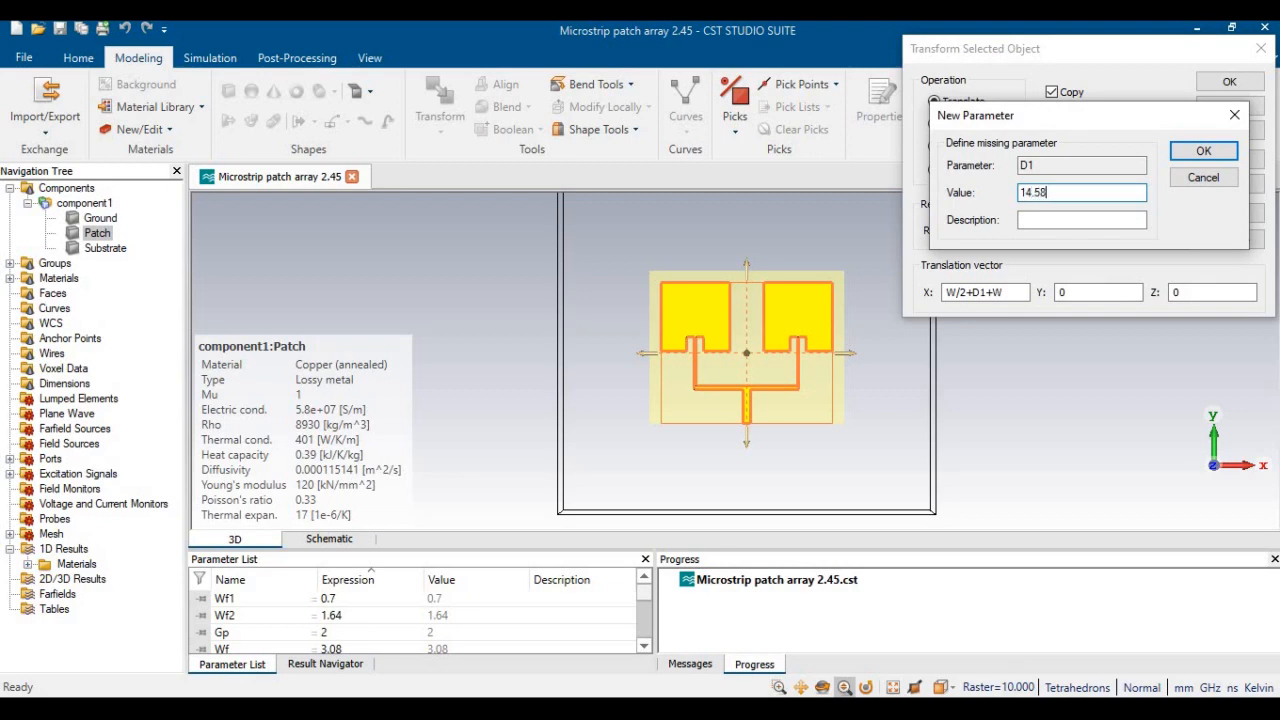
pyautogui.write('14.58')
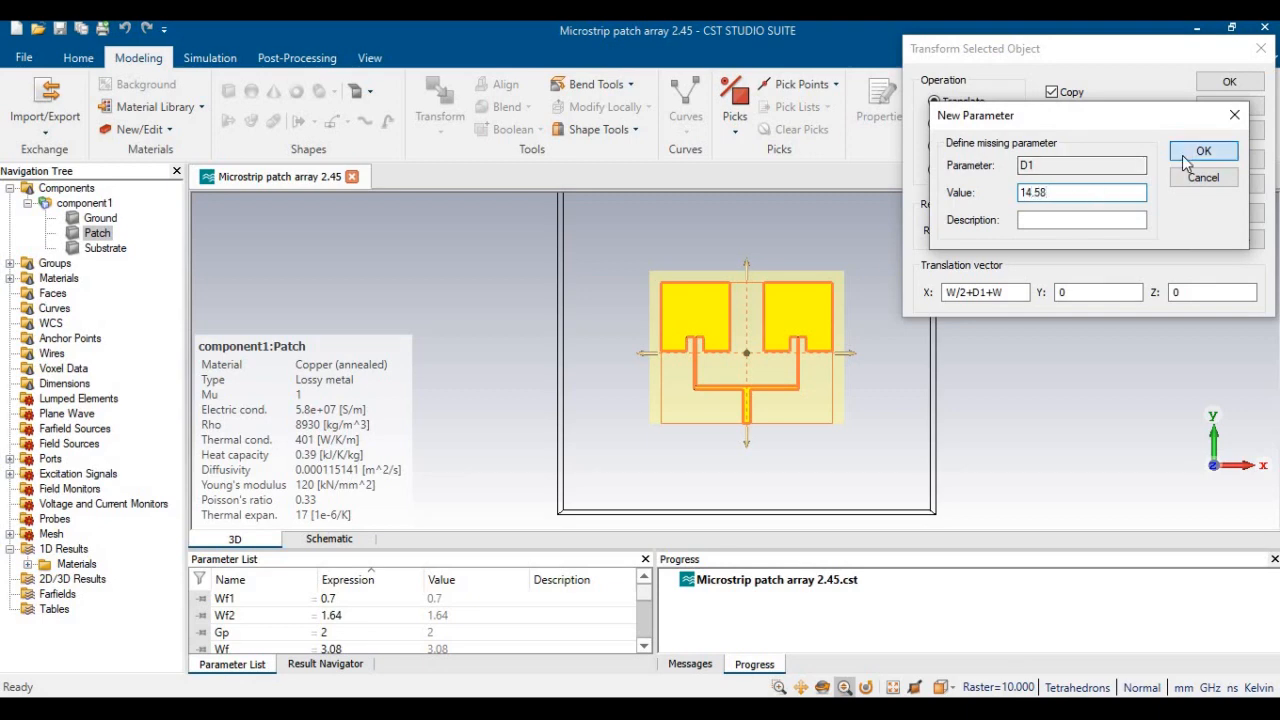
pyautogui.click(1195, 152)
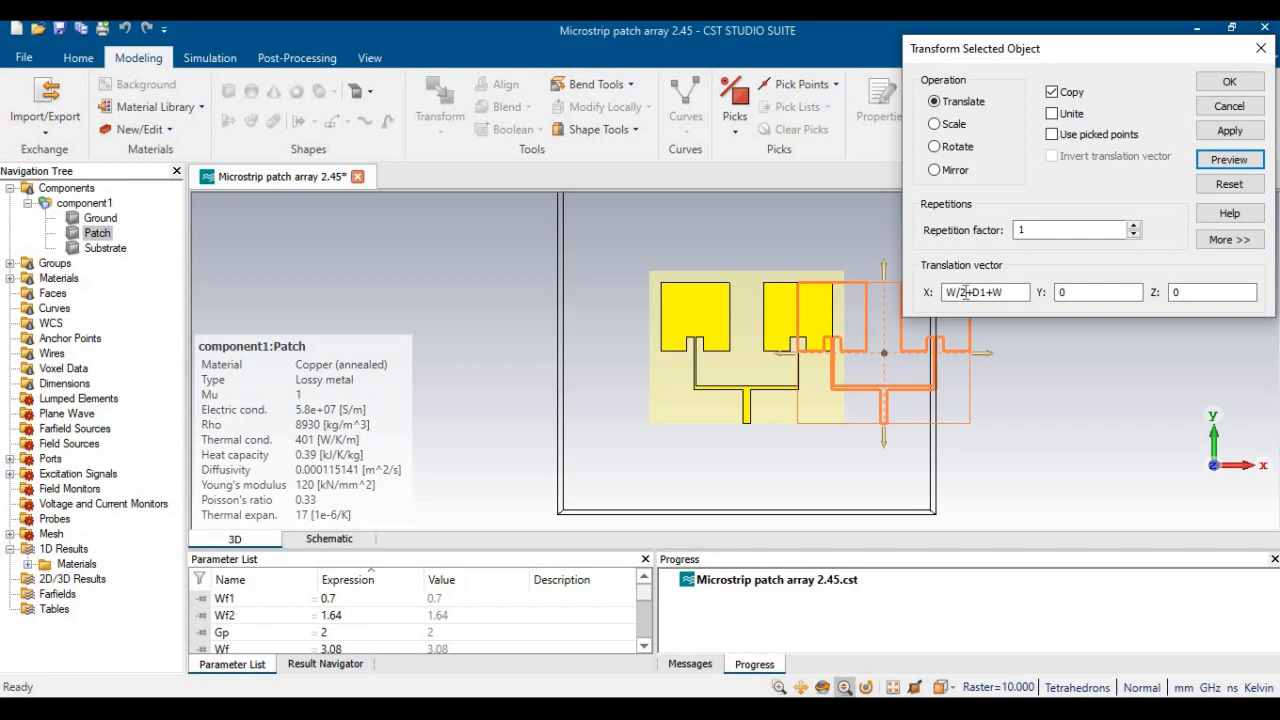
# Set the X translation to W+D1+W+D1, preview it and create the translated copy of the patch
pyautogui.moveTo(966, 292); pyautogui.dragTo(943, 300)
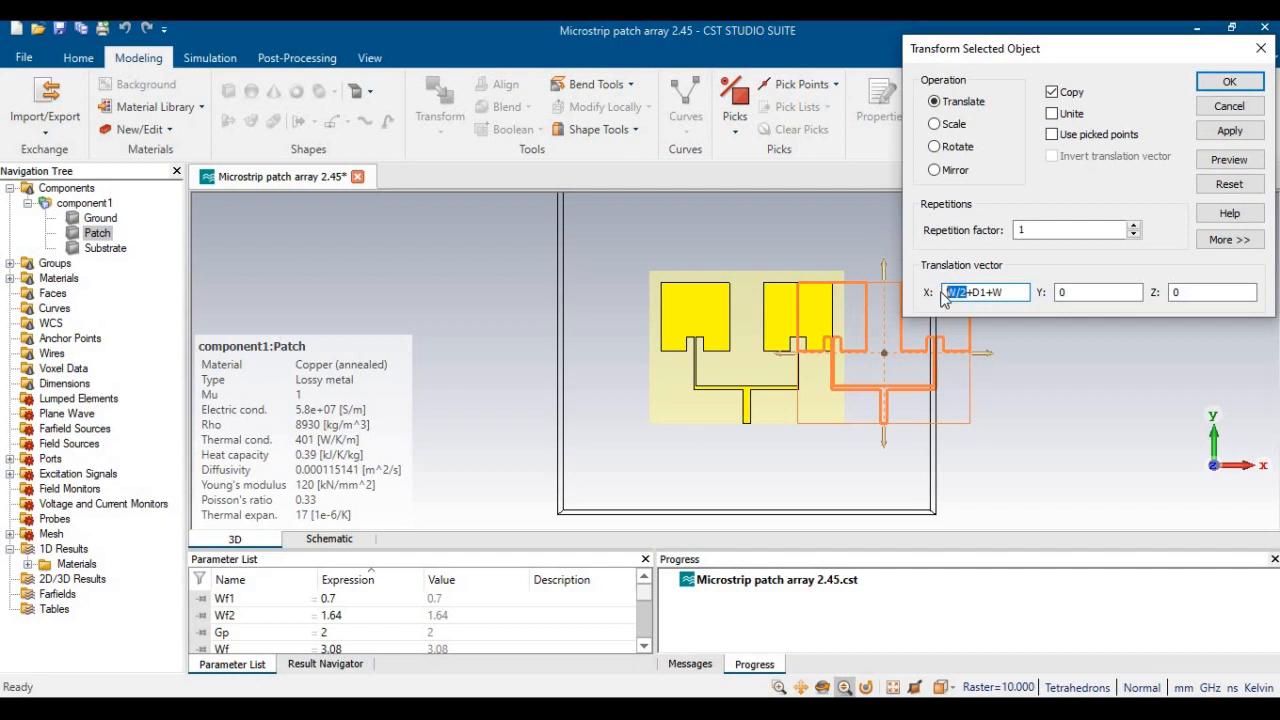
pyautogui.write('W')
pyautogui.click(1229, 159)
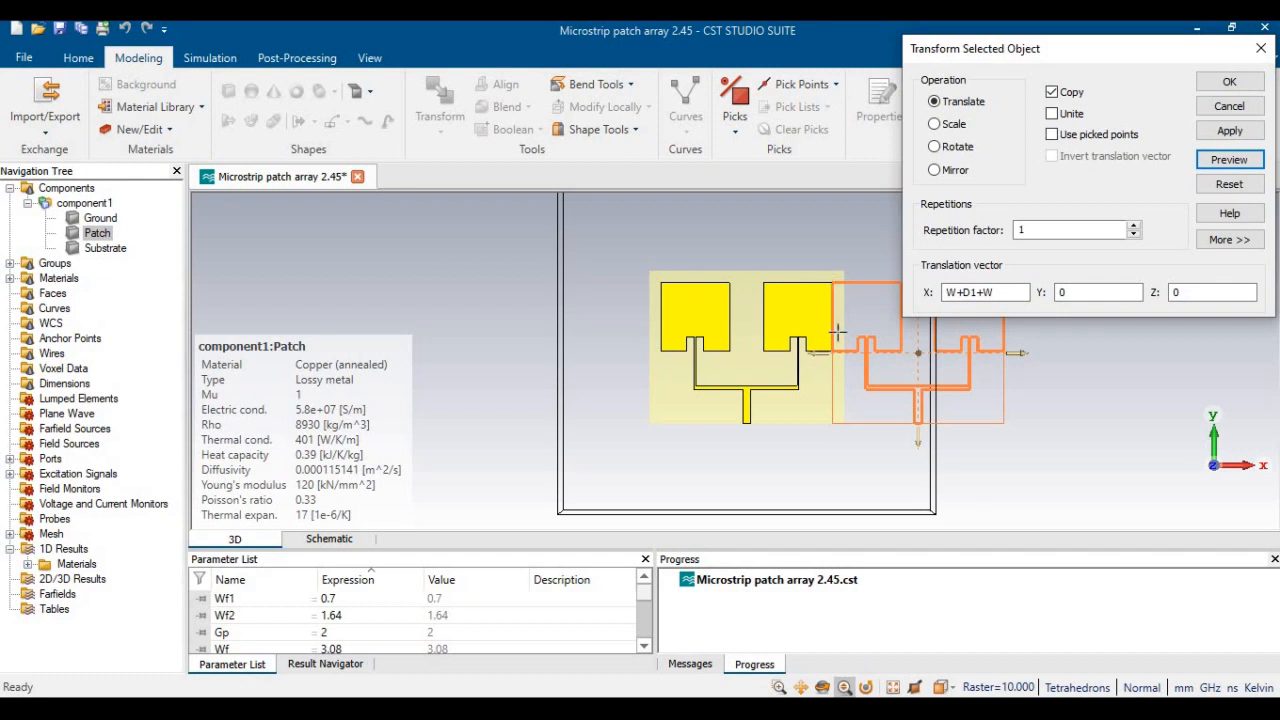
pyautogui.click(1005, 288)
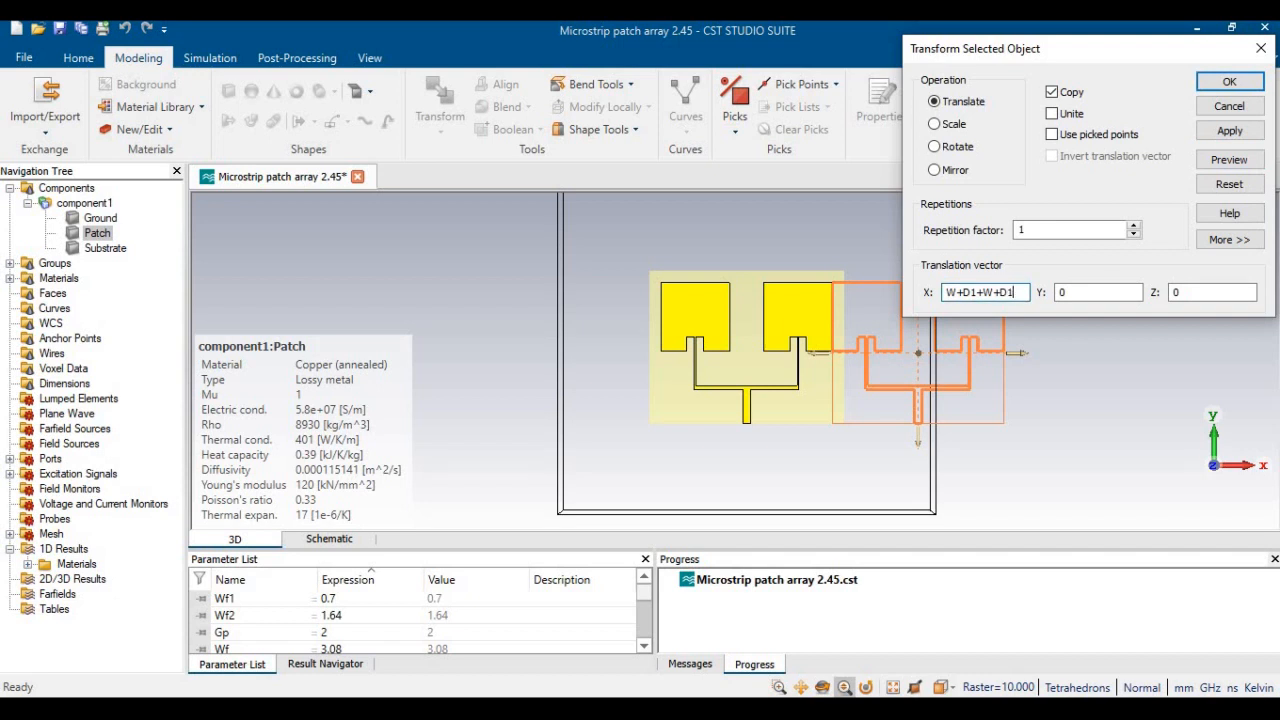
pyautogui.click(1236, 161)
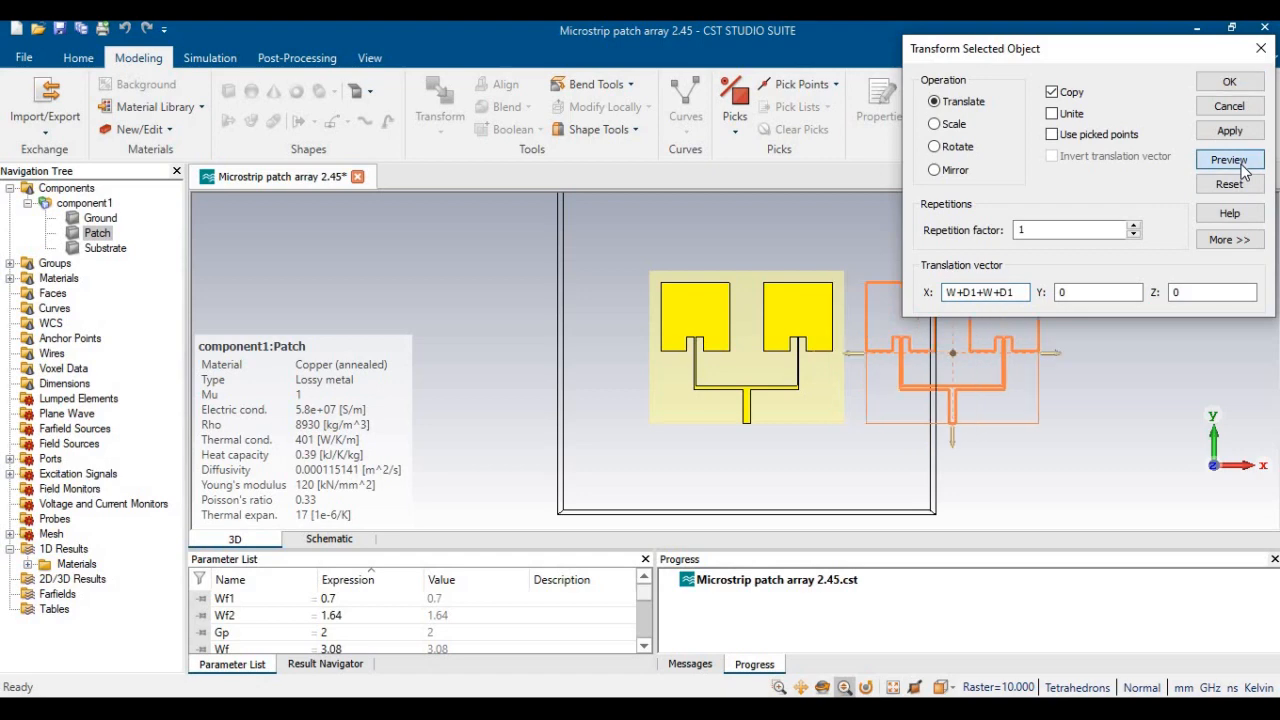
pyautogui.click(1232, 85)
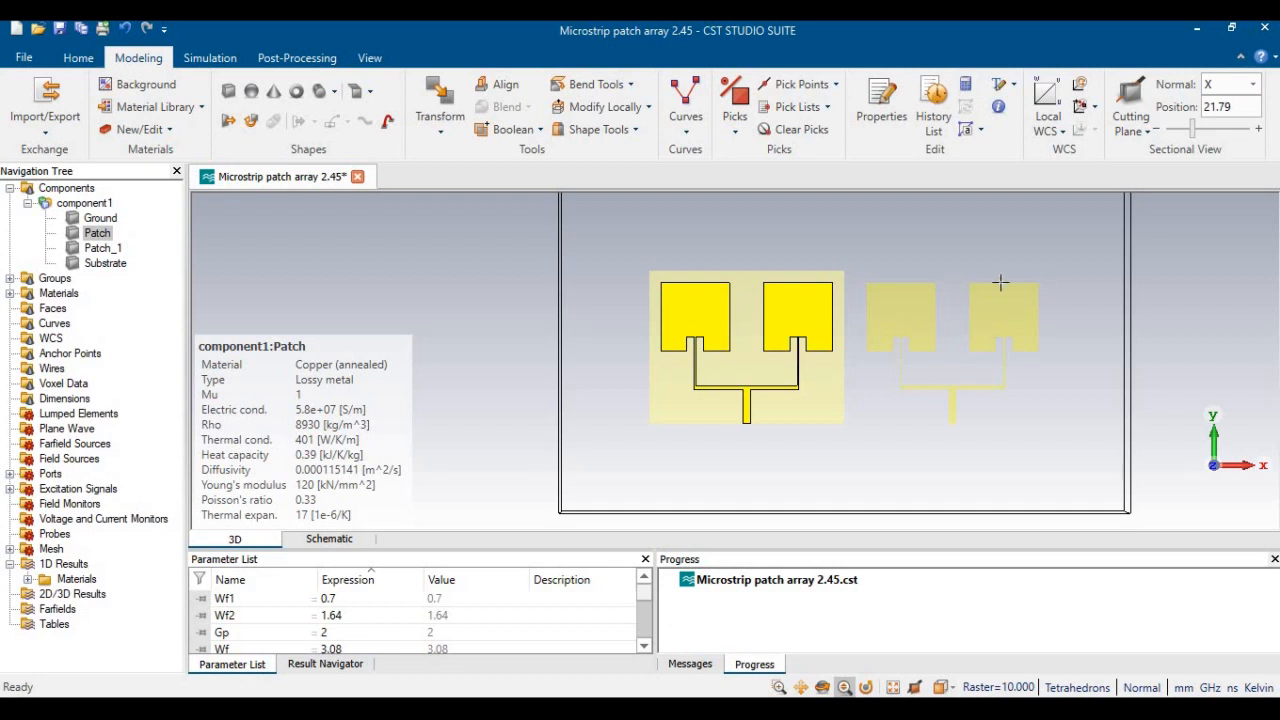
# Start a brick named Feedline5 by entering its dimensions numerically, with Xmin set to W/2+D1/2-Wf/2
pyautogui.click(100, 233)
pyautogui.click(228, 95)
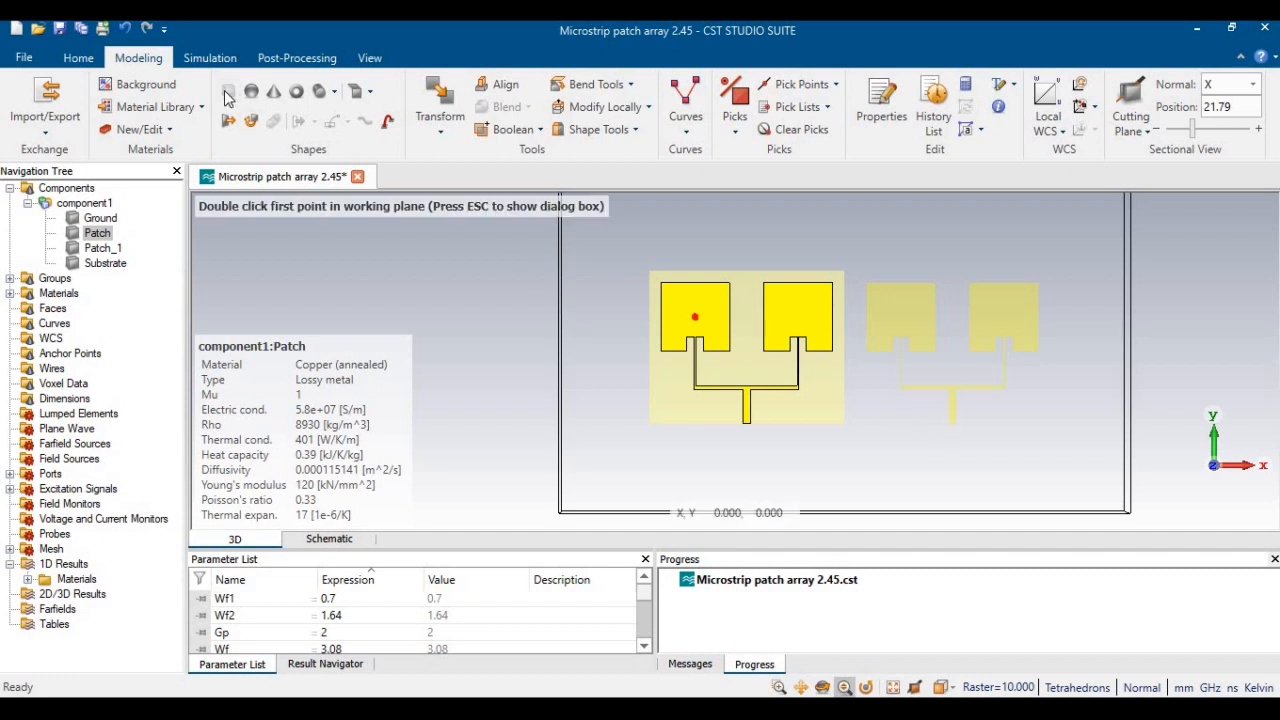
pyautogui.press('Escape')
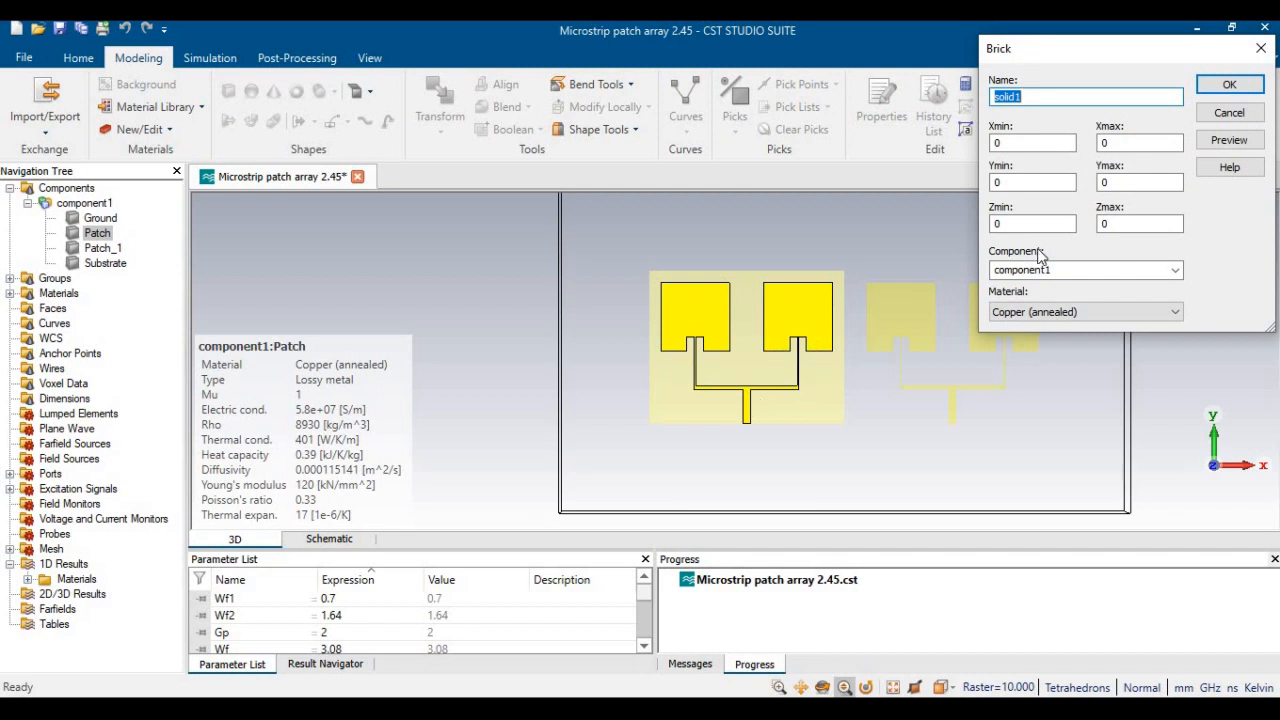
pyautogui.write('Feedline5')
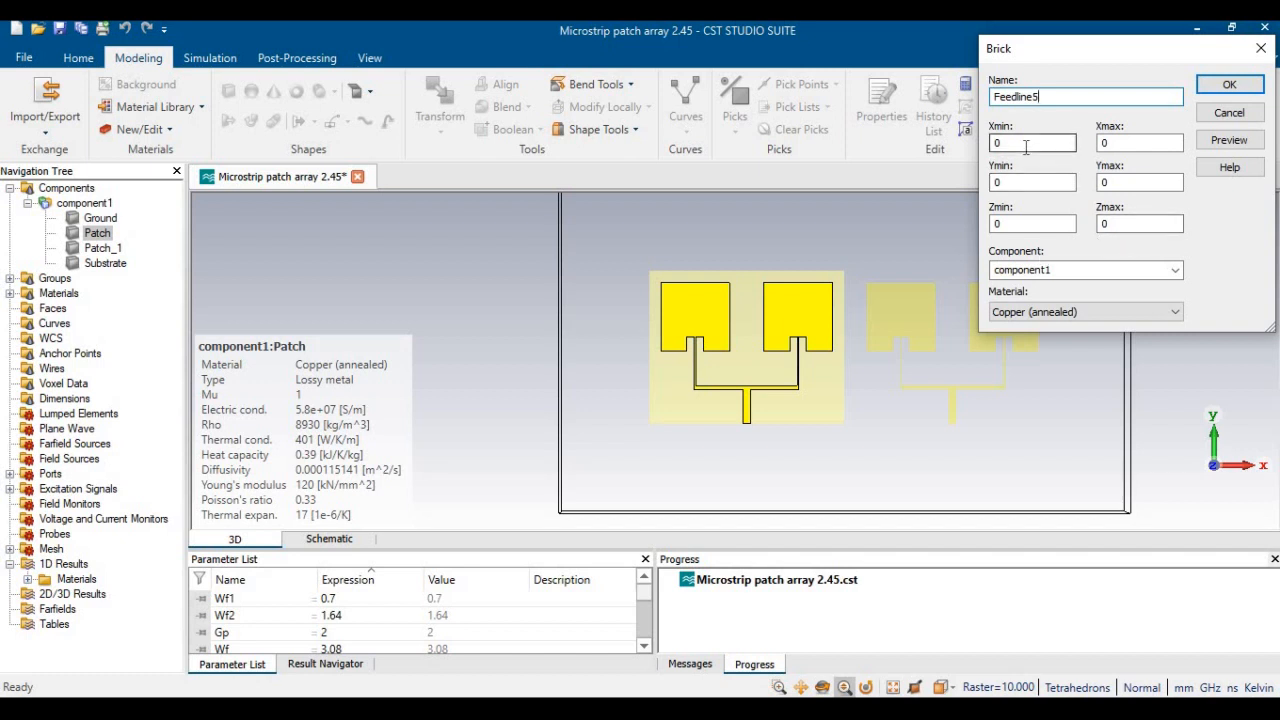
pyautogui.doubleClick(993, 148)
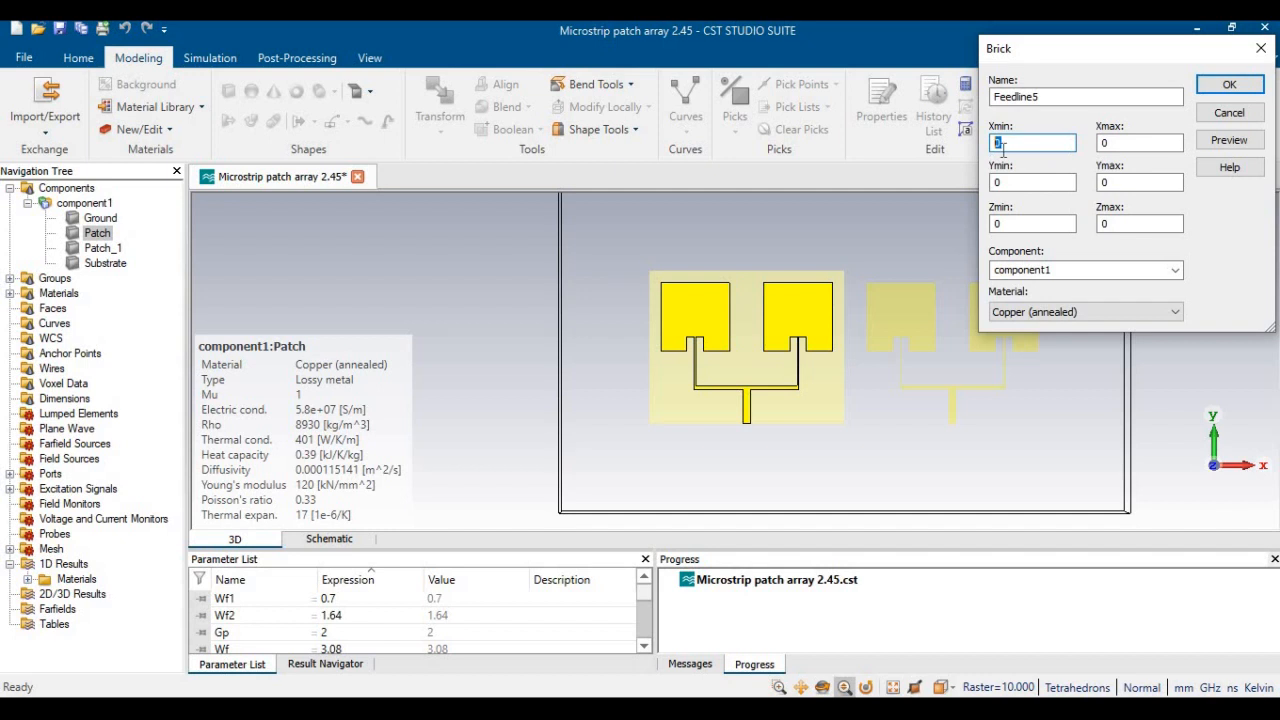
pyautogui.write('W')
pyautogui.write('D1')
pyautogui.doubleClick(1045, 142)
pyautogui.click(1061, 147)
pyautogui.write('-Wf/2')
# Set the Feedline5 brick's Xmax to W/2+D1/2+D1/2+W+D1+W+D1/2+Wf/2, reusing the start of the Xmin expression
pyautogui.doubleClick(1009, 143)
pyautogui.hotkey('ctrl', 'c')
pyautogui.click(1135, 143)
pyautogui.hotkey('ctrl', 'v')
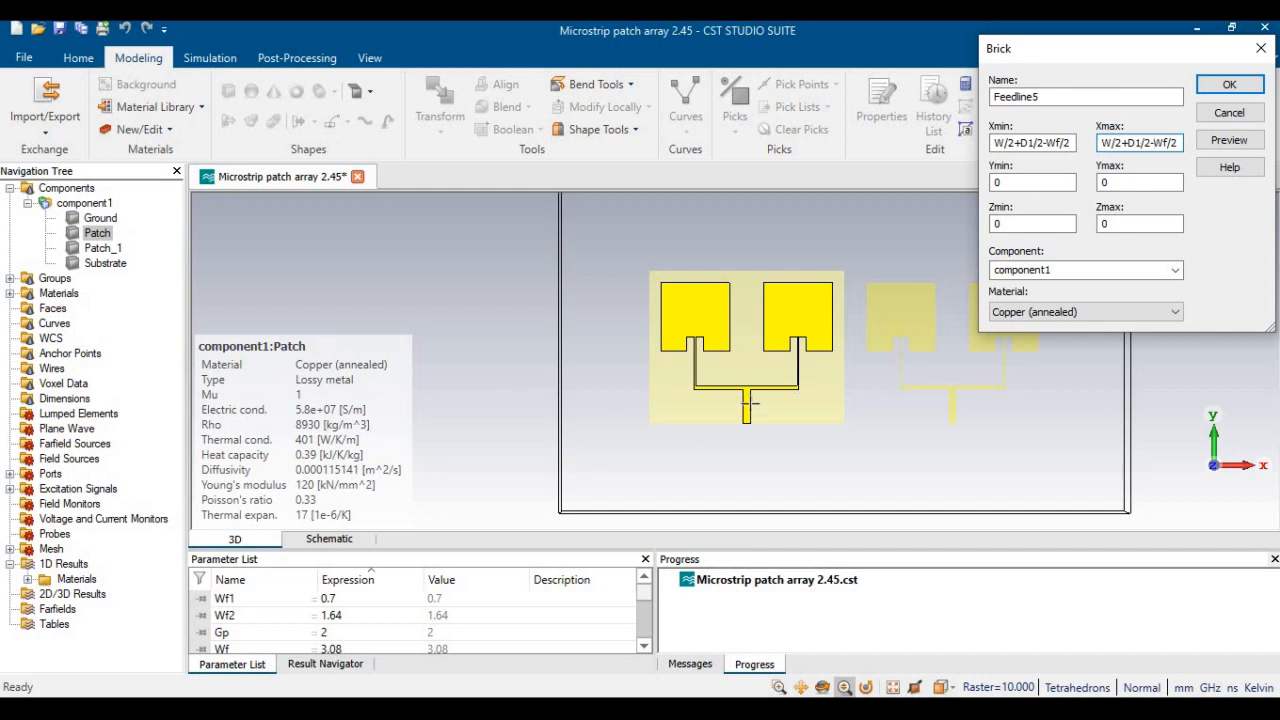
pyautogui.moveTo(1180, 143); pyautogui.dragTo(1154, 143)
pyautogui.press('BackSpace')
pyautogui.write('+')
pyautogui.write('D1/2')
pyautogui.write('+W')
pyautogui.write('+')
pyautogui.write('D1')
pyautogui.write('+W')
pyautogui.write('+')
pyautogui.write('D1/2')
pyautogui.write('+')
pyautogui.write('Wf')
pyautogui.write('/2')
# Set the Feedline5 brick's Ymax to -L/2-Lf-Wf2, using a closer view of the existing feed network
pyautogui.click(1112, 184)
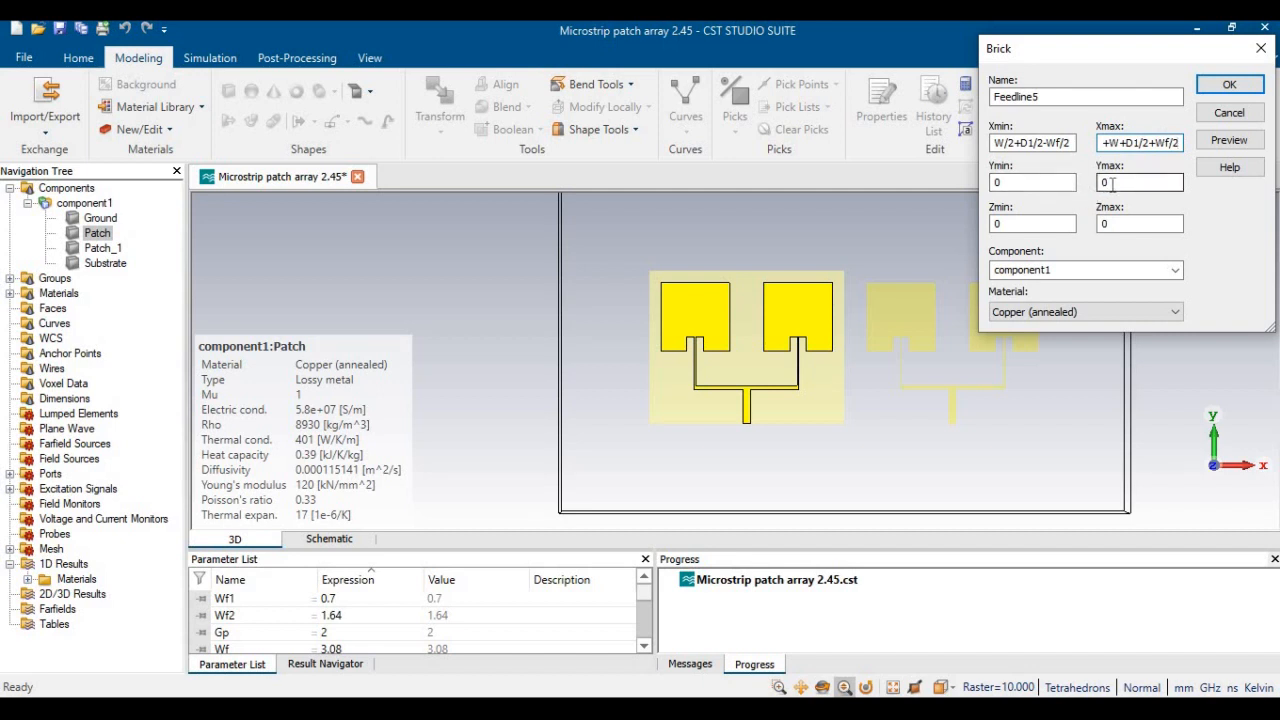
pyautogui.doubleClick(1108, 183)
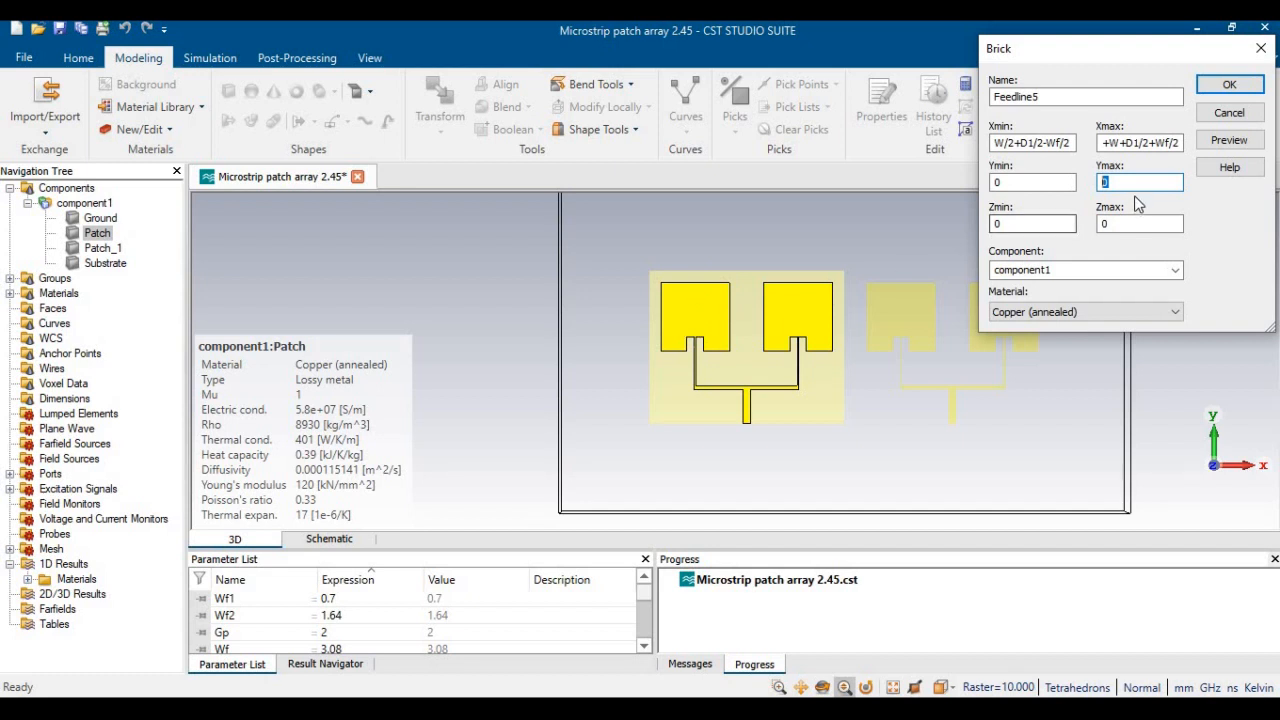
pyautogui.write('-L/2')
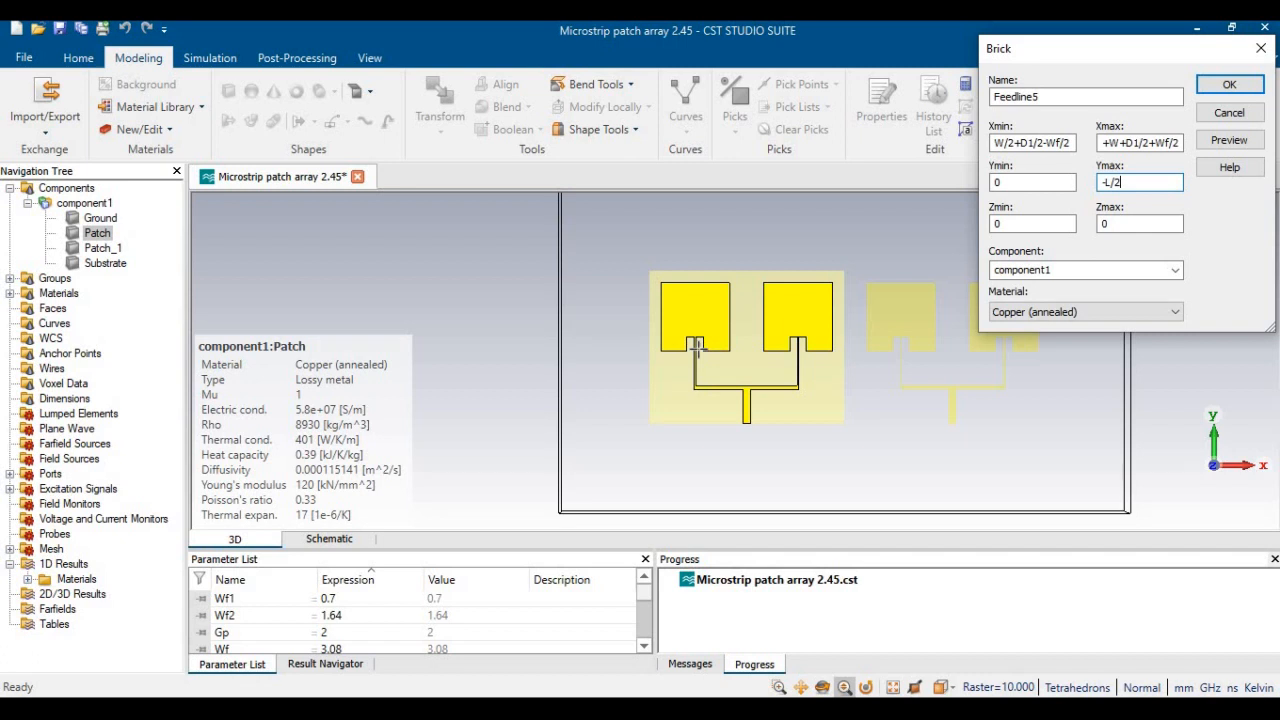
pyautogui.write('-')
pyautogui.click(369, 57)
pyautogui.click(681, 115)
pyautogui.moveTo(702, 359); pyautogui.dragTo(689, 494)
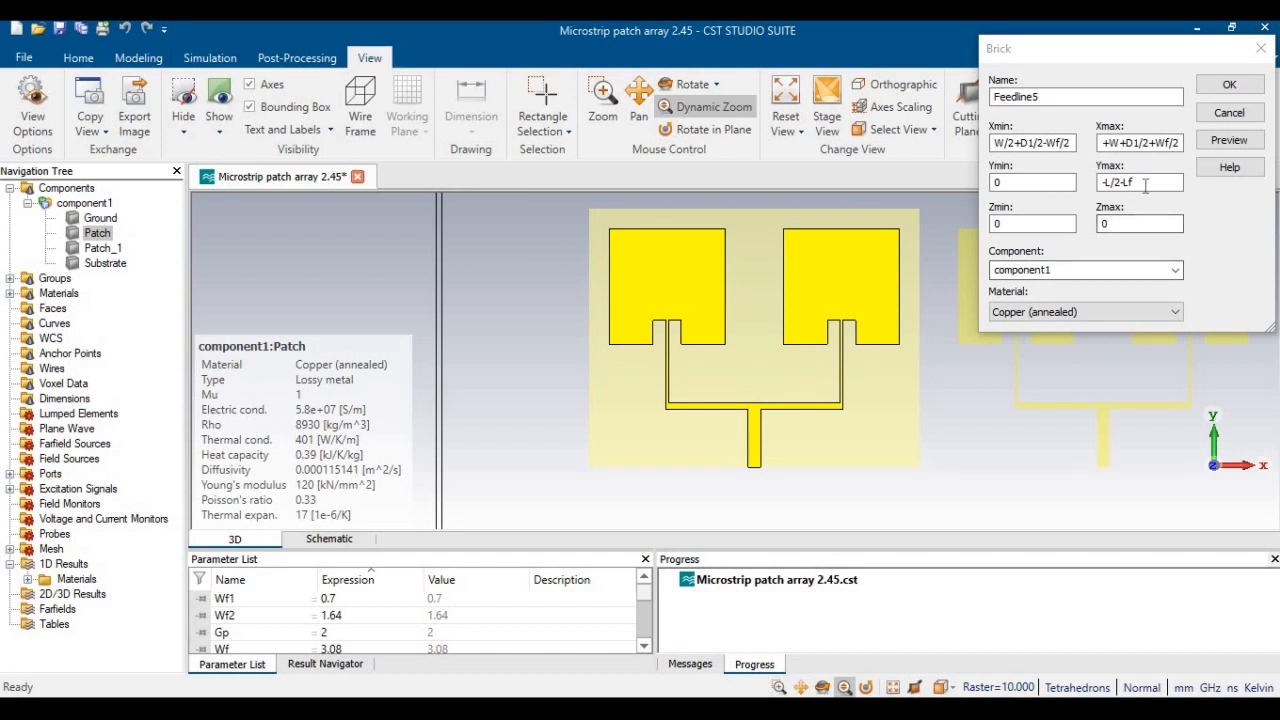
pyautogui.click(1160, 183)
pyautogui.write('-Wf2')
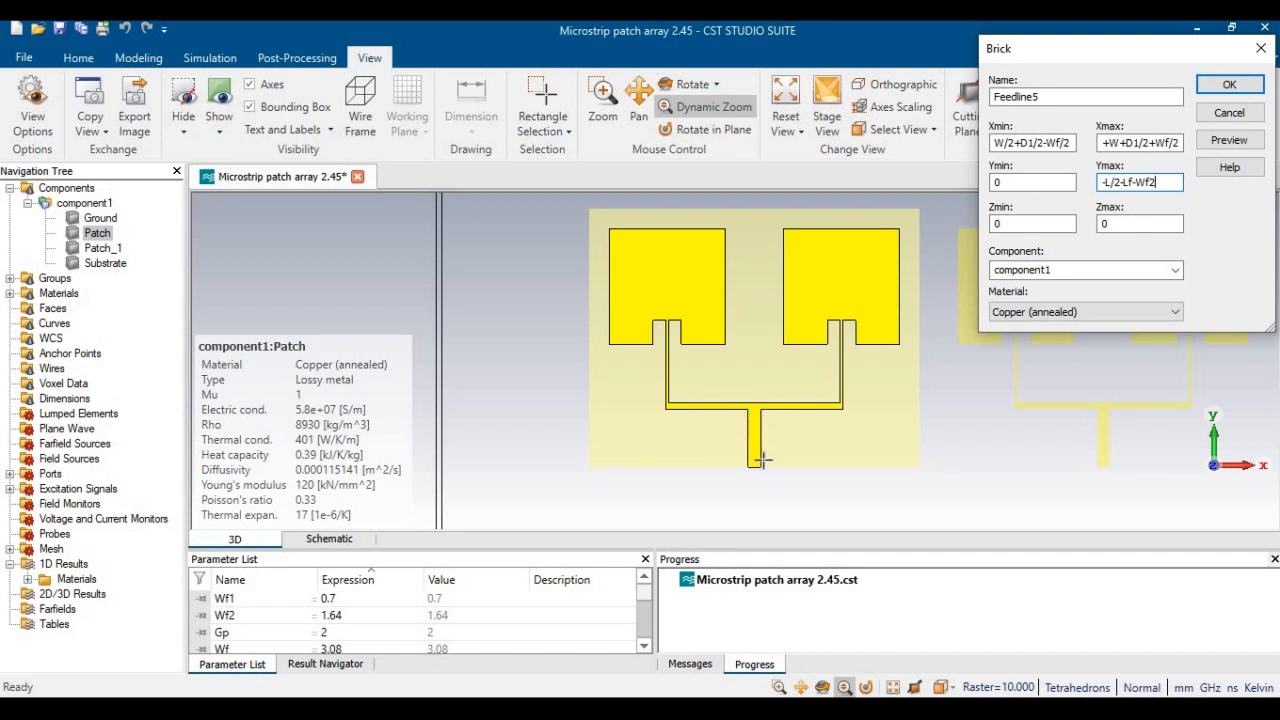
# Set the brick's Ymin to -L/2-Lf-Wf2-Lf by copying an extended Ymax expression, then restore Ymax to -L/2-Lf-Wf2
pyautogui.write('-Lf')
pyautogui.moveTo(1176, 181); pyautogui.dragTo(1062, 179)
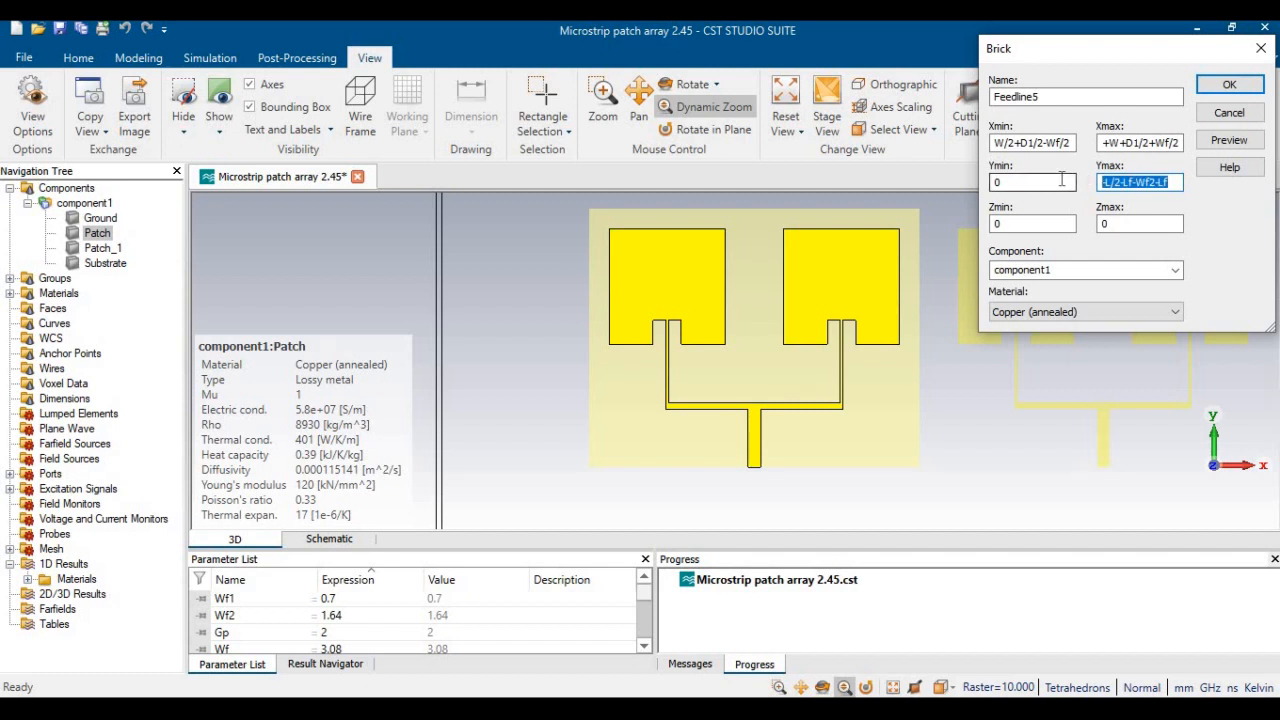
pyautogui.doubleClick(1030, 182)
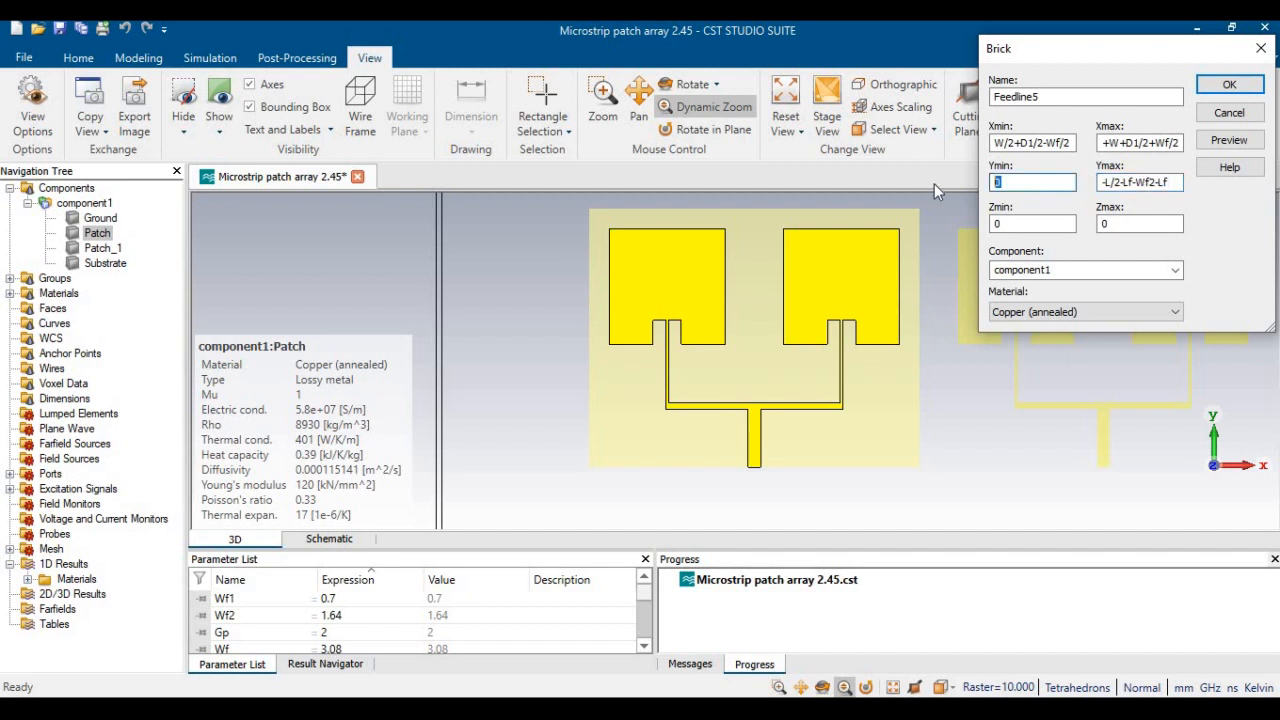
pyautogui.hotkey('ctrl', 'v')
pyautogui.click(1178, 182)
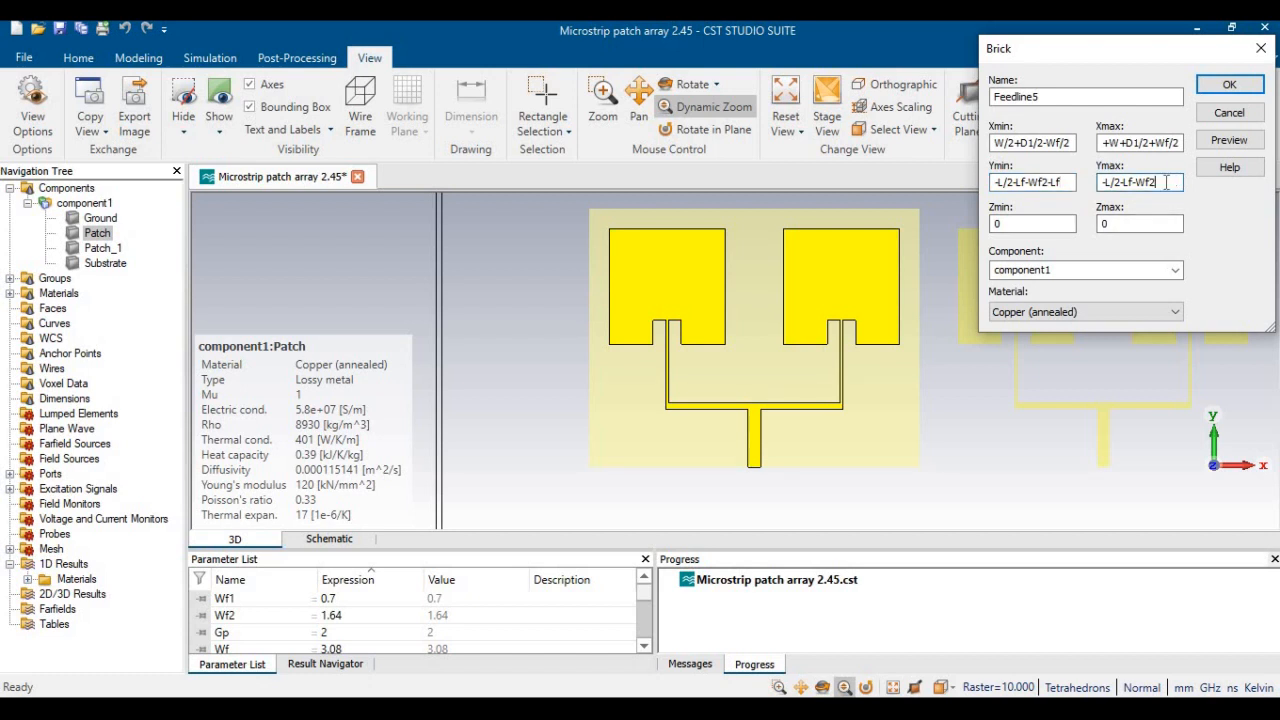
# Set the brick's Zmin to 0.035+1.6 and Zmax to 0.035+1.6+0.035, and preview the shape
pyautogui.click(1033, 224)
pyautogui.write('.035+1.6')
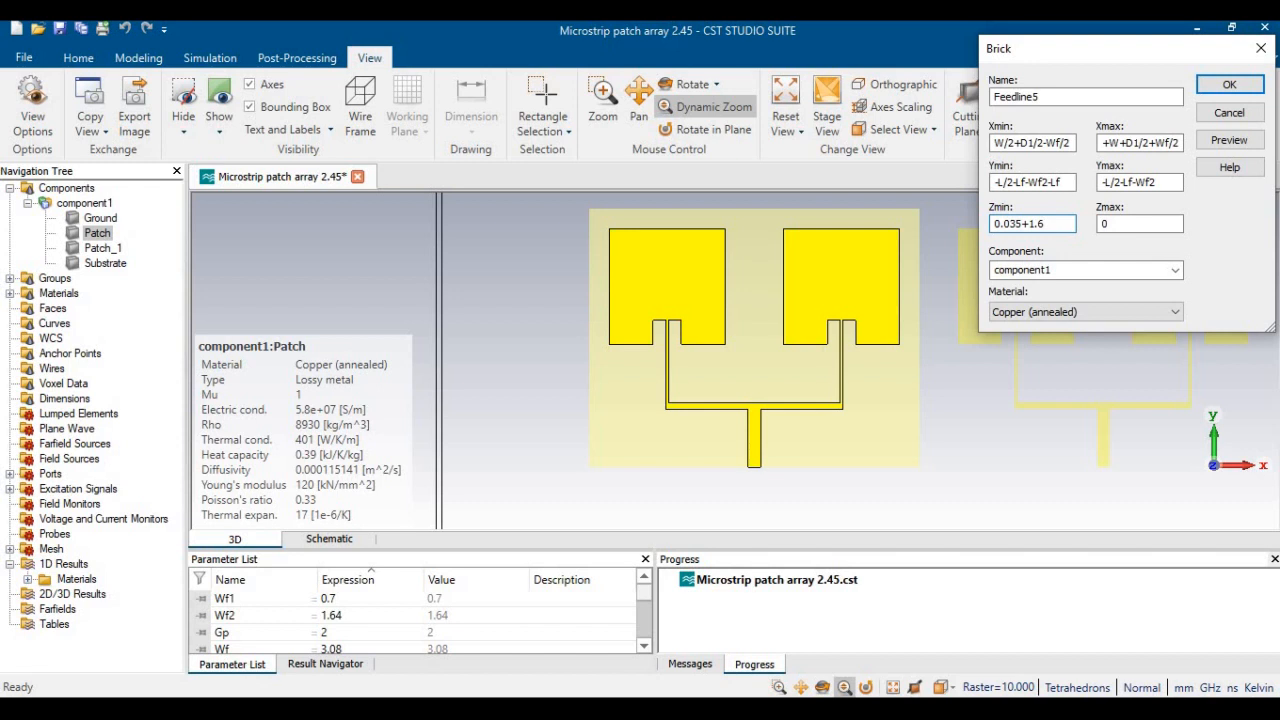
pyautogui.moveTo(1050, 226); pyautogui.dragTo(945, 225)
pyautogui.hotkey('ctrl', 'c')
pyautogui.doubleClick(1120, 222)
pyautogui.hotkey('ctrl', 'v')
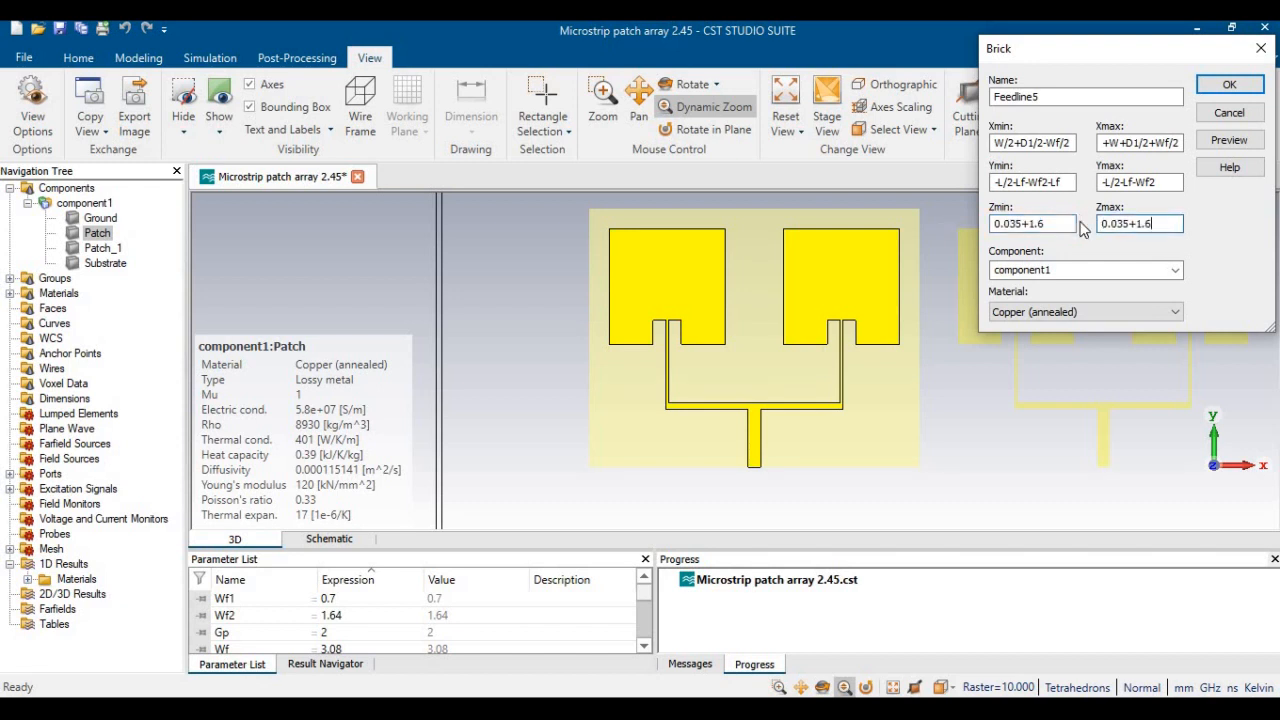
pyautogui.write('+0.035')
pyautogui.press('Tab')
pyautogui.press('Tab')
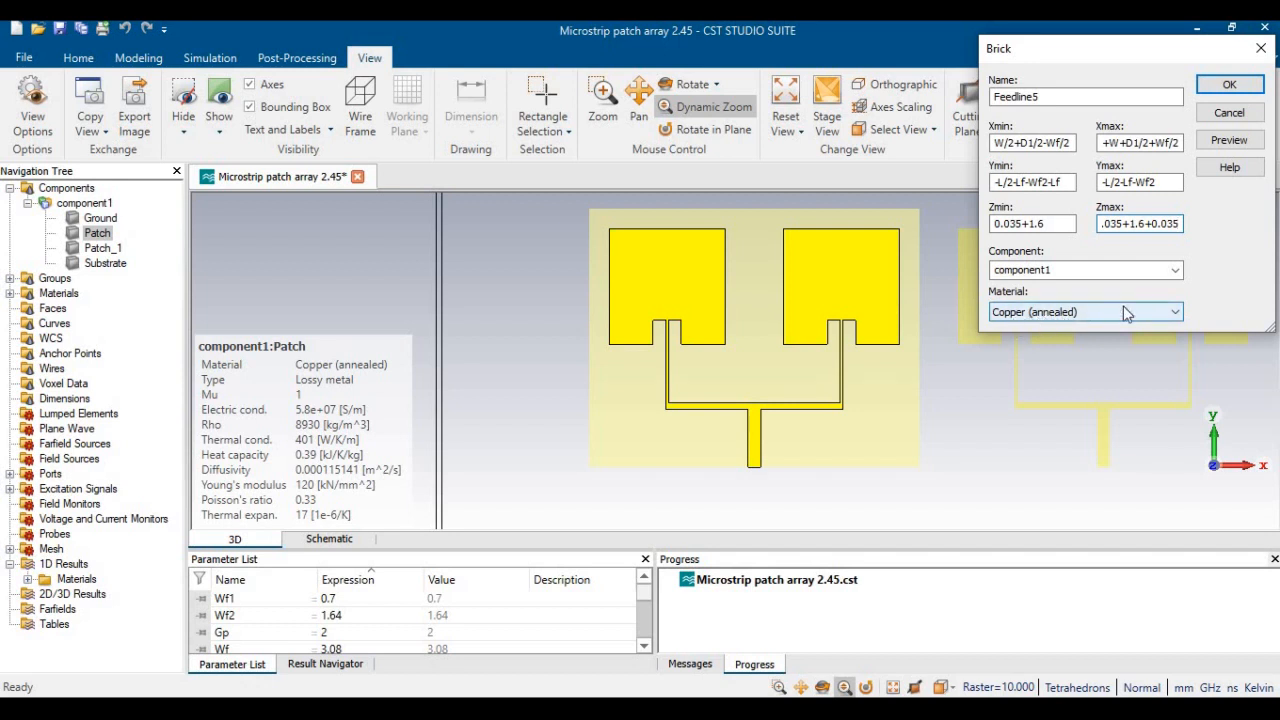
pyautogui.click(1233, 141)
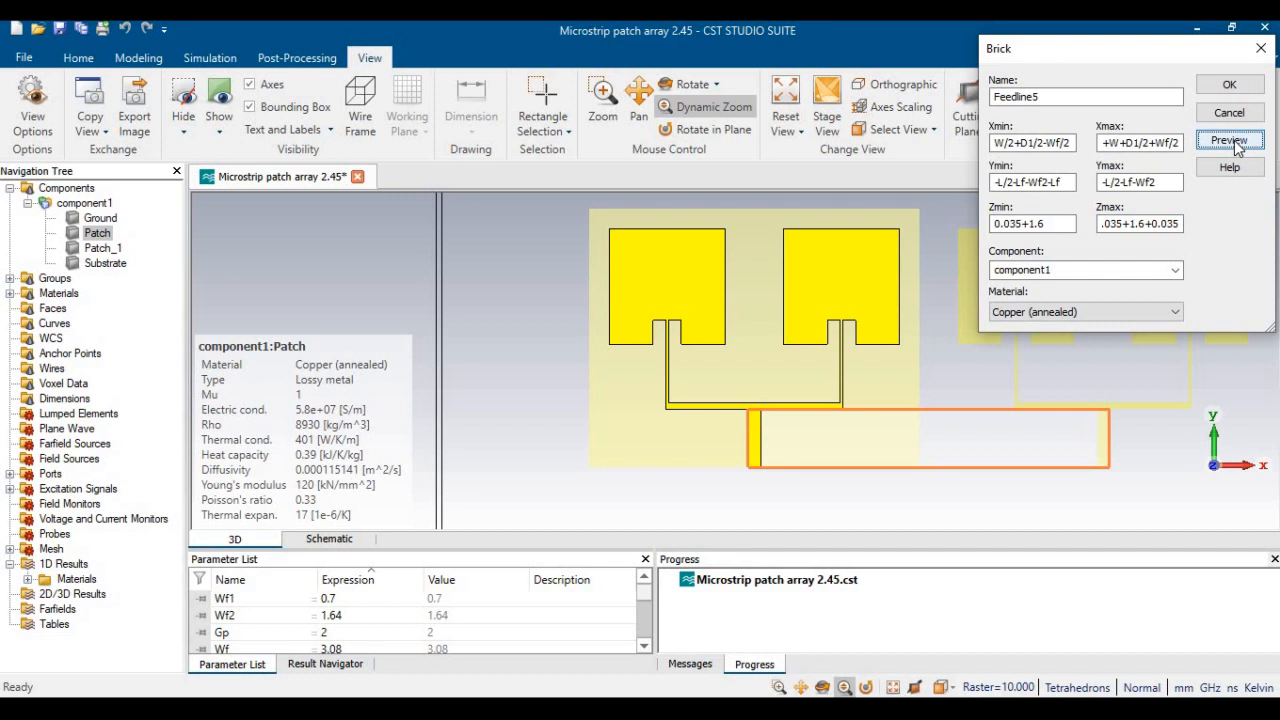
# Change Ymax to -L/2-Lf-Wf2-Lf and Ymin to -L/2-Lf-Wf2-Lf-Wf2, and preview the thinner feedline
pyautogui.click(1068, 181)
pyautogui.click(1063, 181)
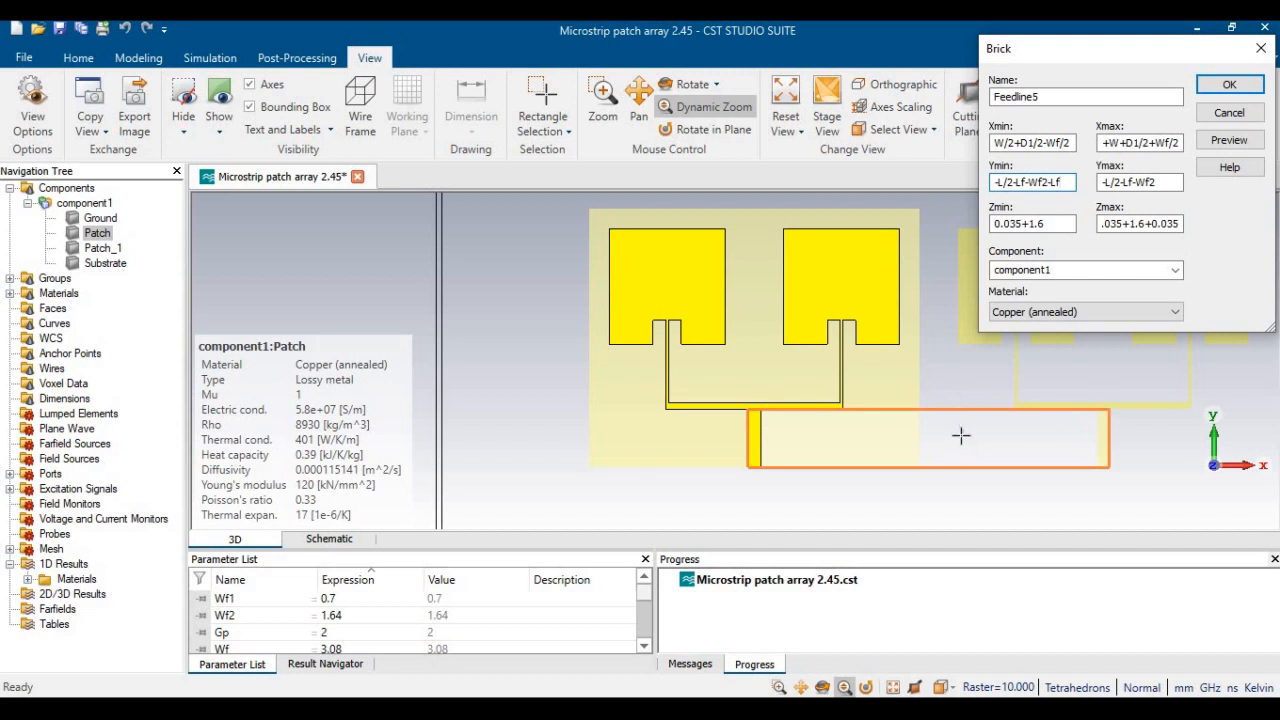
pyautogui.click(1164, 183)
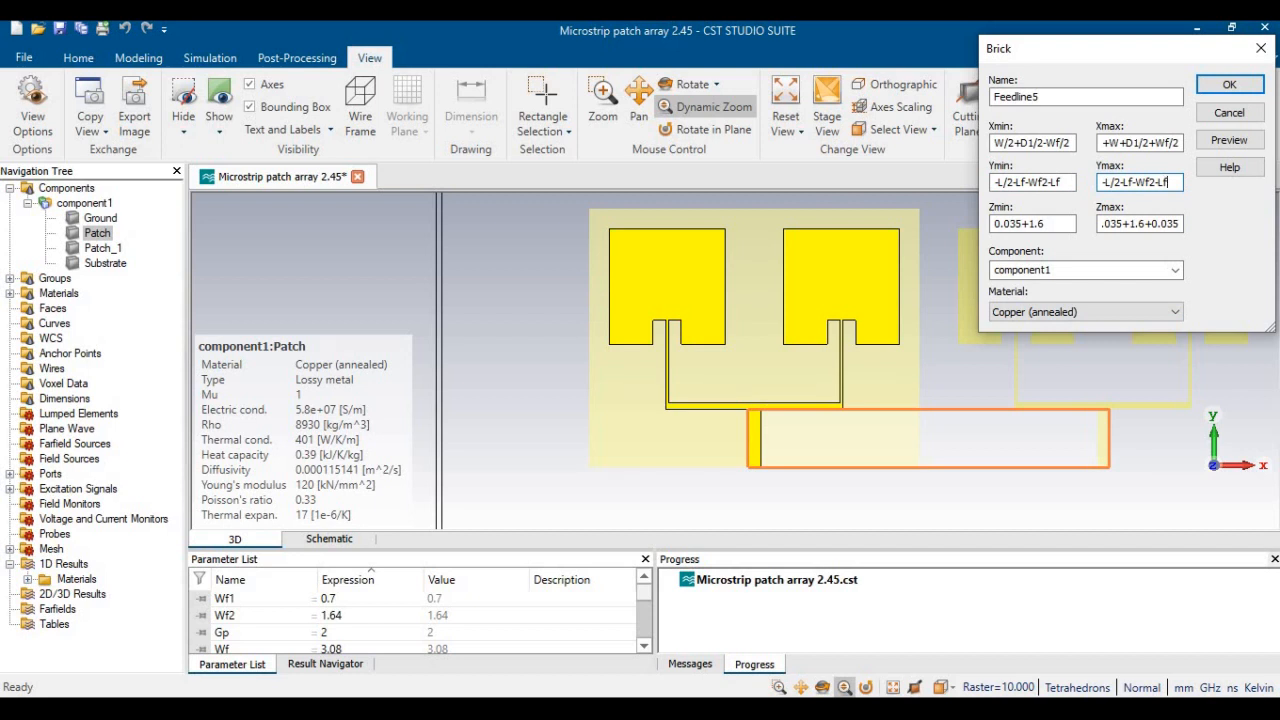
pyautogui.click(1068, 183)
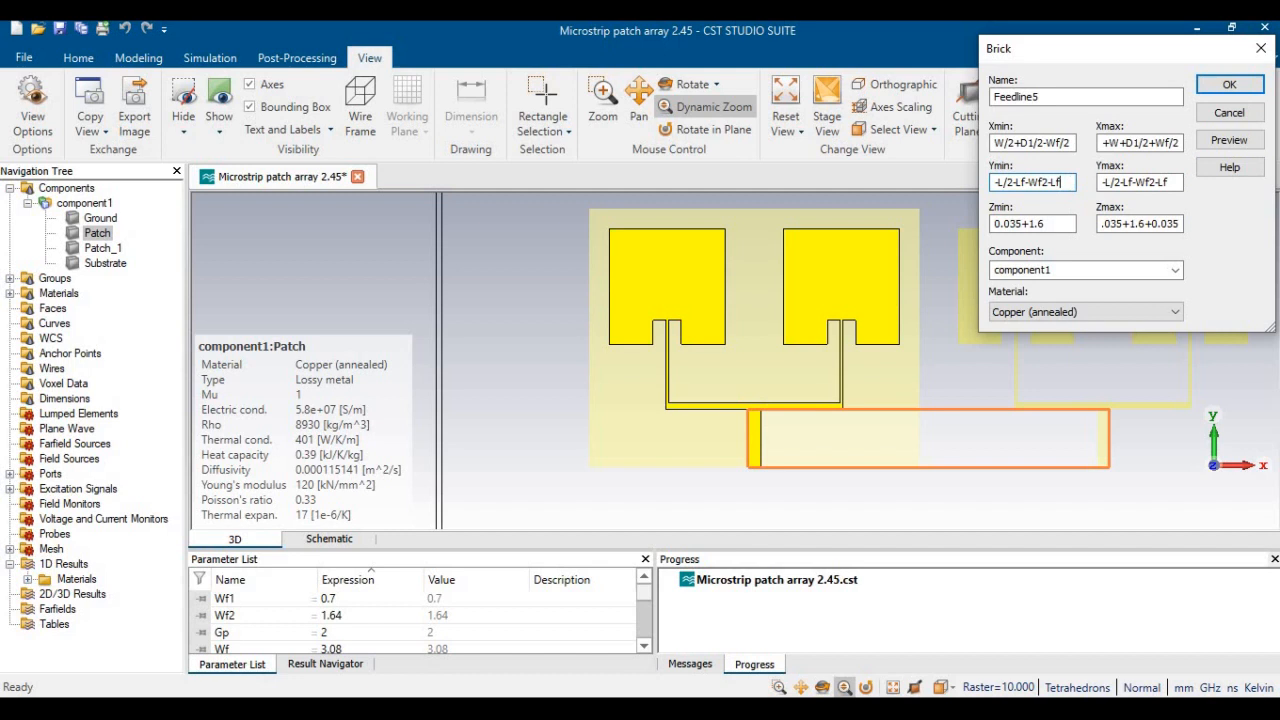
pyautogui.write('Wf2')
pyautogui.click(1208, 147)
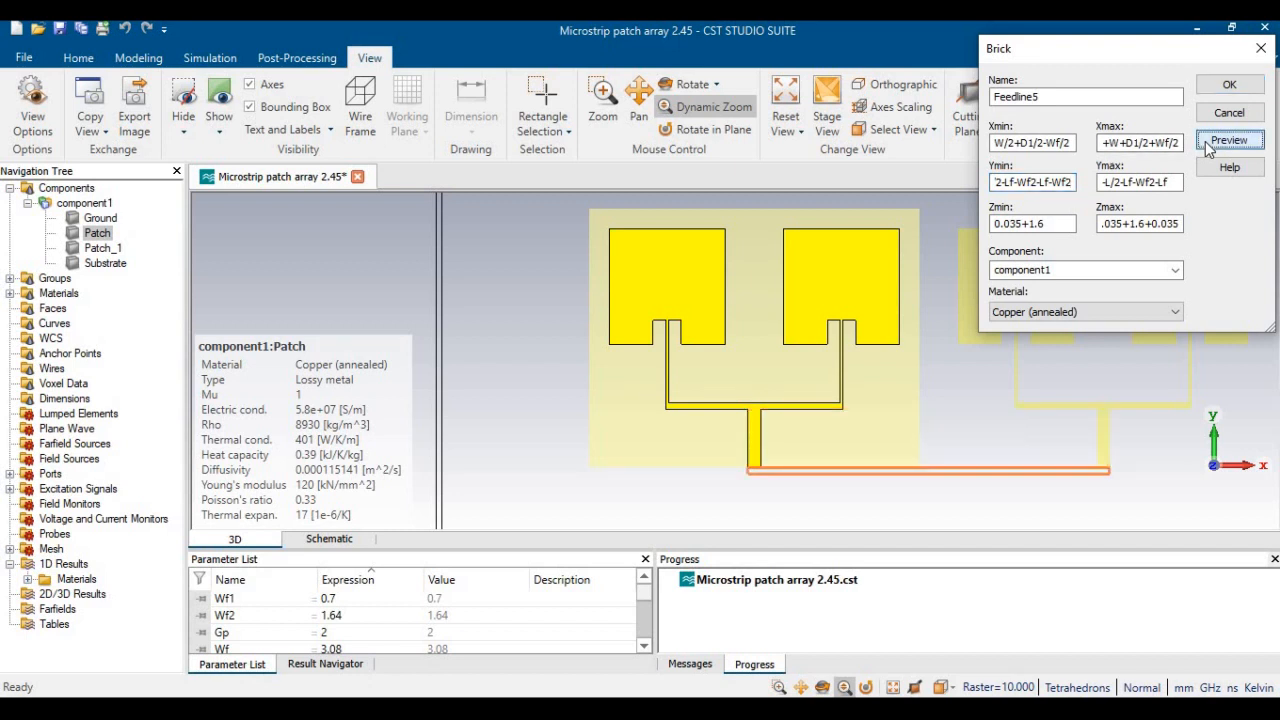
# Check the previewed feedline against both feed stubs and the Wf2 parameter, and create the Feedline5 brick
pyautogui.click(680, 110)
pyautogui.click(638, 100)
pyautogui.moveTo(837, 443); pyautogui.dragTo(661, 386)
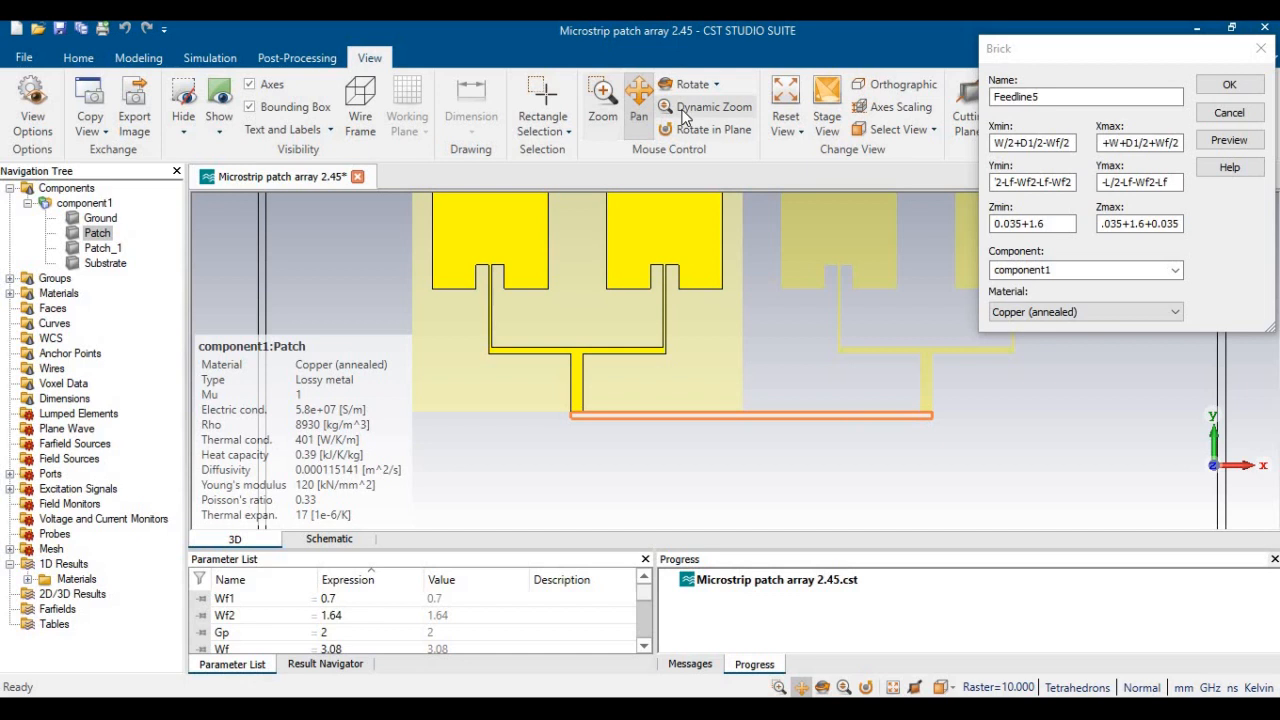
pyautogui.moveTo(693, 420); pyautogui.dragTo(690, 515)
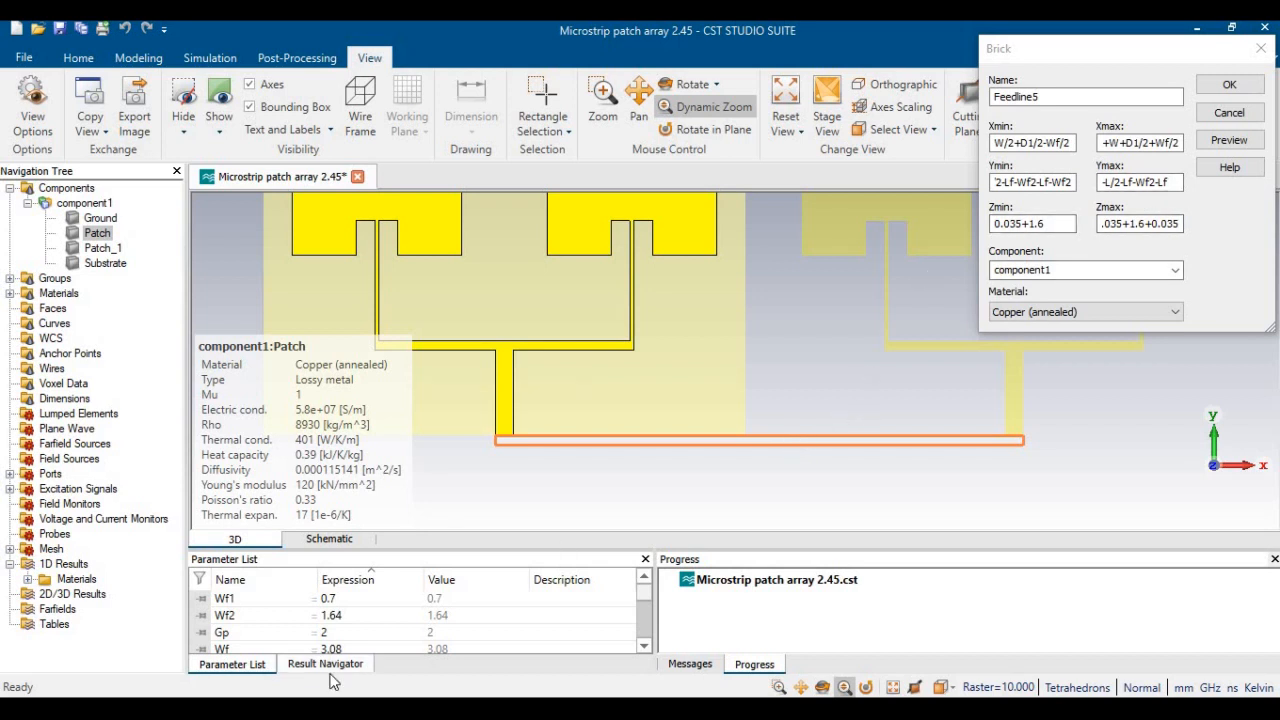
pyautogui.click(335, 618)
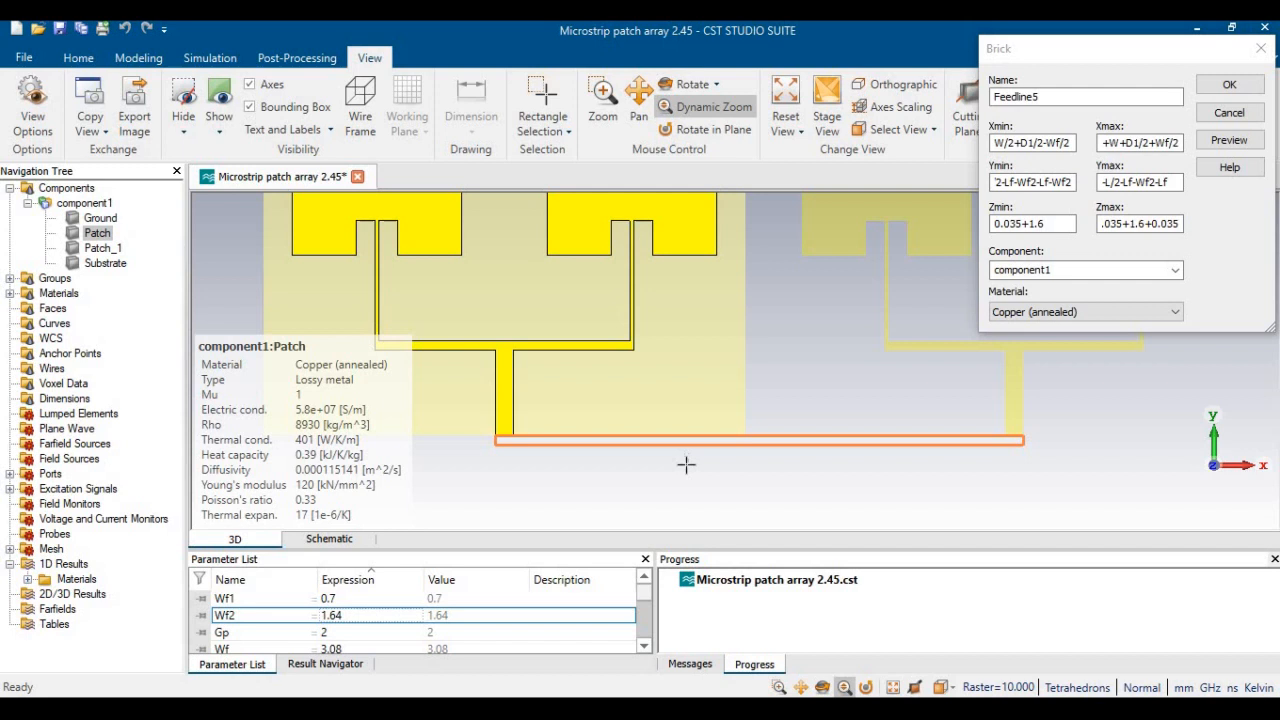
pyautogui.click(1230, 86)
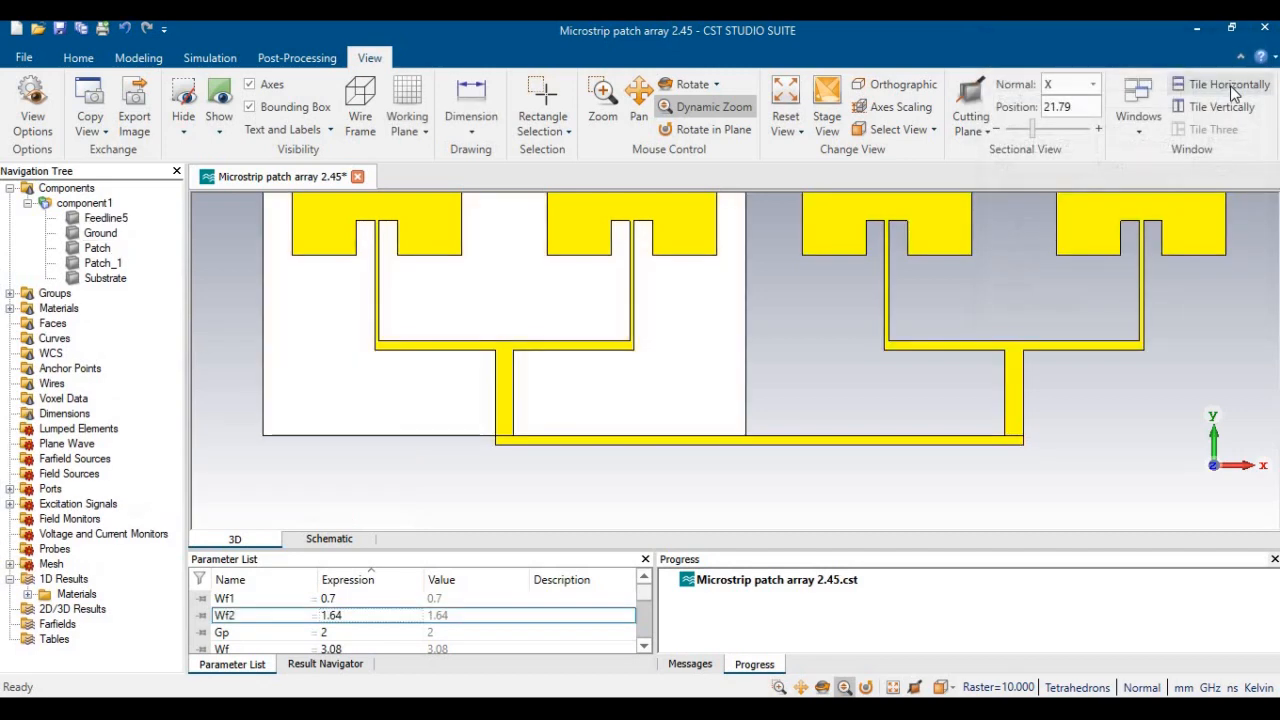
pyautogui.moveTo(737, 440); pyautogui.dragTo(706, 306)
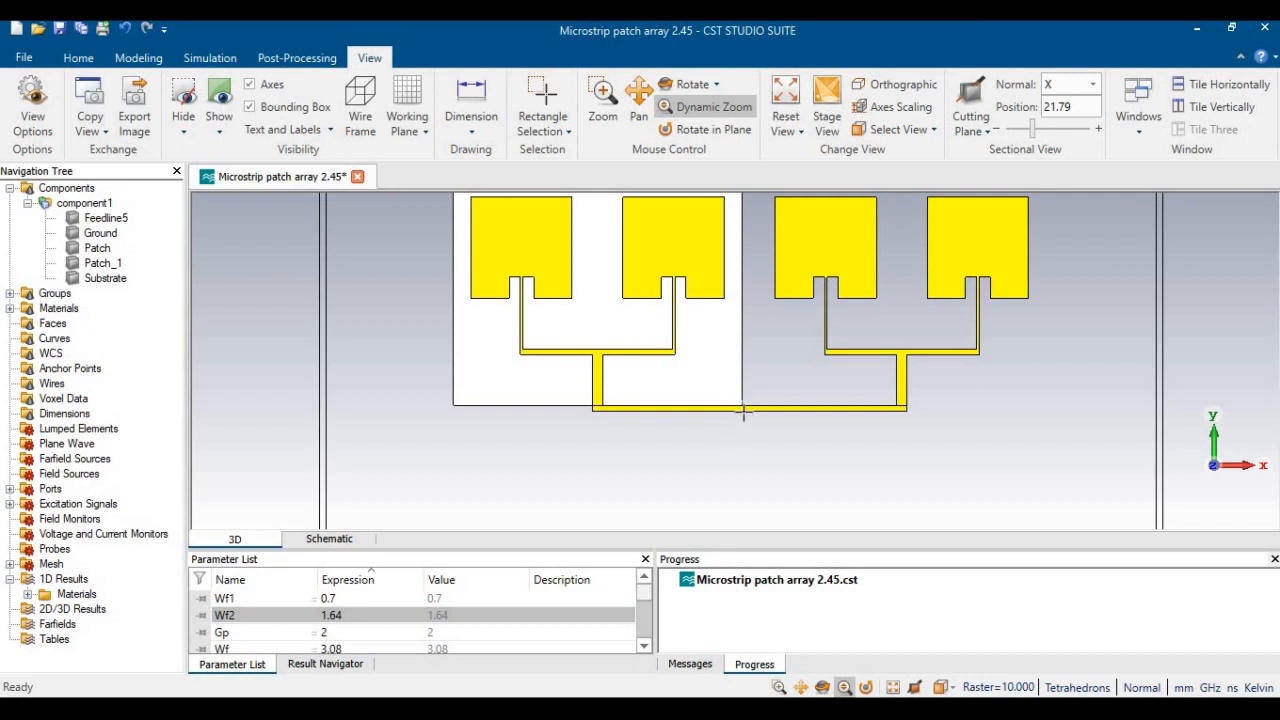
pyautogui.click(128, 60)
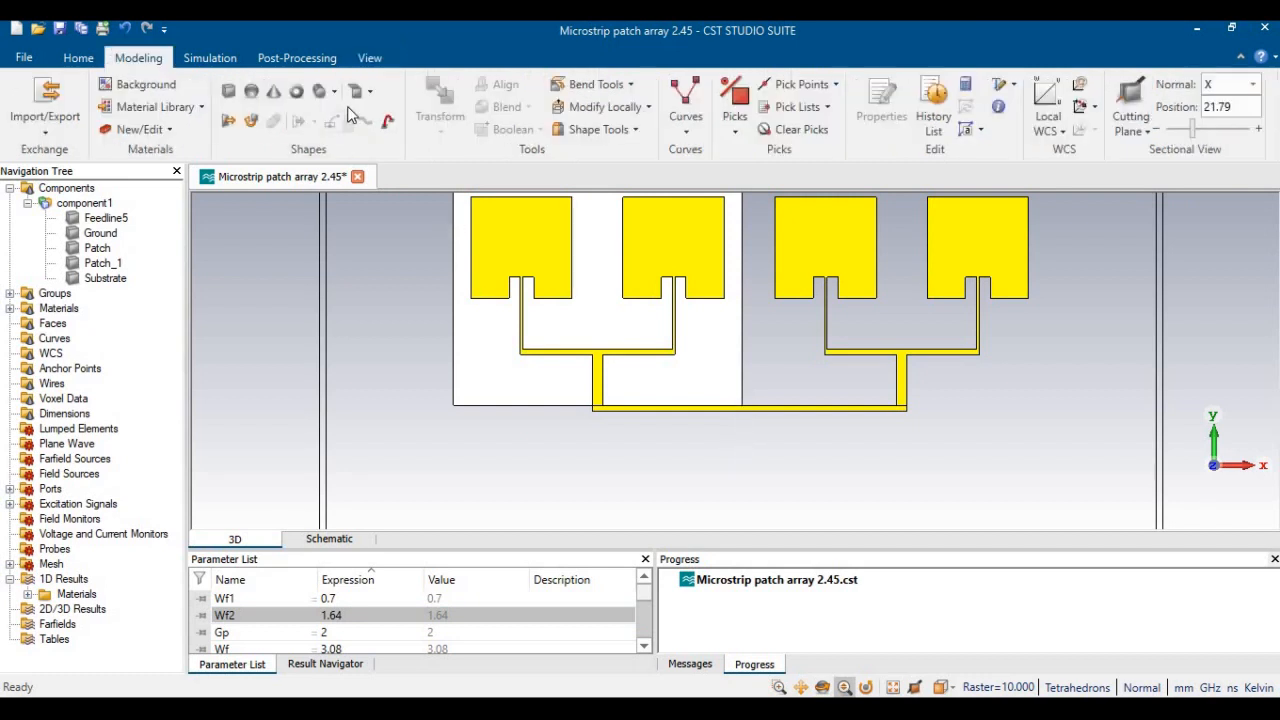
pyautogui.click(228, 92)
pyautogui.press('Escape')
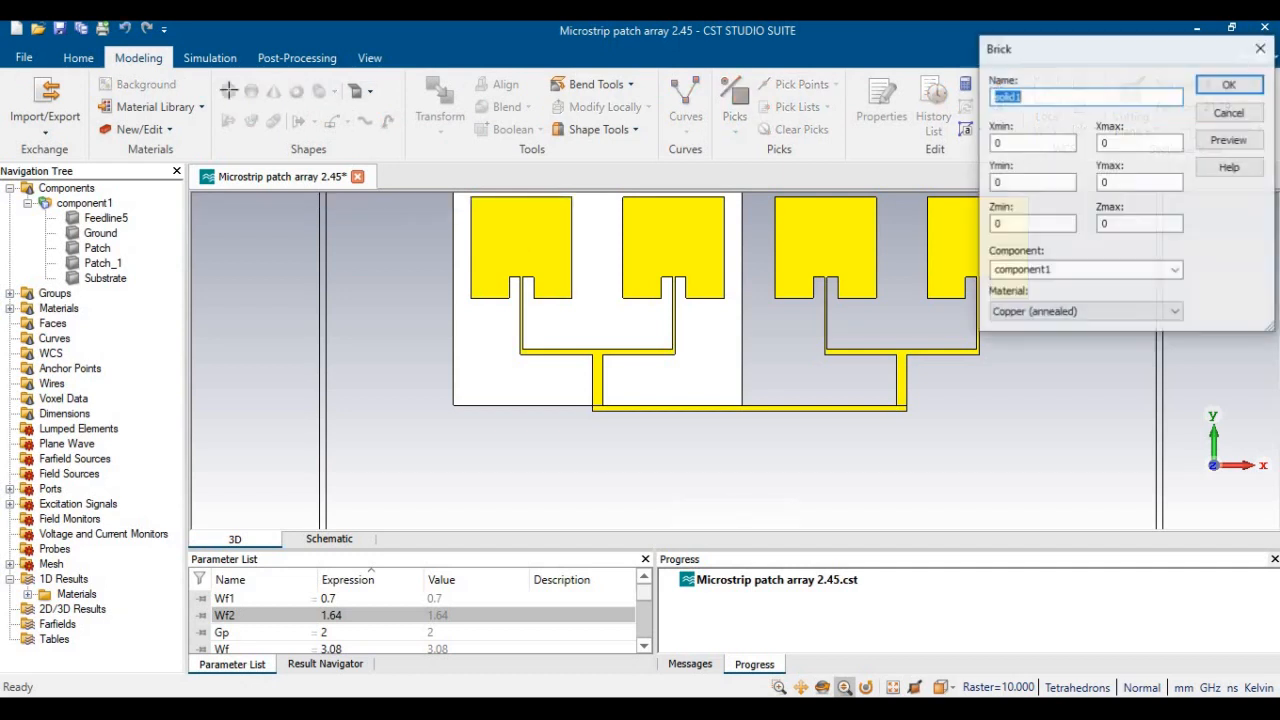
pyautogui.write('Feedline6')
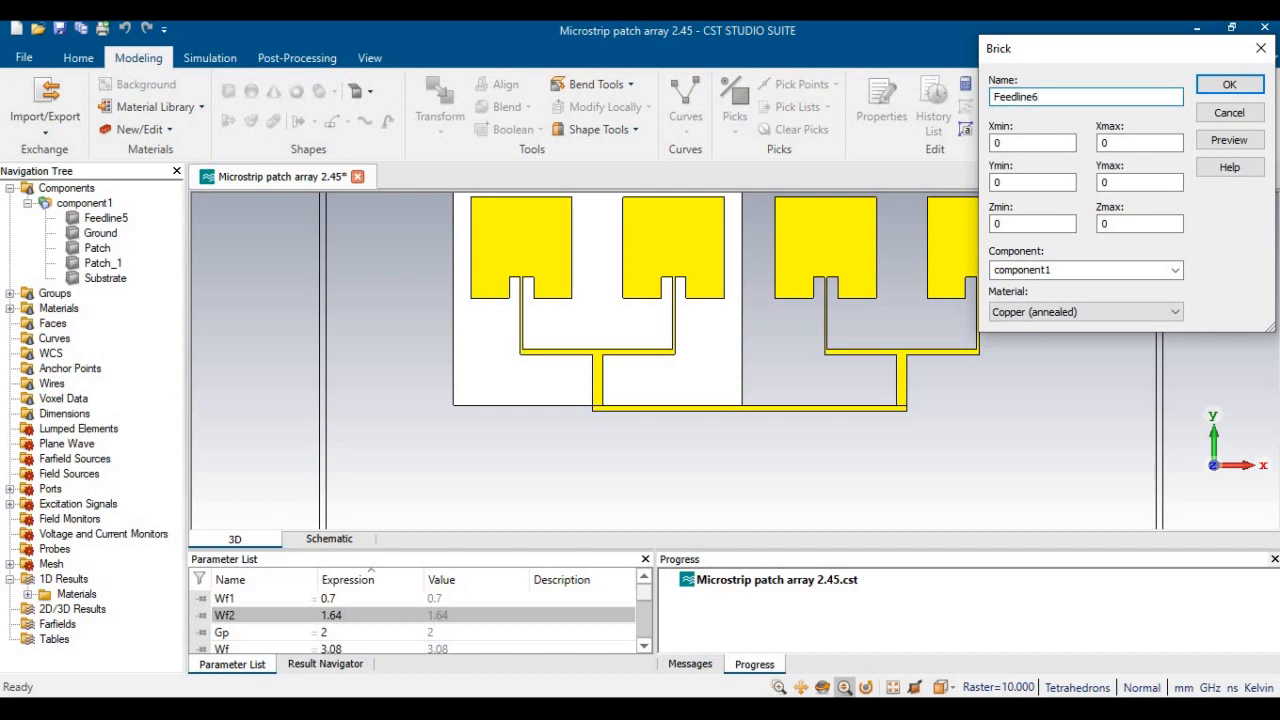
pyautogui.click(1035, 145)
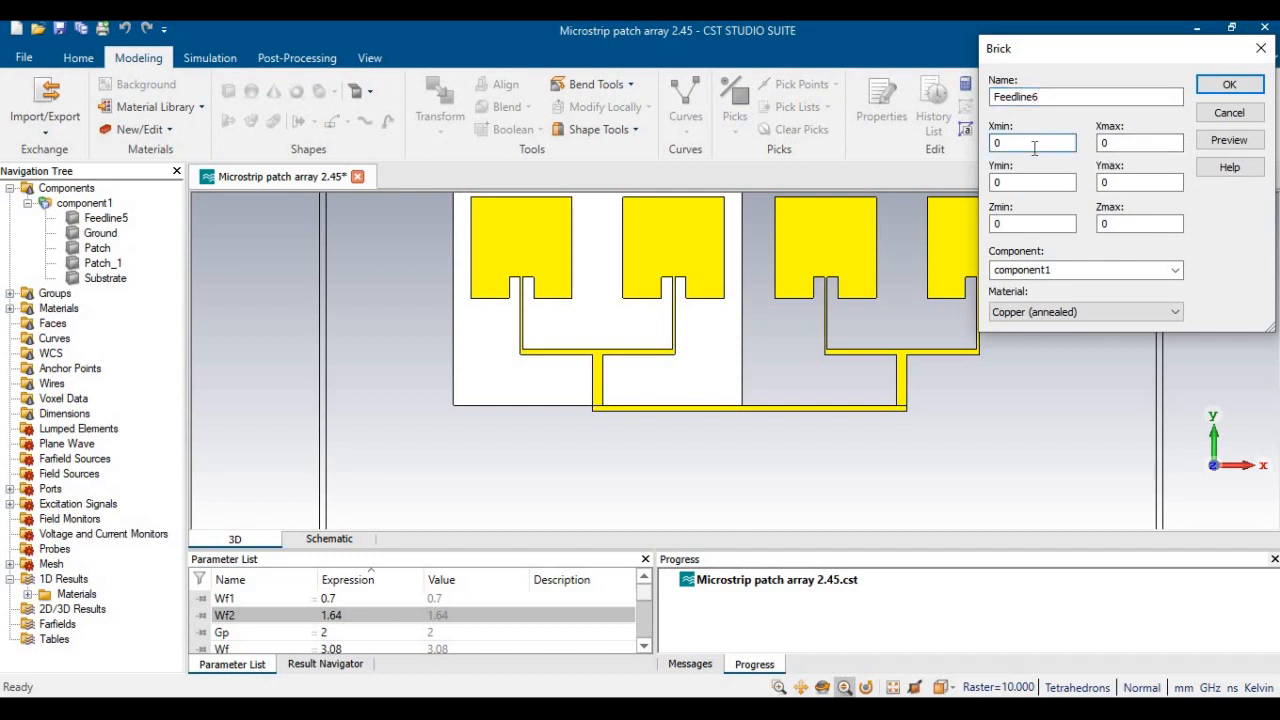
pyautogui.doubleClick(1030, 148)
pyautogui.click(1230, 113)
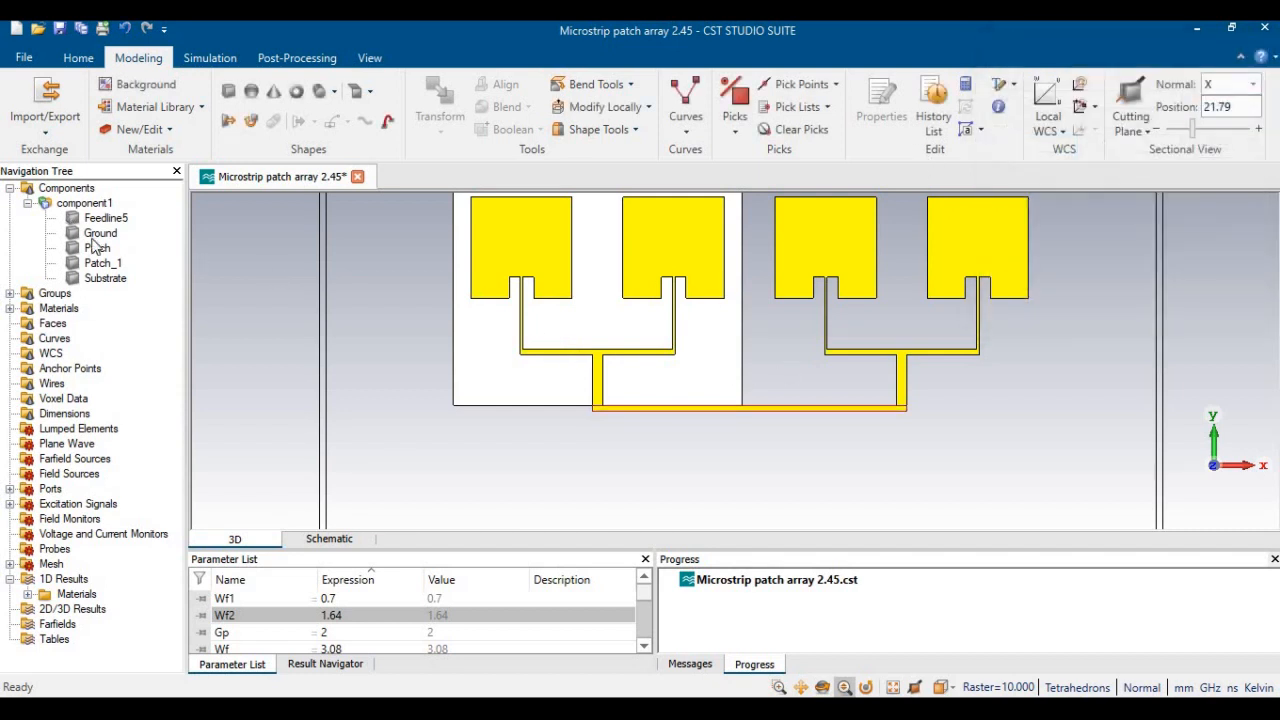
# Review the Xmin and Xmax expressions in the brick definition of Feedline5
pyautogui.doubleClick(100, 218)
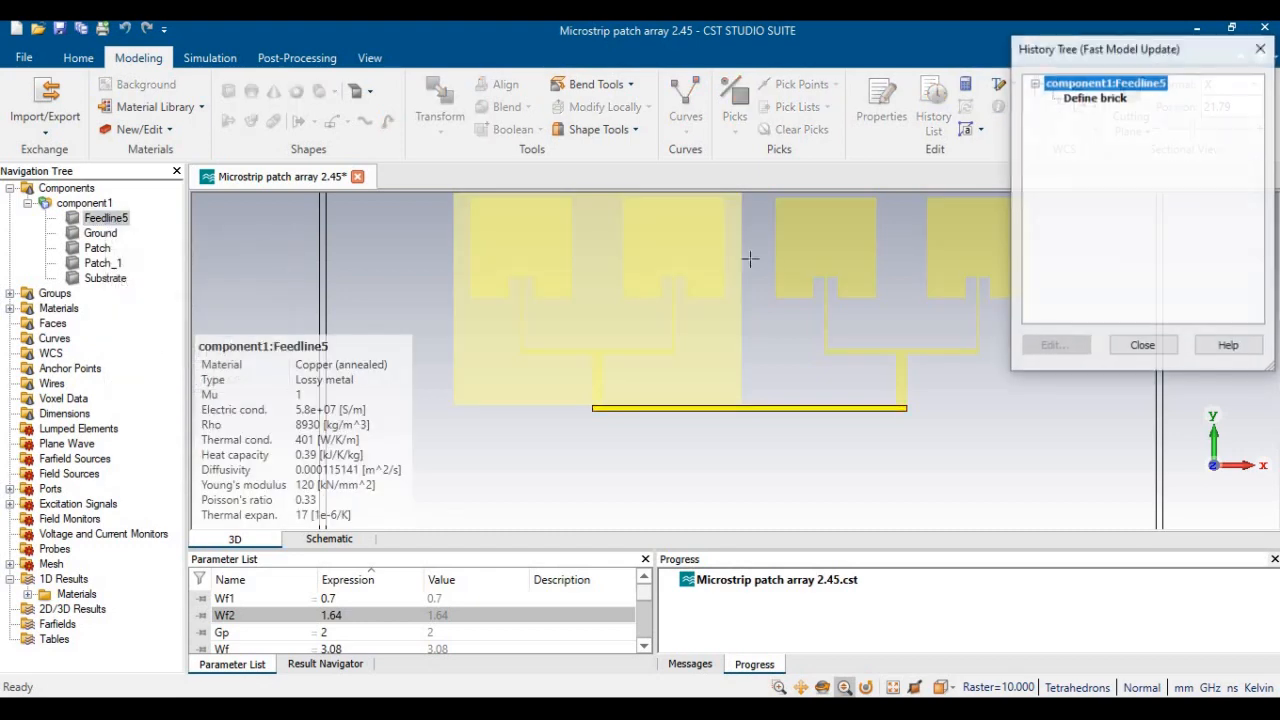
pyautogui.doubleClick(1100, 97)
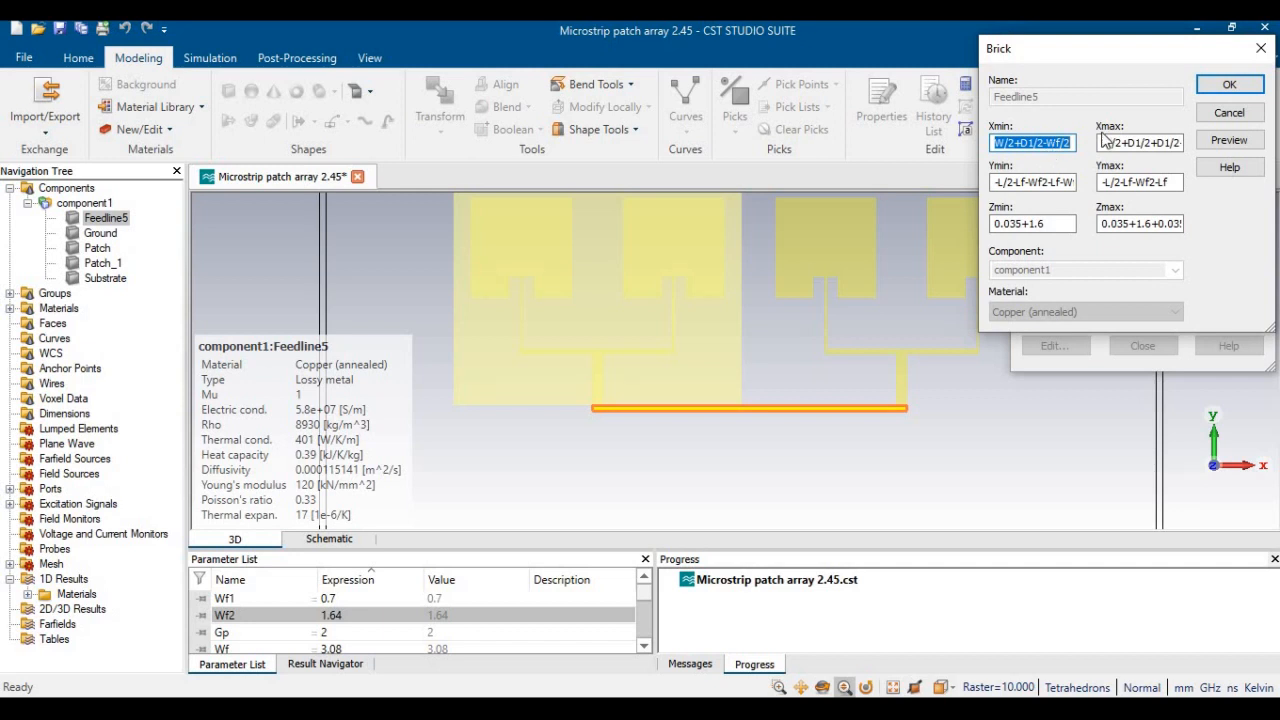
pyautogui.click(1128, 148)
pyautogui.click(1128, 146)
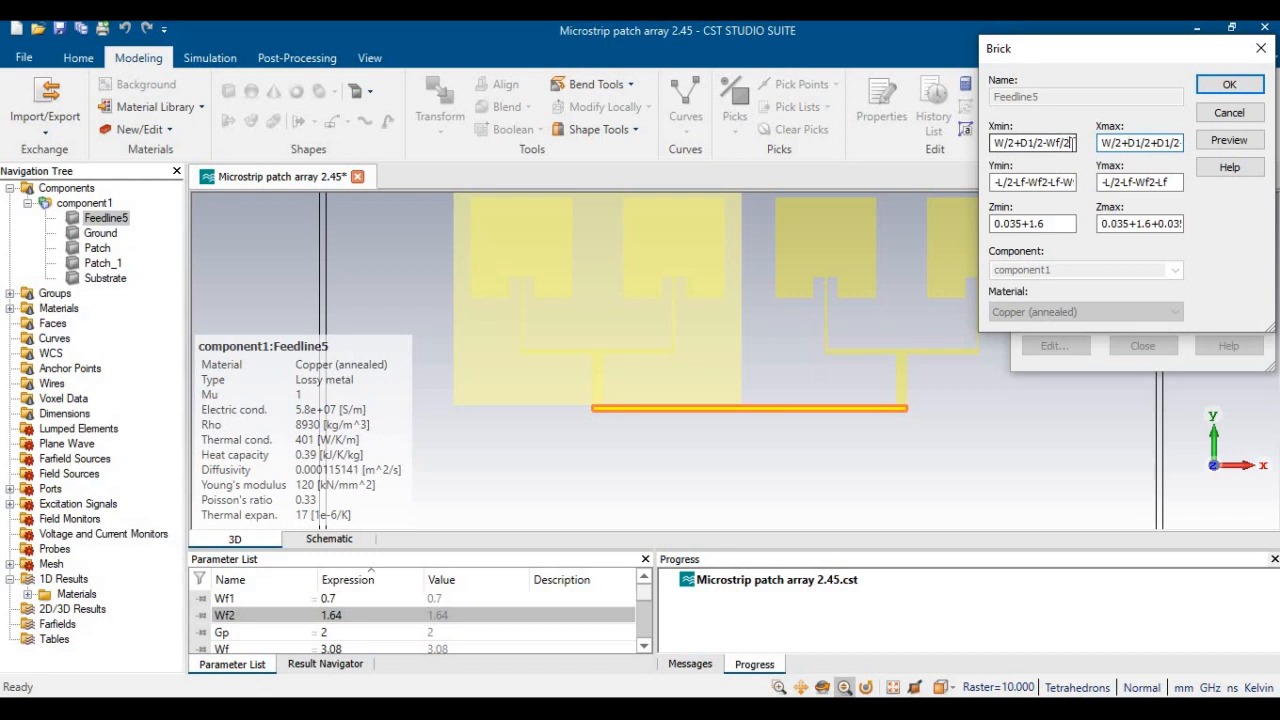
pyautogui.click(1229, 84)
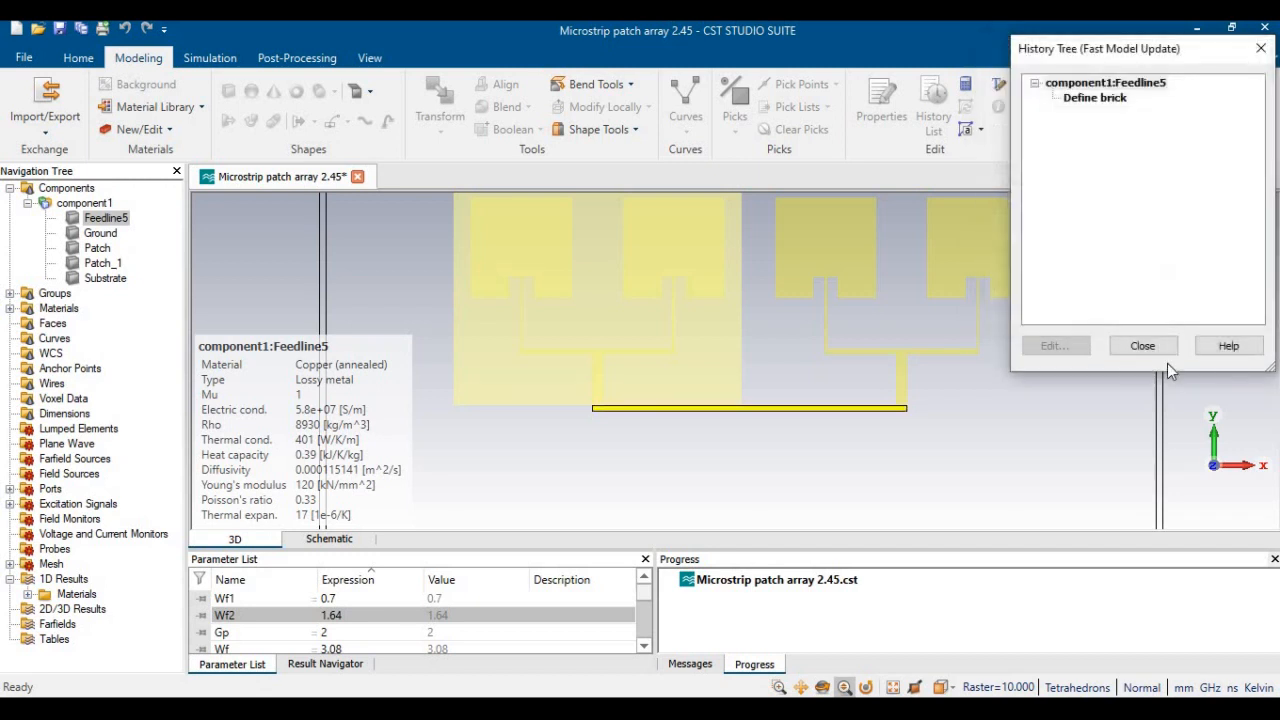
pyautogui.click(1141, 346)
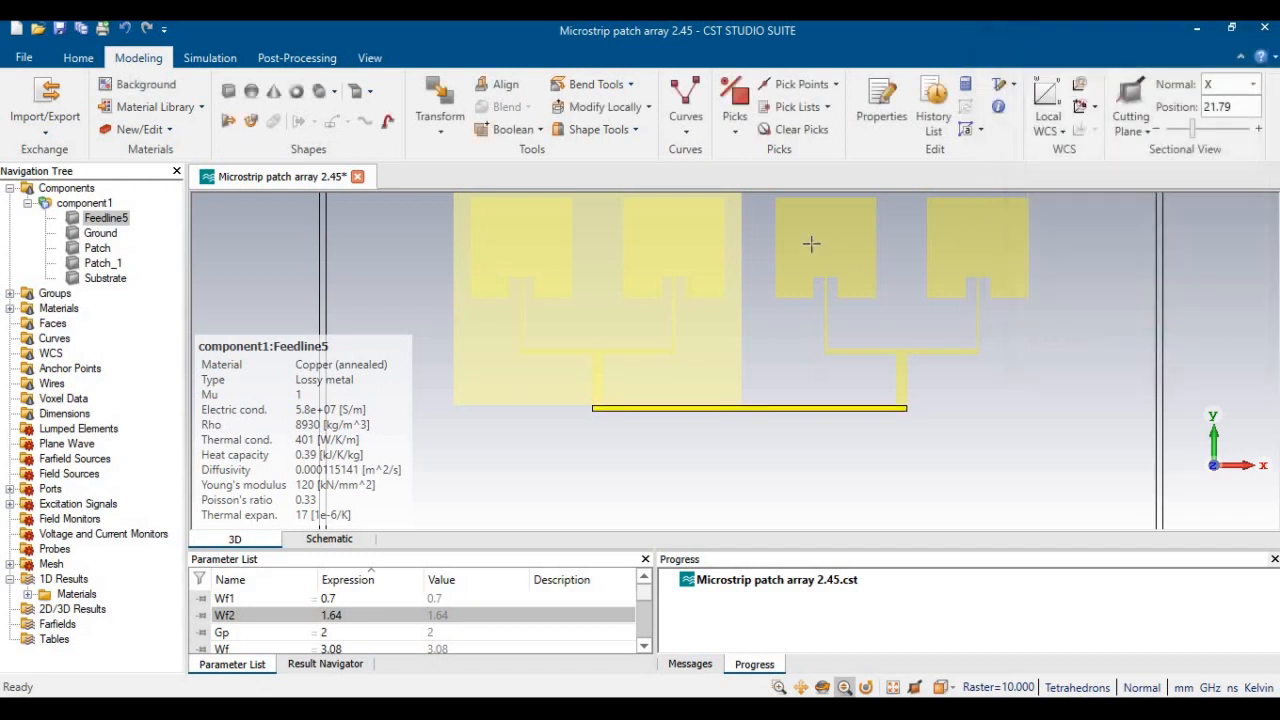
# Start a new brick in component1 with Copper (annealed) material and name it Feedline6
pyautogui.click(228, 92)
pyautogui.press('Escape')
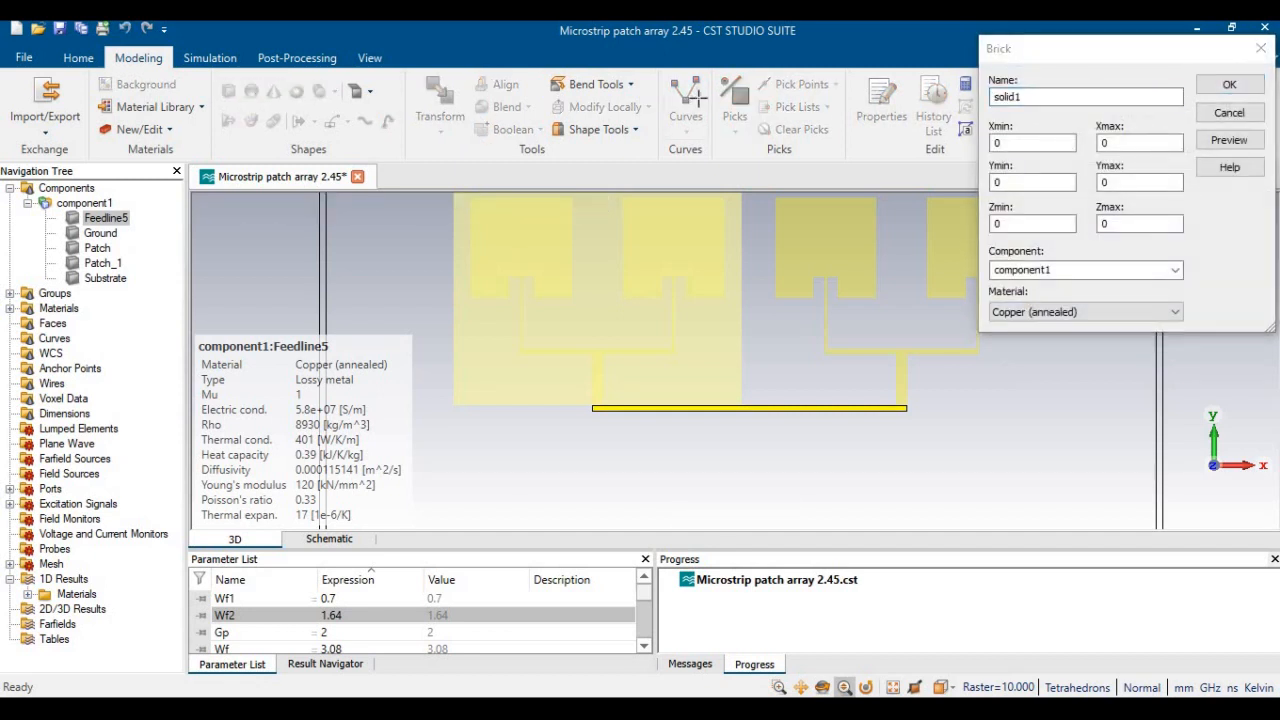
pyautogui.moveTo(1053, 97); pyautogui.dragTo(931, 92)
pyautogui.write('Fee')
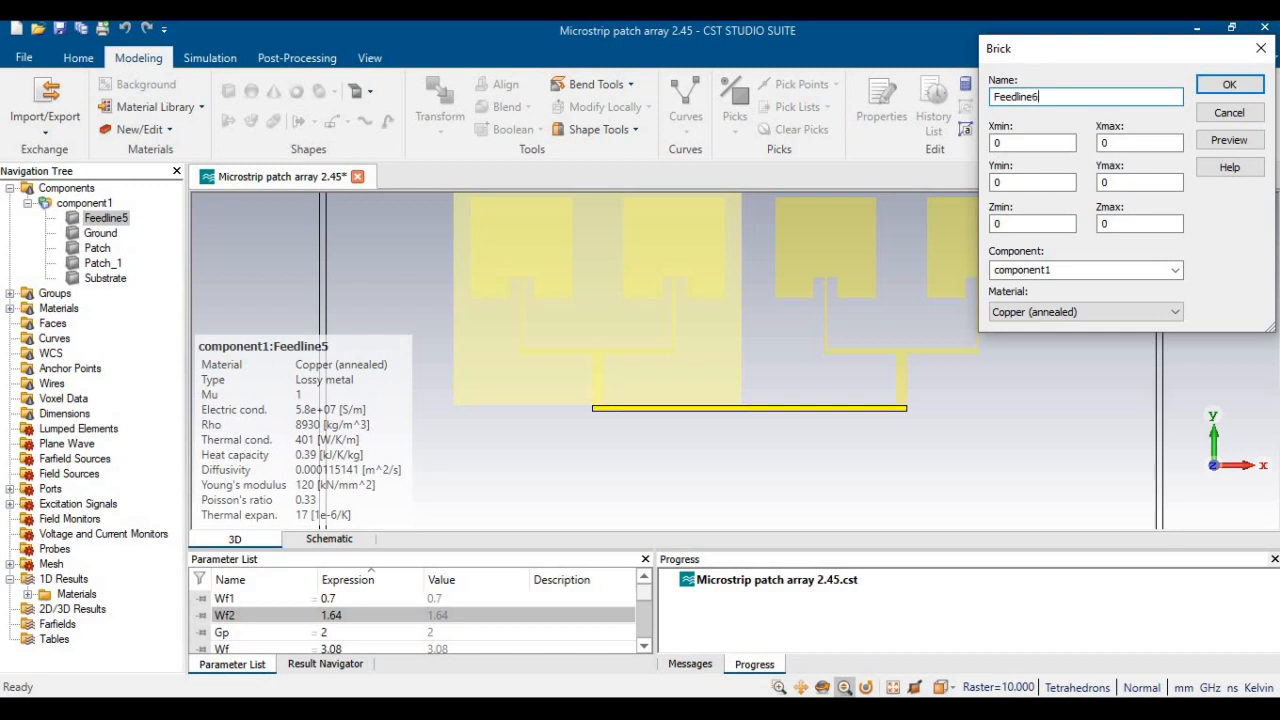
pyautogui.write('dline6')
pyautogui.press('Tab')
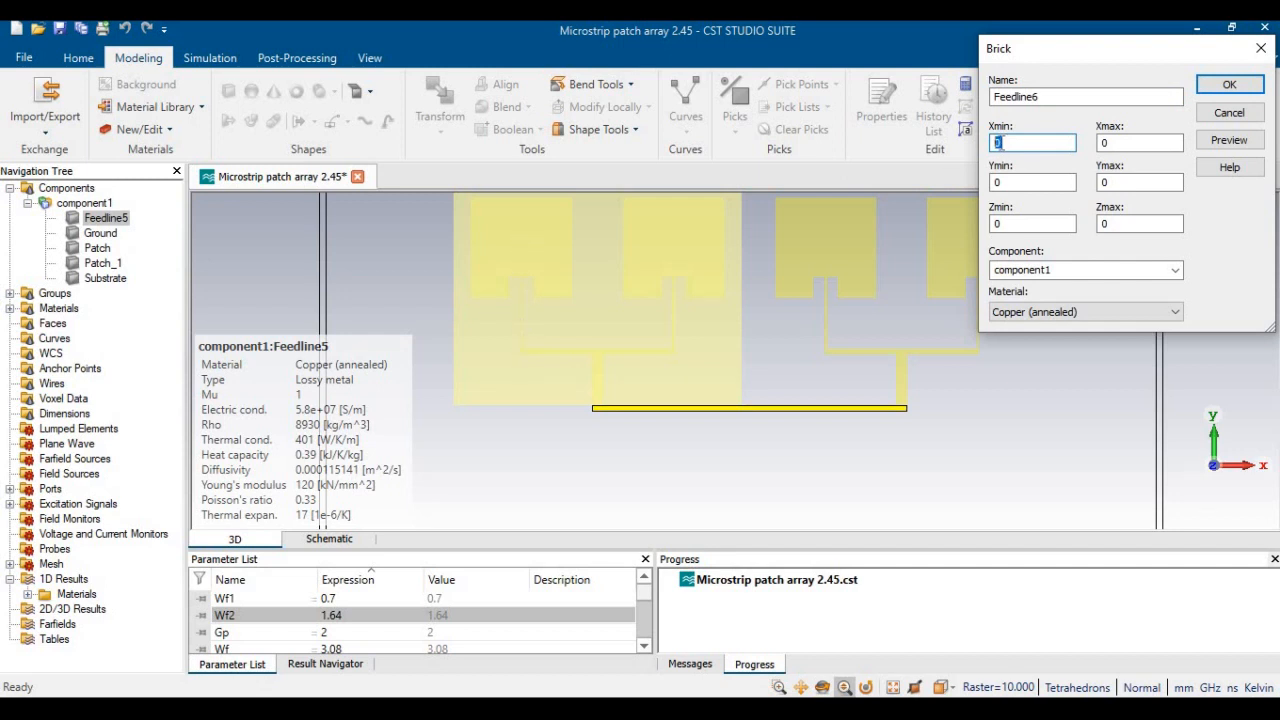
# Set the brick's Xmin to W/2+D1/2+W+D1/2 and copy the same expression into Xmax
pyautogui.write('W/2')
pyautogui.write('W')
pyautogui.write('+D1/2')
pyautogui.doubleClick(1044, 142)
pyautogui.hotkey('ctrl', 'c')
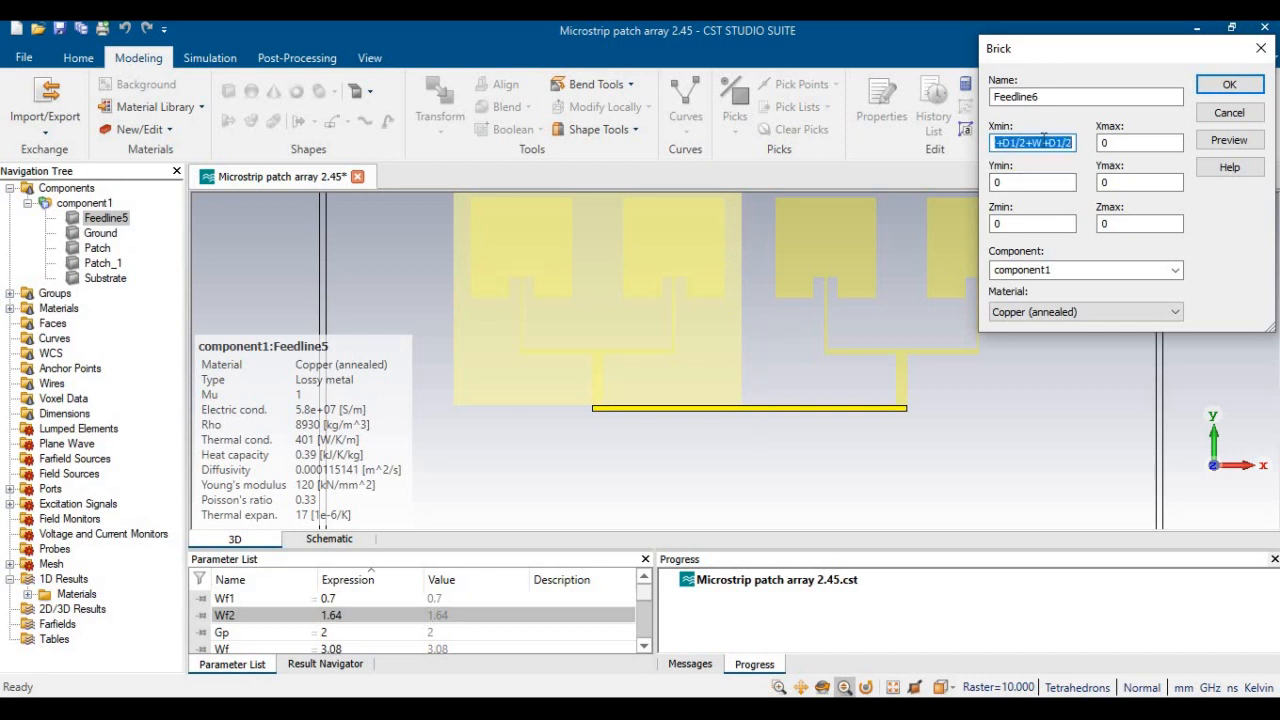
pyautogui.press('Tab')
pyautogui.hotkey('ctrl', 'v')
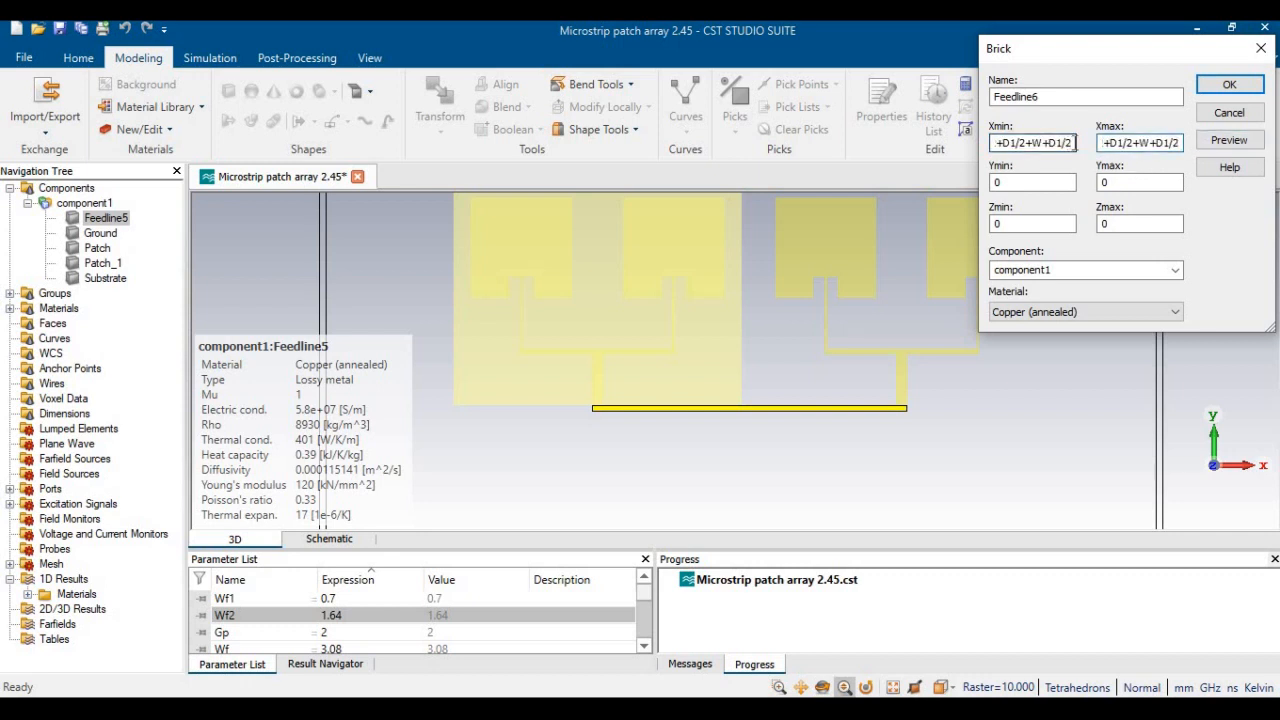
# Check the Wf parameter, and append -Wf/2 to the brick's Xmin and +Wf/2 to its Xmax
pyautogui.click(1075, 142)
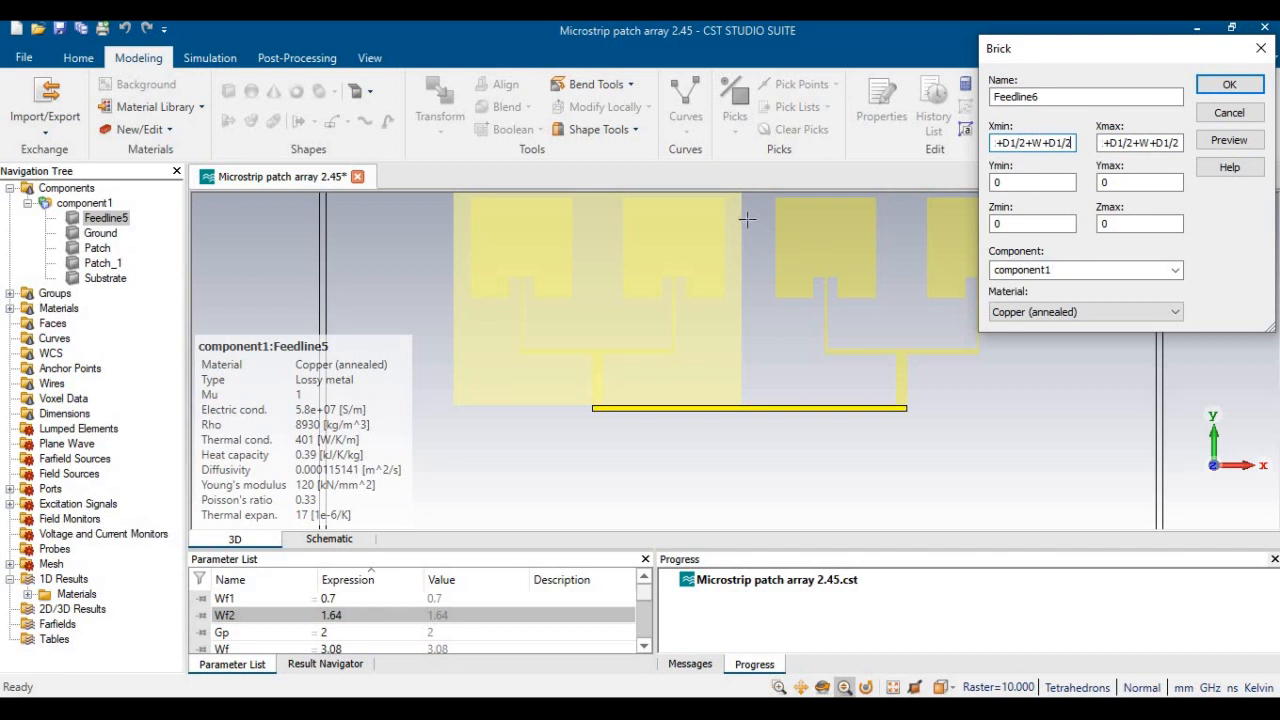
pyautogui.press('Home')
pyautogui.click(329, 648)
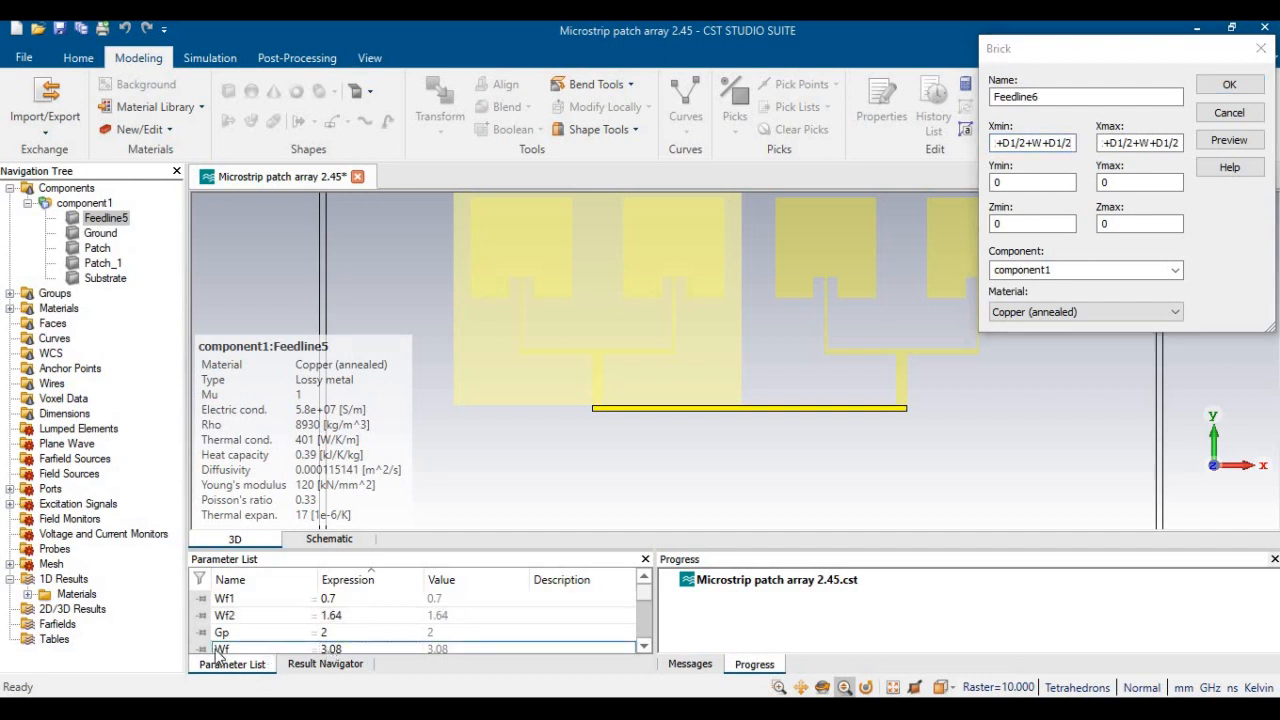
pyautogui.click(1069, 140)
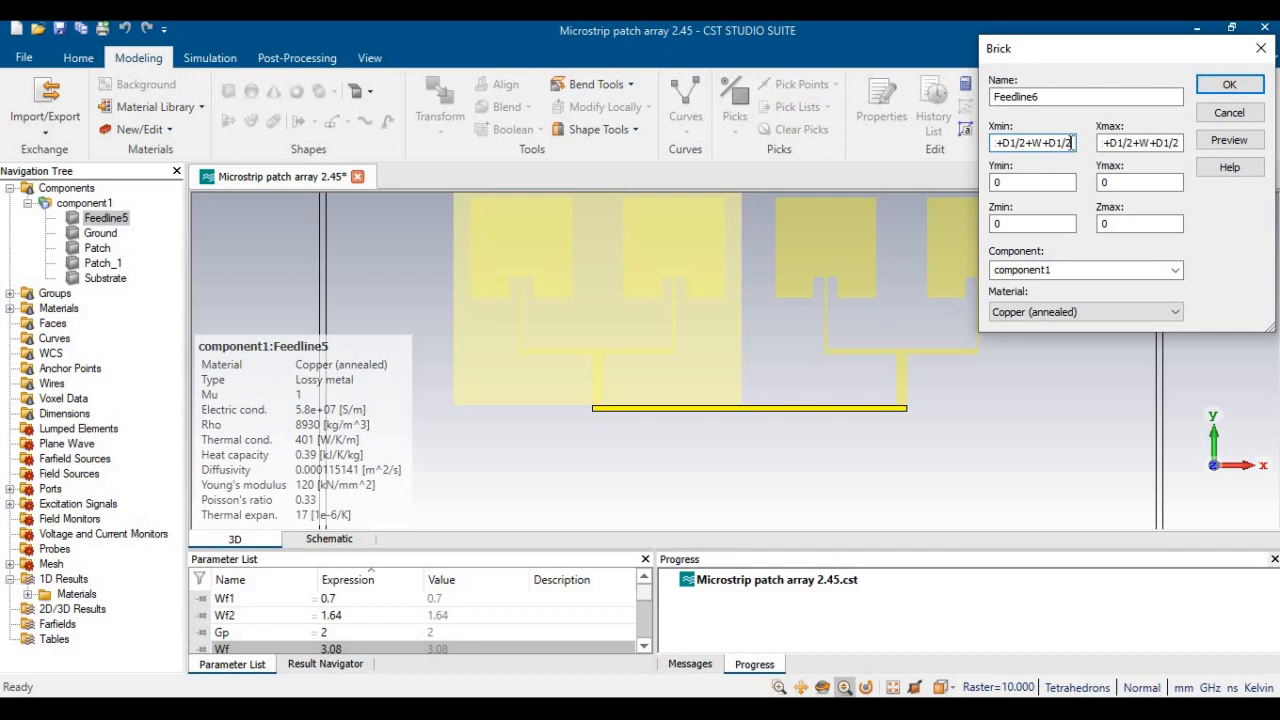
pyautogui.write('-Wf/2')
pyautogui.click(1134, 142)
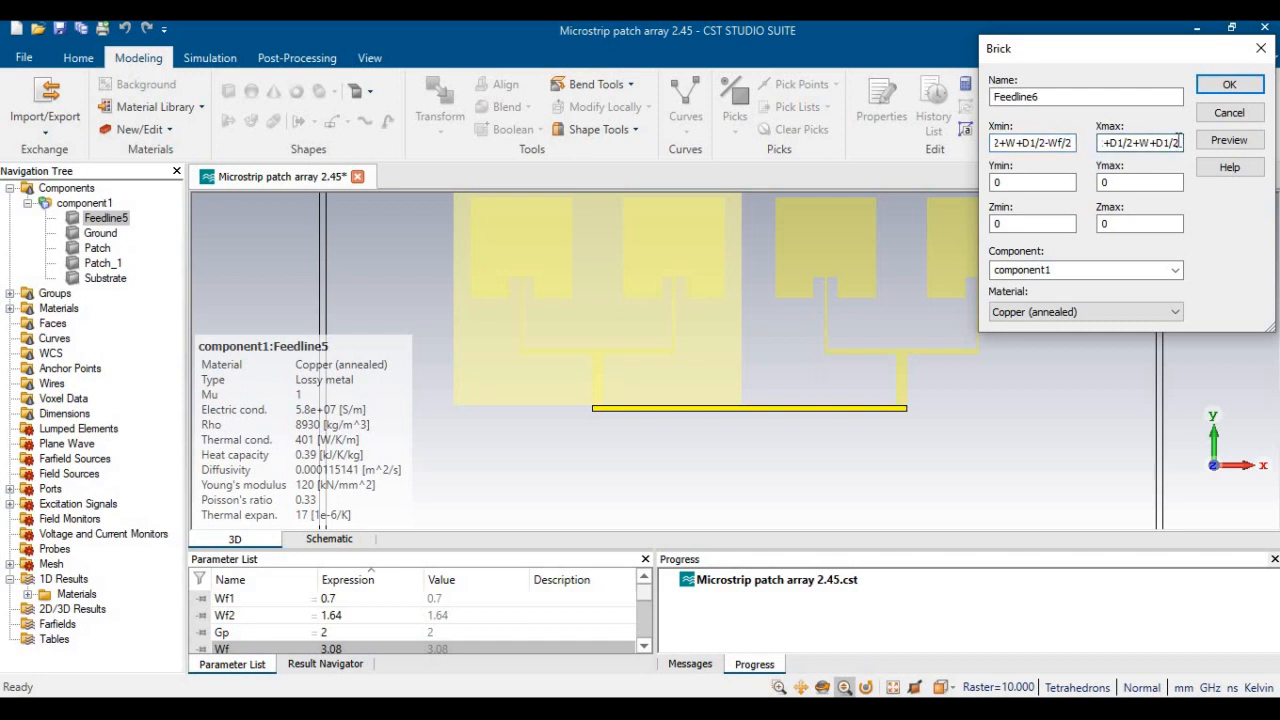
pyautogui.write('+Wf/2')
# Set the brick's Ymax to -L/2-Lf-Wf2-Lf-Wf2
pyautogui.press('Tab')
pyautogui.press('Tab')
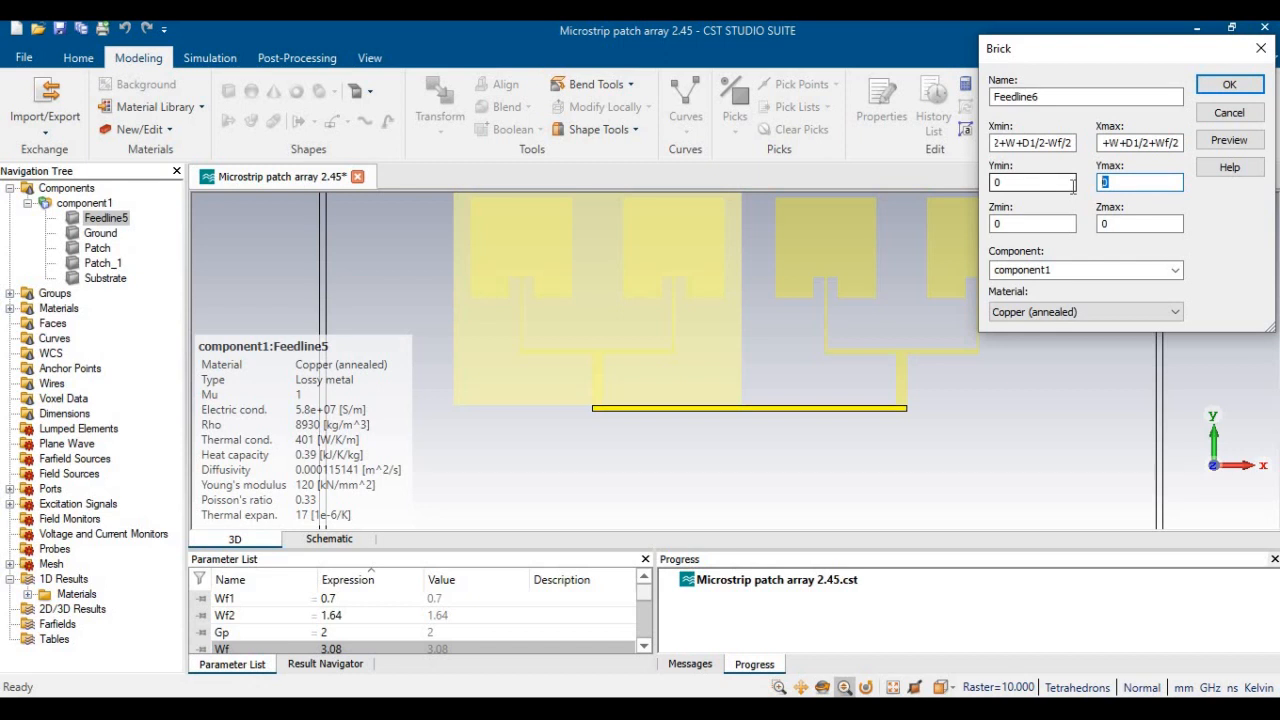
pyautogui.write('_l/2')
pyautogui.write('-L')
pyautogui.write('f')
pyautogui.write('-Wf2')
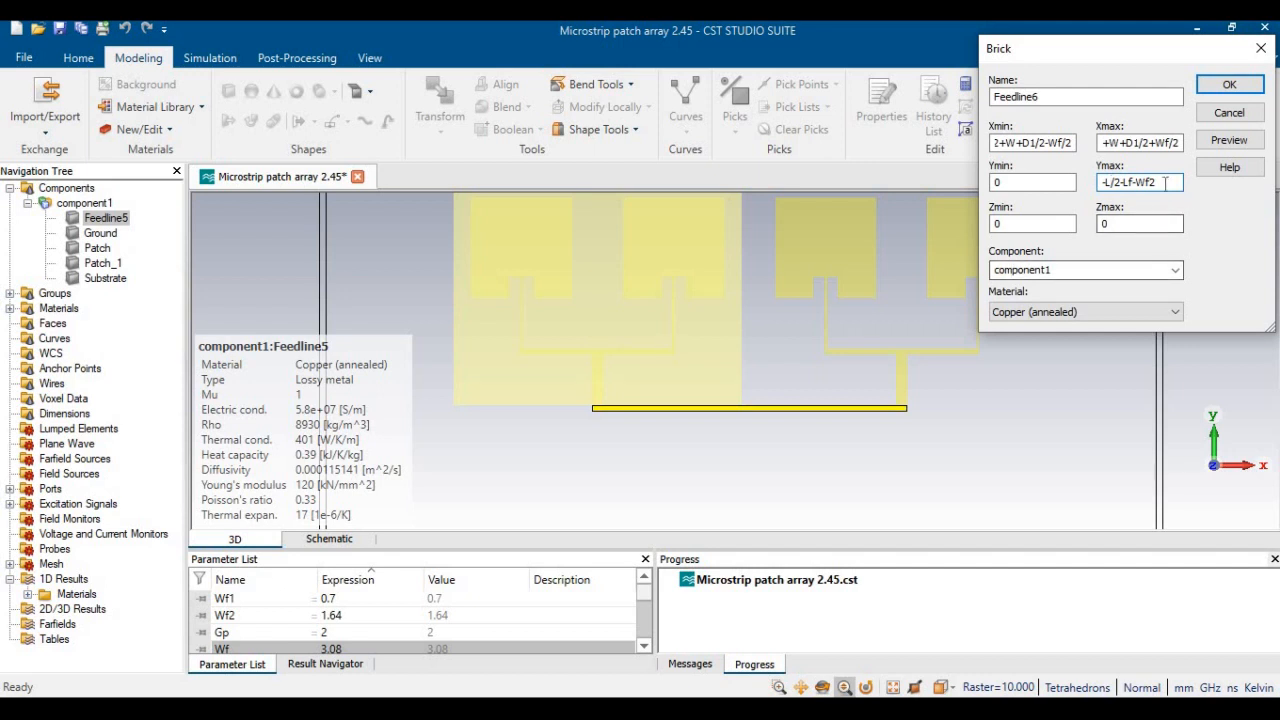
pyautogui.write('-Lf')
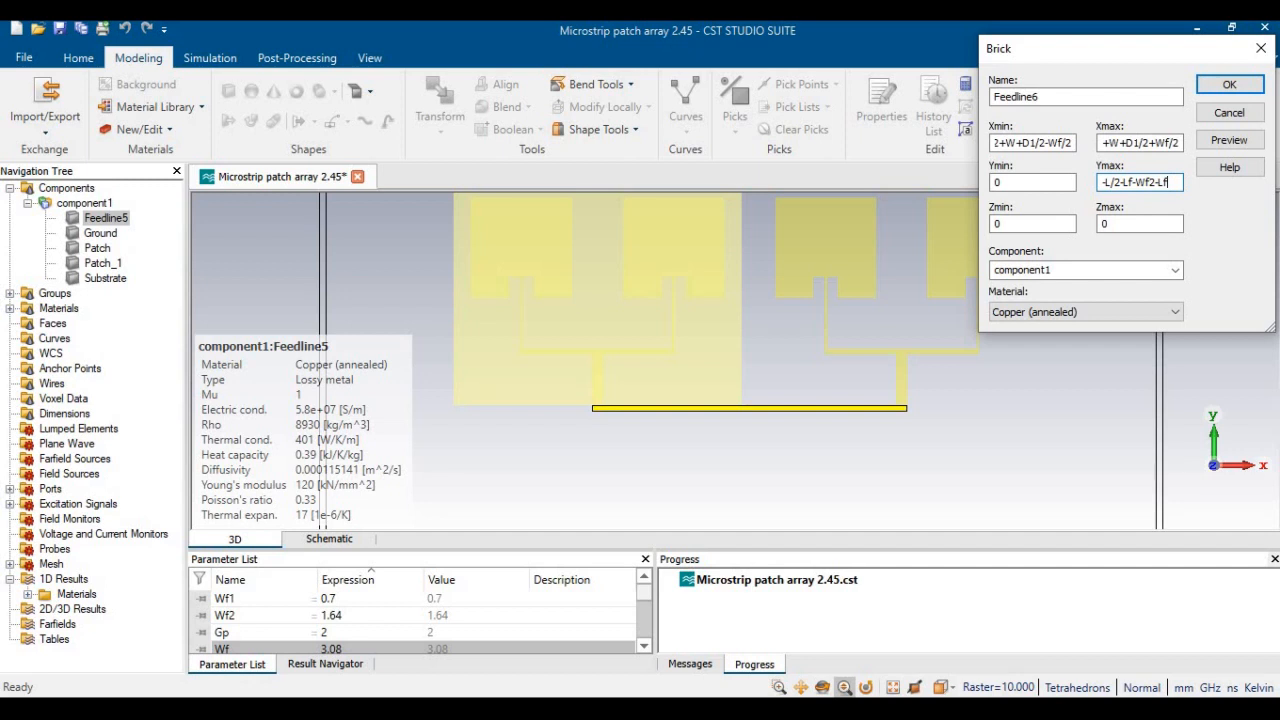
pyautogui.write('-Wf2')
# Copy the Ymax expression into Ymin and append -Lf, giving -L/2-Lf-Wf2-Lf-Wf2-Lf
pyautogui.hotkey('ctrl', 'a')
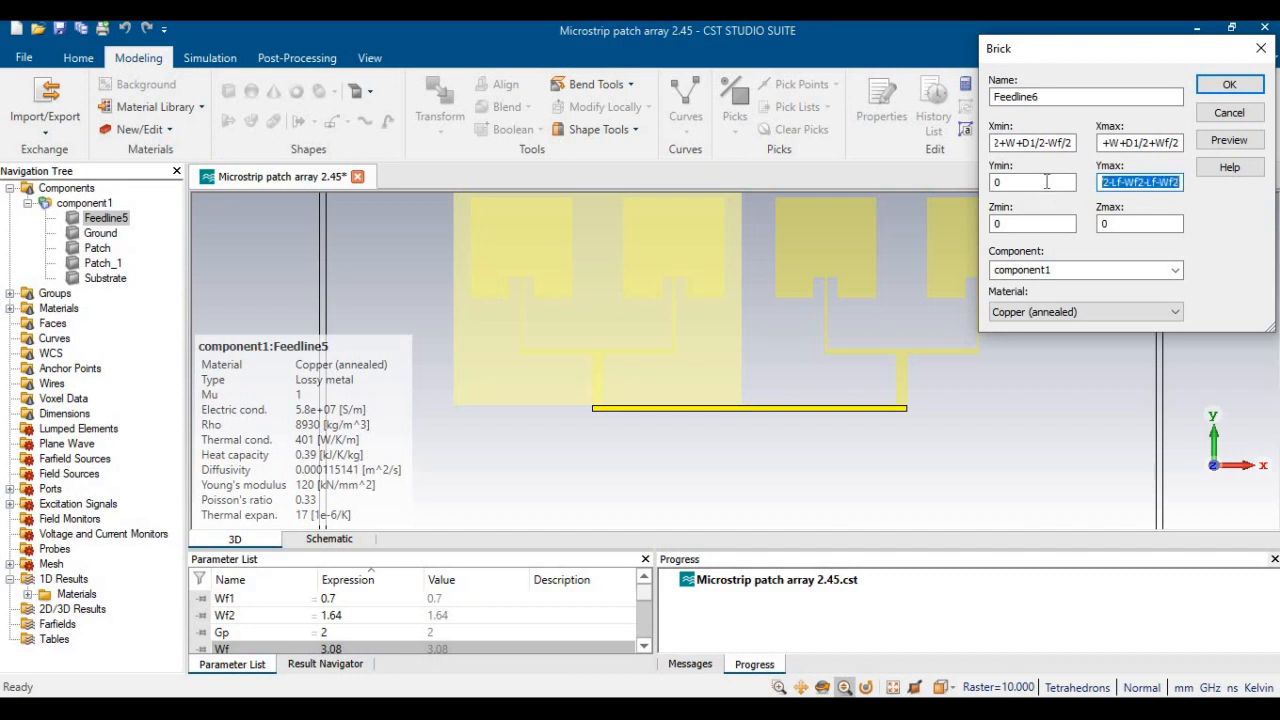
pyautogui.hotkey('shift', 'Tab')
pyautogui.hotkey('ctrl', 'v')
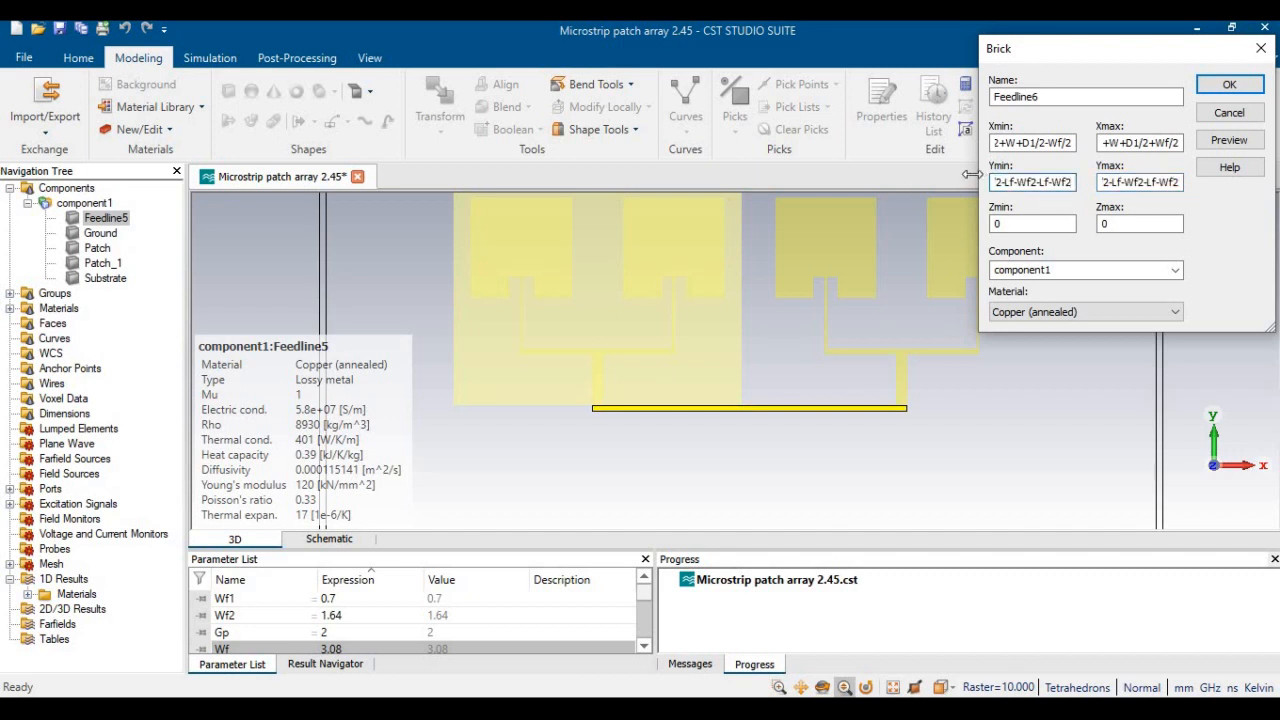
pyautogui.write('-Lf')
# Set the brick's Zmin to 0.035+1.6 and Zmax to 0.035+1.6+0.035, and preview the shape
pyautogui.click(1028, 223)
pyautogui.write('0.035')
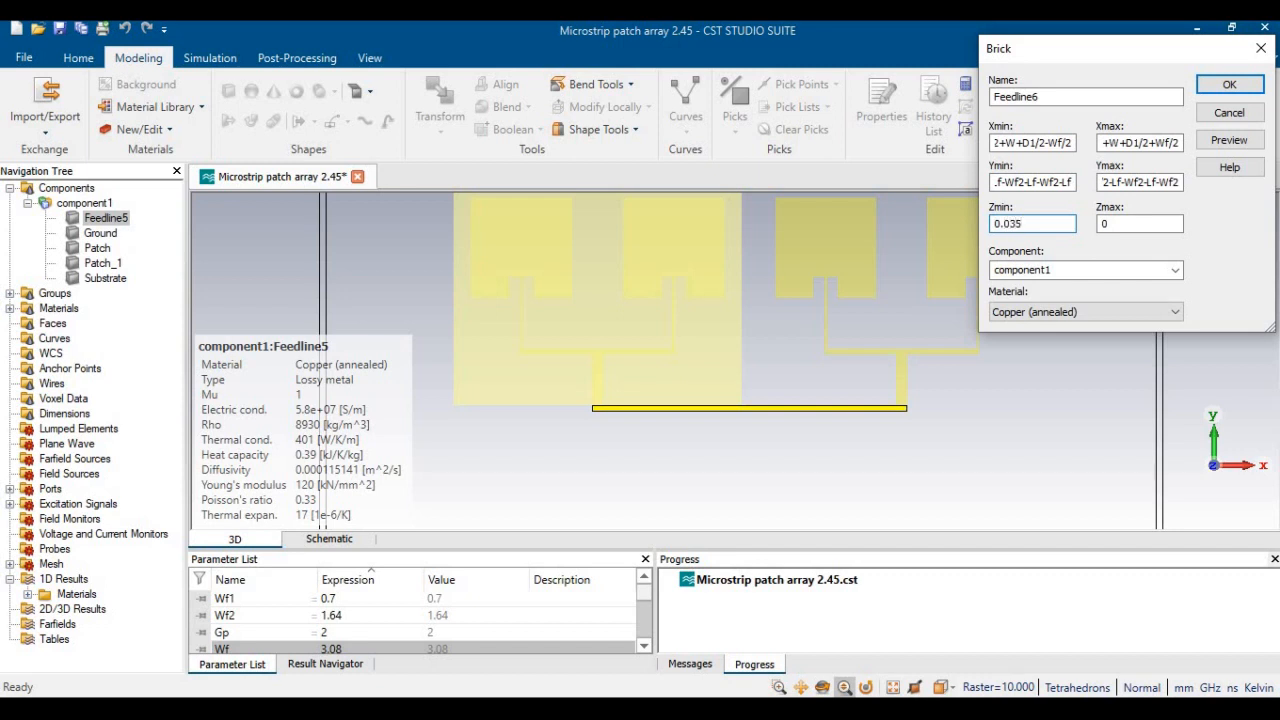
pyautogui.write('+1.6')
pyautogui.hotkey('ctrl', 'a')
pyautogui.hotkey('ctrl', 'c')
pyautogui.moveTo(1115, 224); pyautogui.dragTo(1056, 225)
pyautogui.hotkey('ctrl', 'v')
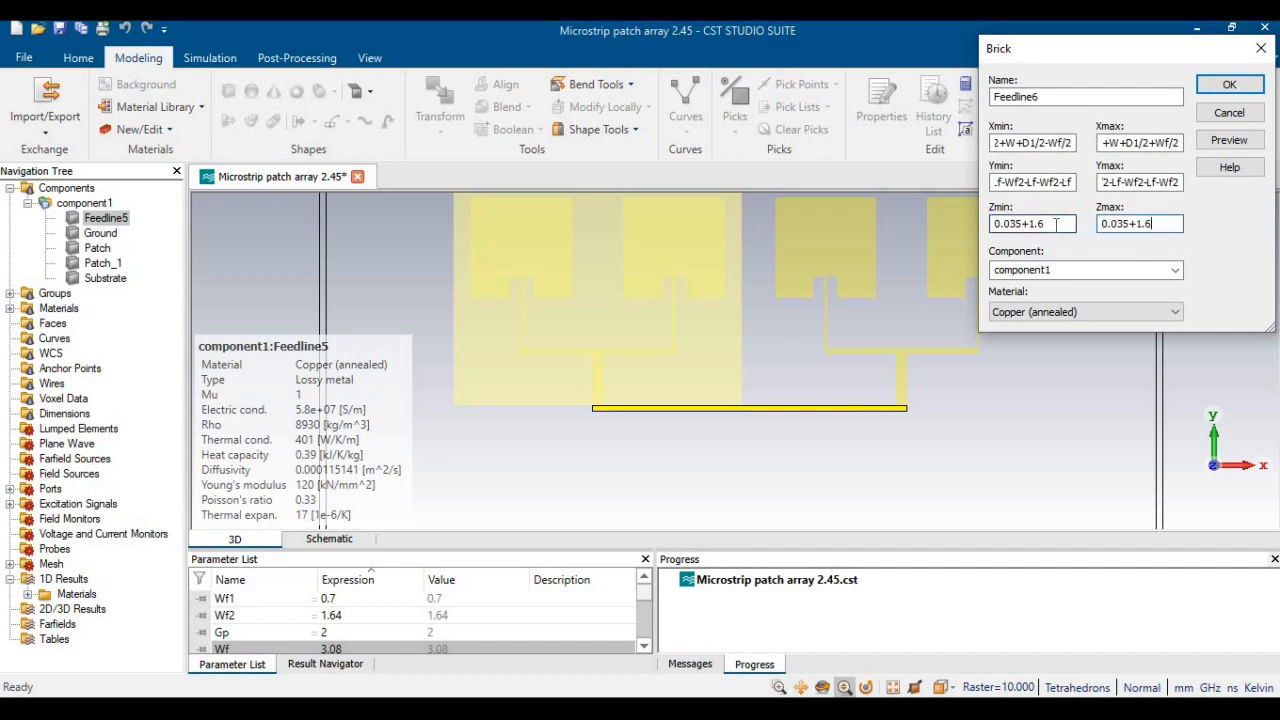
pyautogui.write('+0.035')
pyautogui.click(1226, 142)
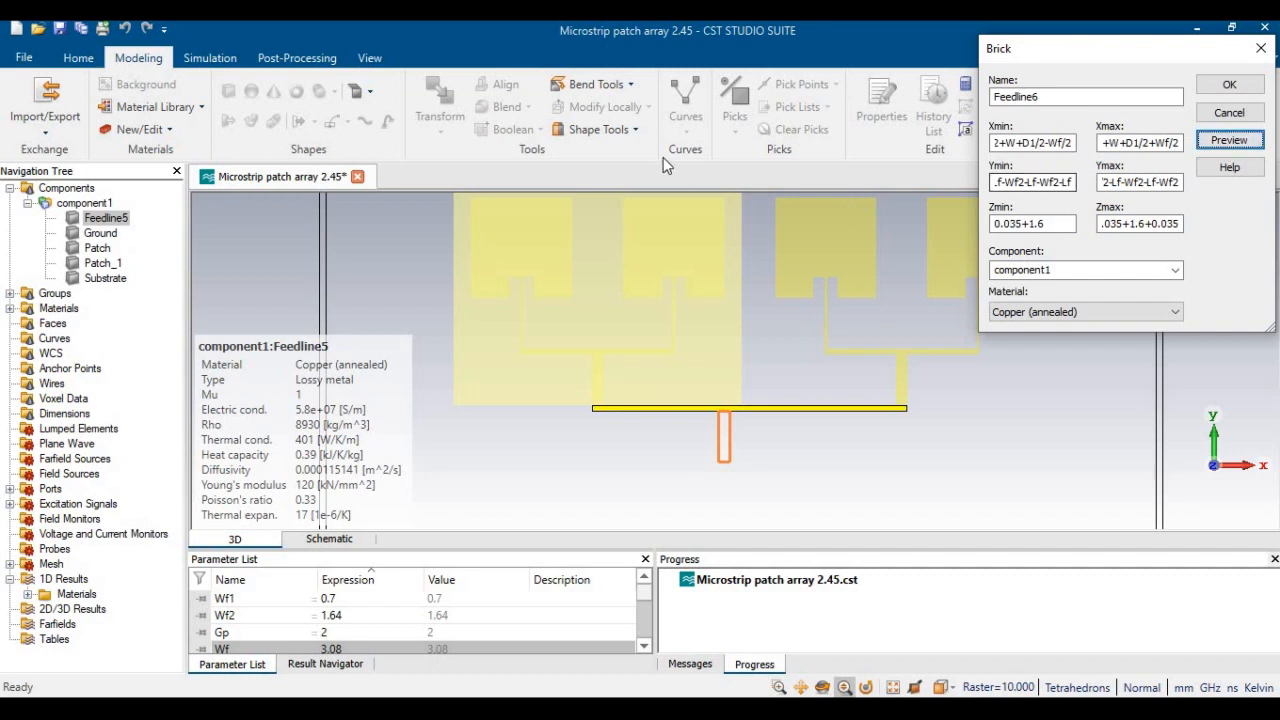
# Revise the first part of Feedline6's Xmin expression, keeping the ending +W+D1/2-Wf/2, to shift the stub closer to the horizontal feedline's middle
pyautogui.click(369, 58)
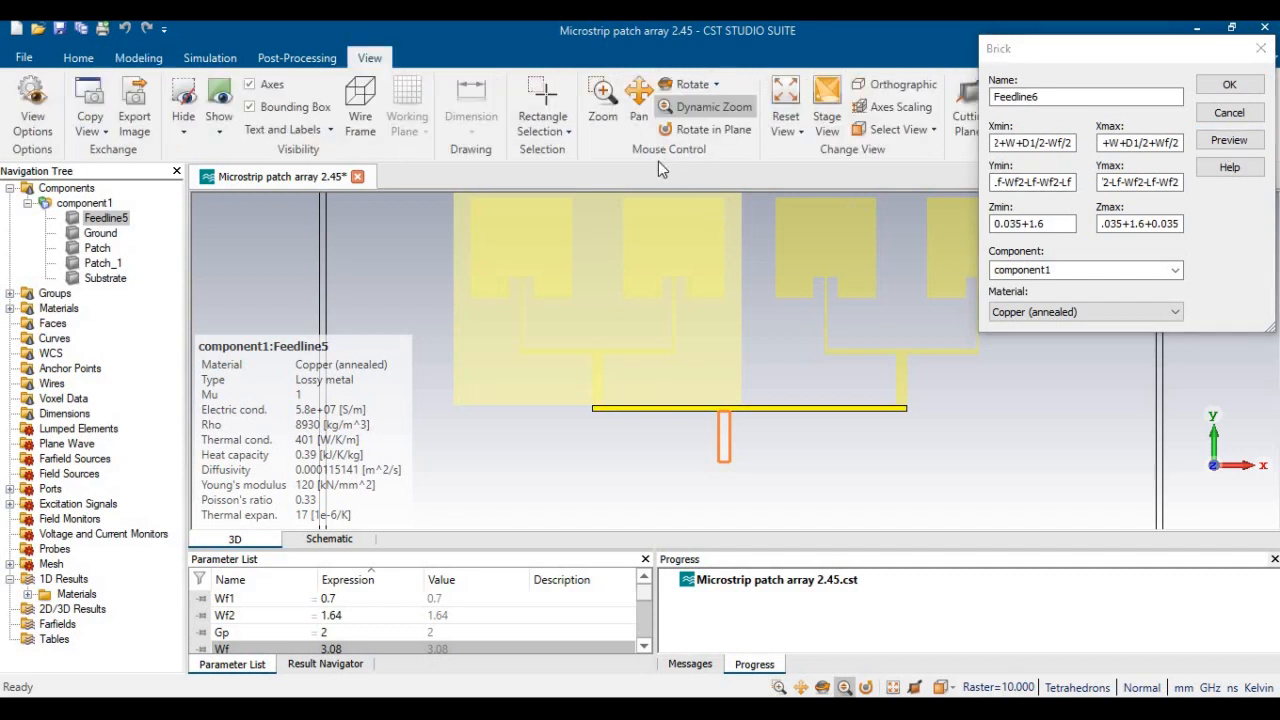
pyautogui.click(640, 110)
pyautogui.moveTo(781, 424); pyautogui.dragTo(750, 423)
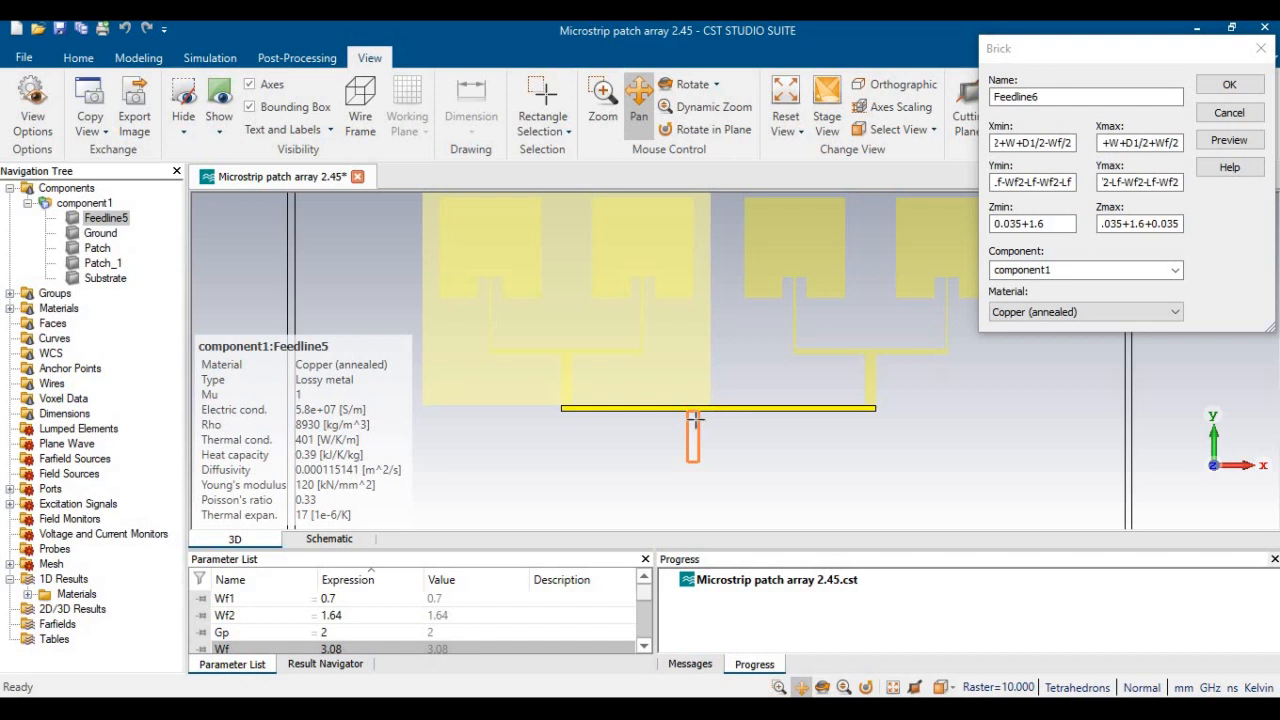
pyautogui.click(1008, 142)
pyautogui.press('Home')
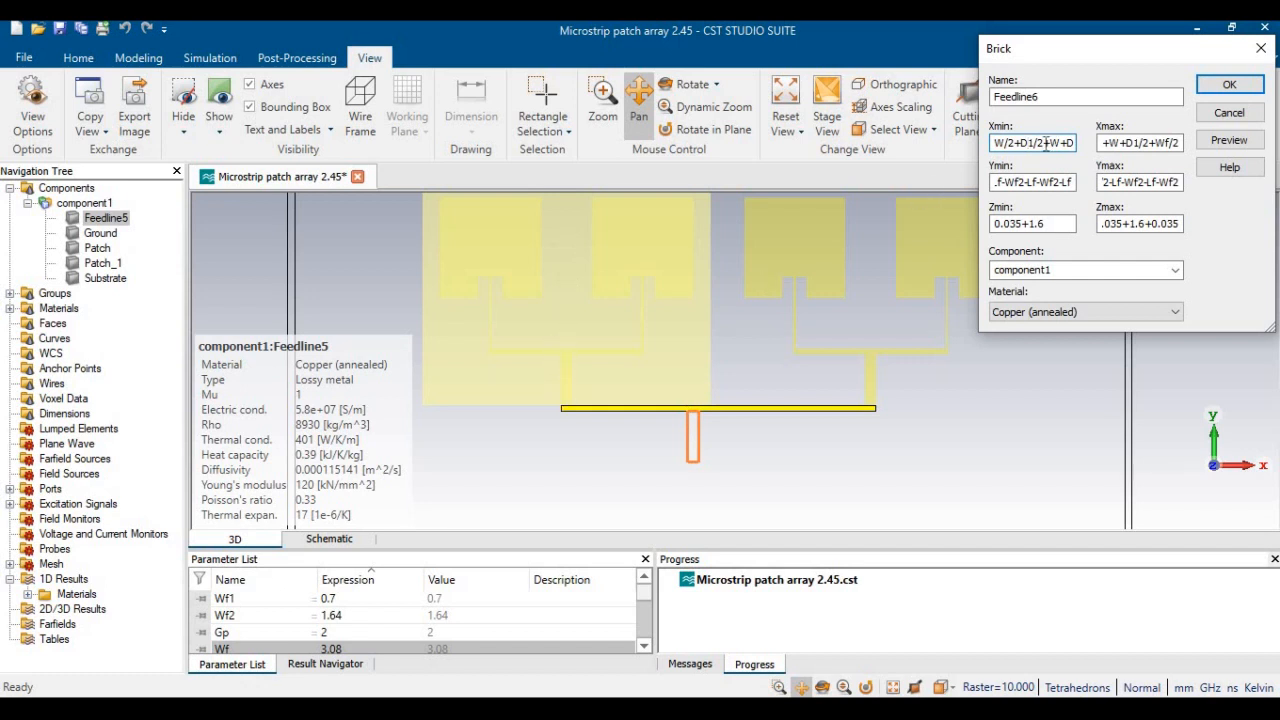
pyautogui.write('+')
pyautogui.write('Wf/2')
pyautogui.press('Right')
pyautogui.click(1045, 142)
pyautogui.write('D1/2')
pyautogui.press('Right')
pyautogui.press('Right')
pyautogui.write('/2')
# Copy the revised Xmin expression into Xmax with its last term changed to +Wf/2, preview the brick and create Feedline6
pyautogui.doubleClick(1072, 143)
pyautogui.click(1128, 143)
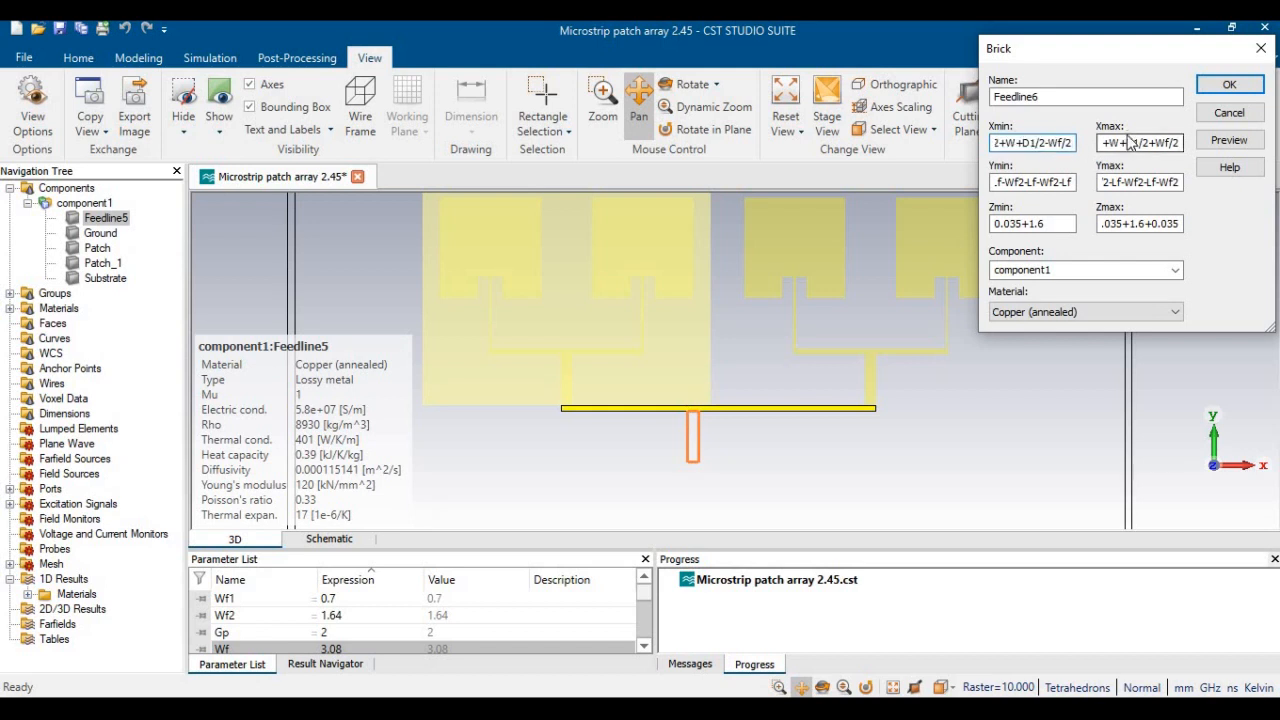
pyautogui.doubleClick(1128, 143)
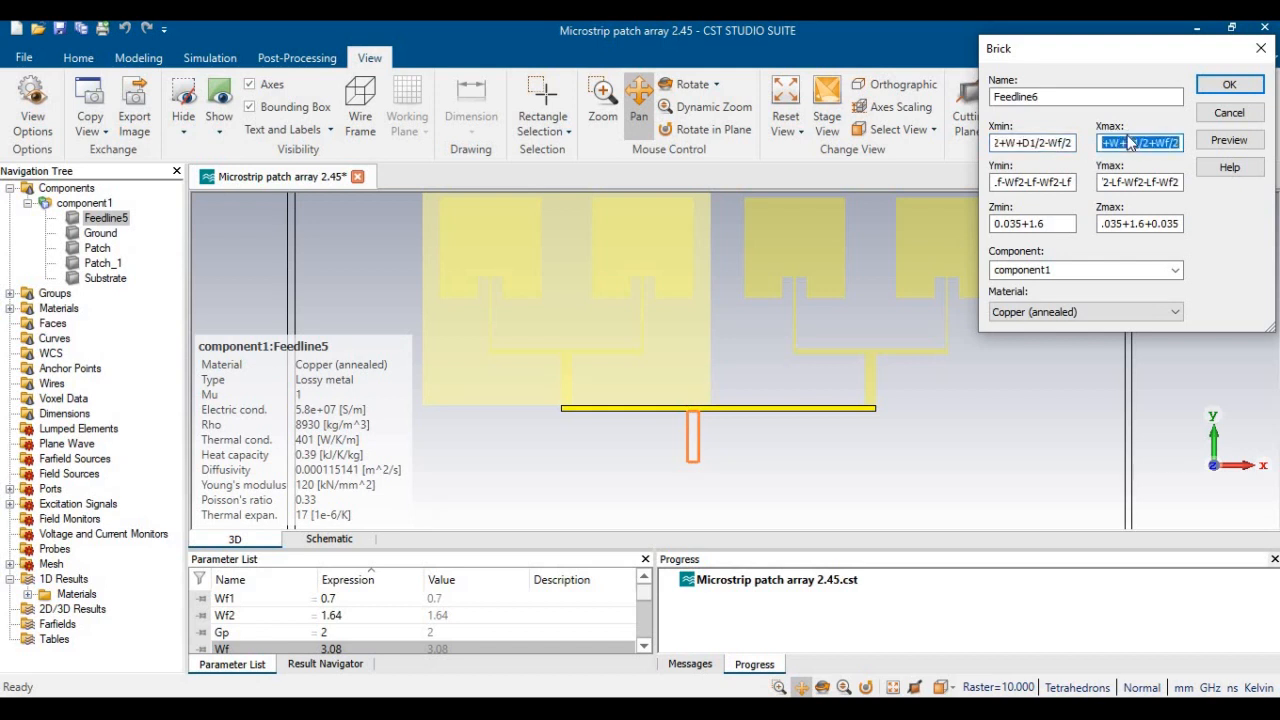
pyautogui.hotkey('ctrl', 'v')
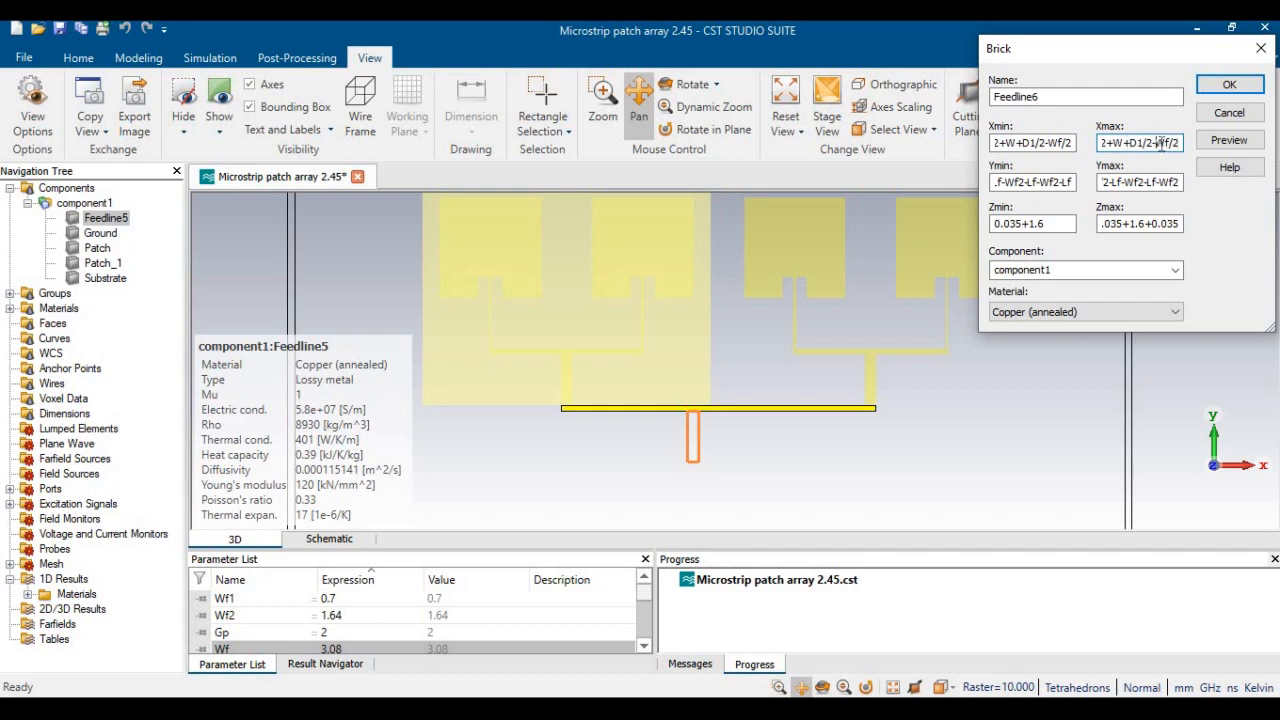
pyautogui.press('BackSpace')
pyautogui.write('+')
pyautogui.click(1221, 143)
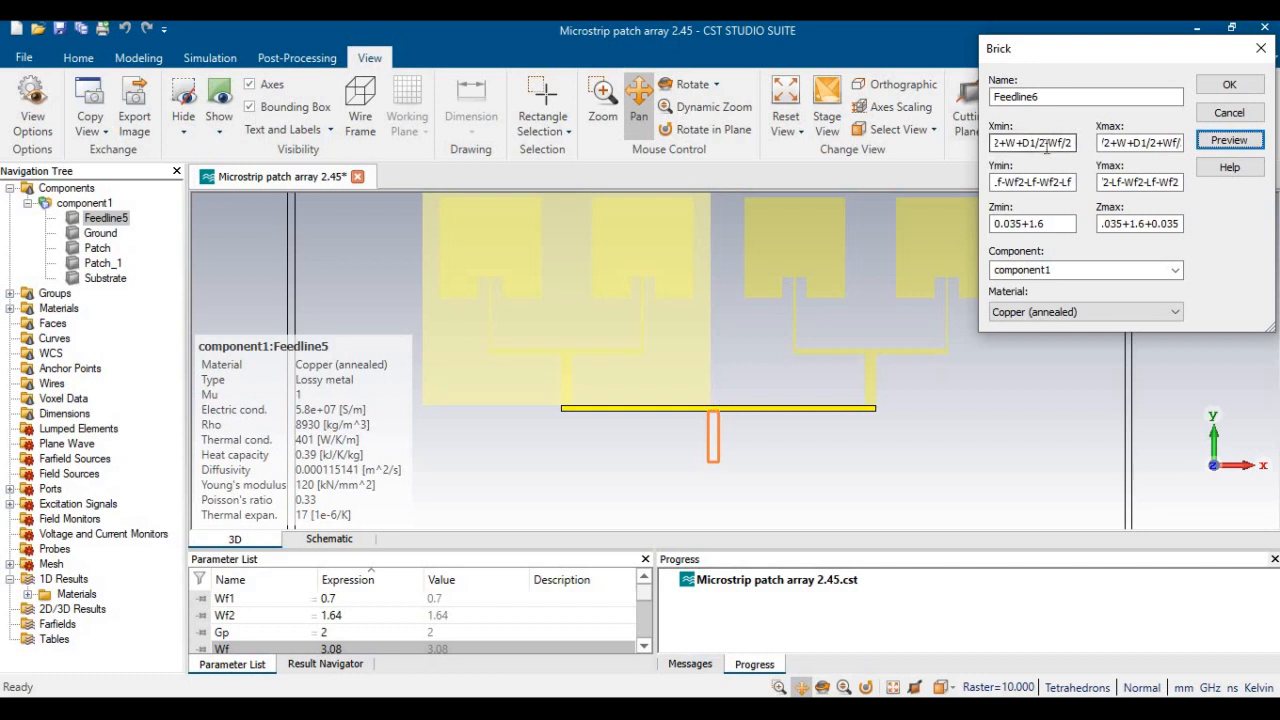
pyautogui.click(1229, 87)
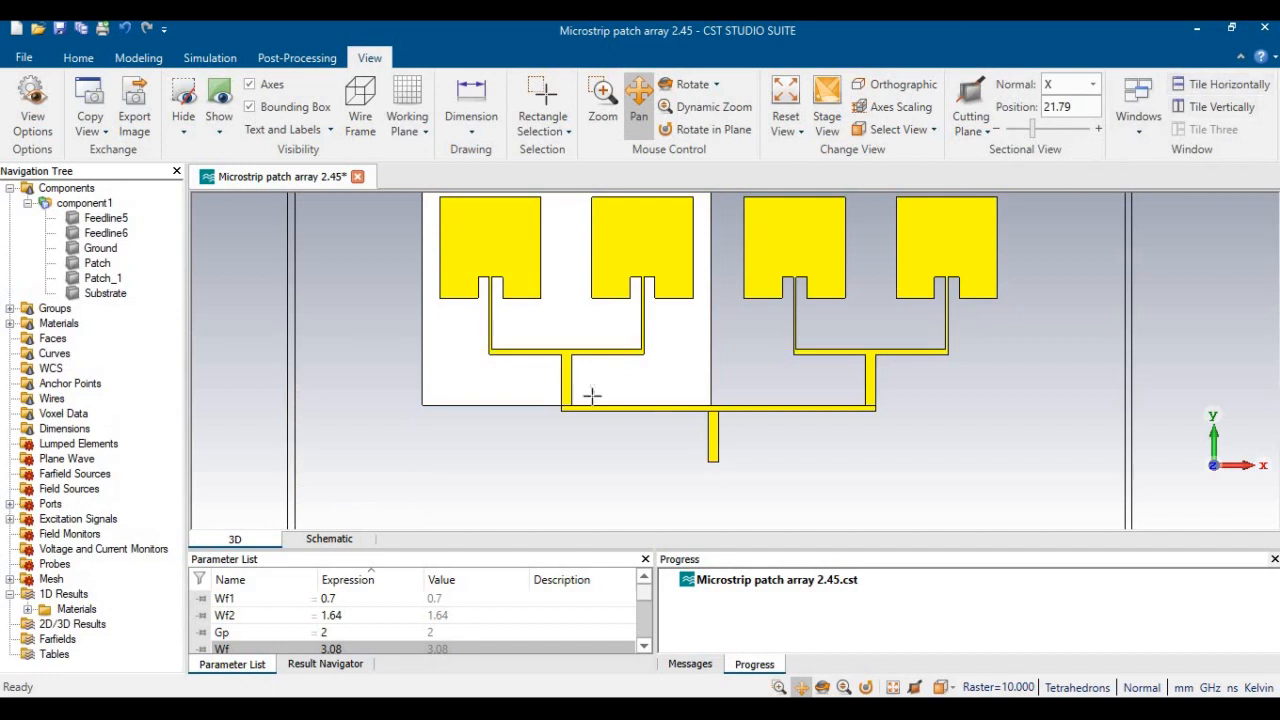
# Copy Feedline6's Ymin expression from its brick definition, then leave the definition without changing it
pyautogui.click(106, 233)
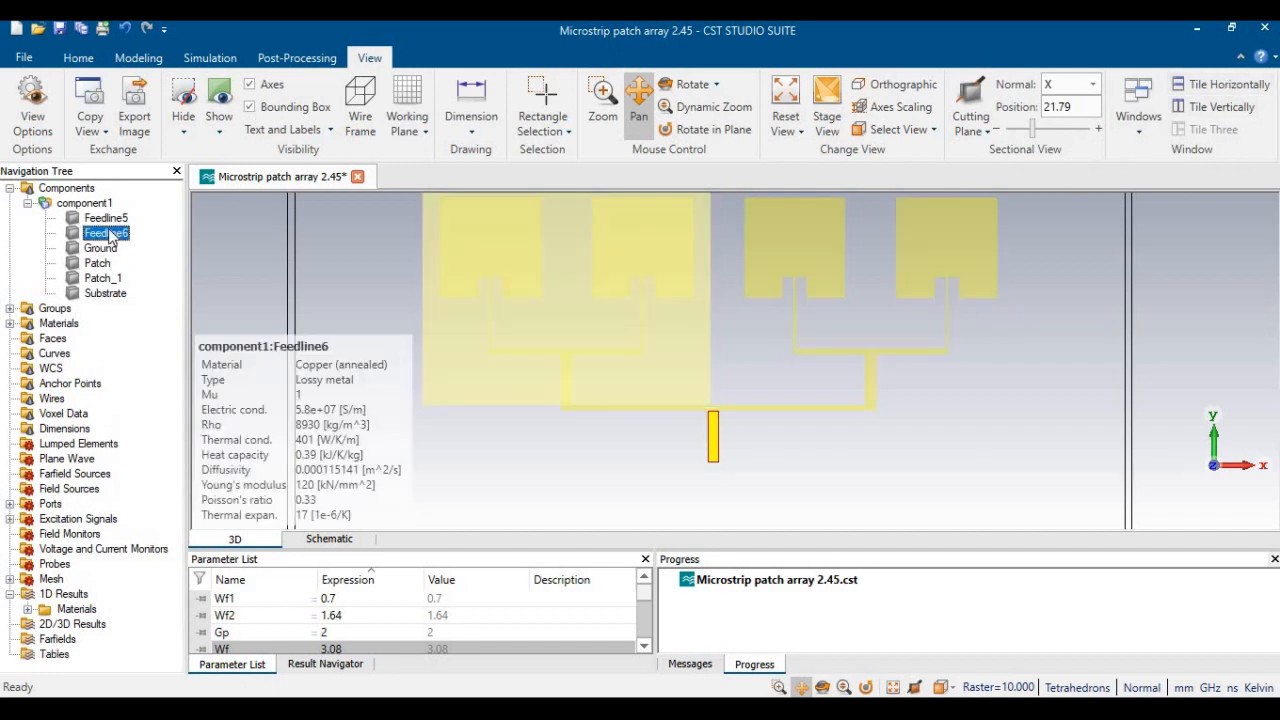
pyautogui.doubleClick(110, 236)
pyautogui.doubleClick(1103, 98)
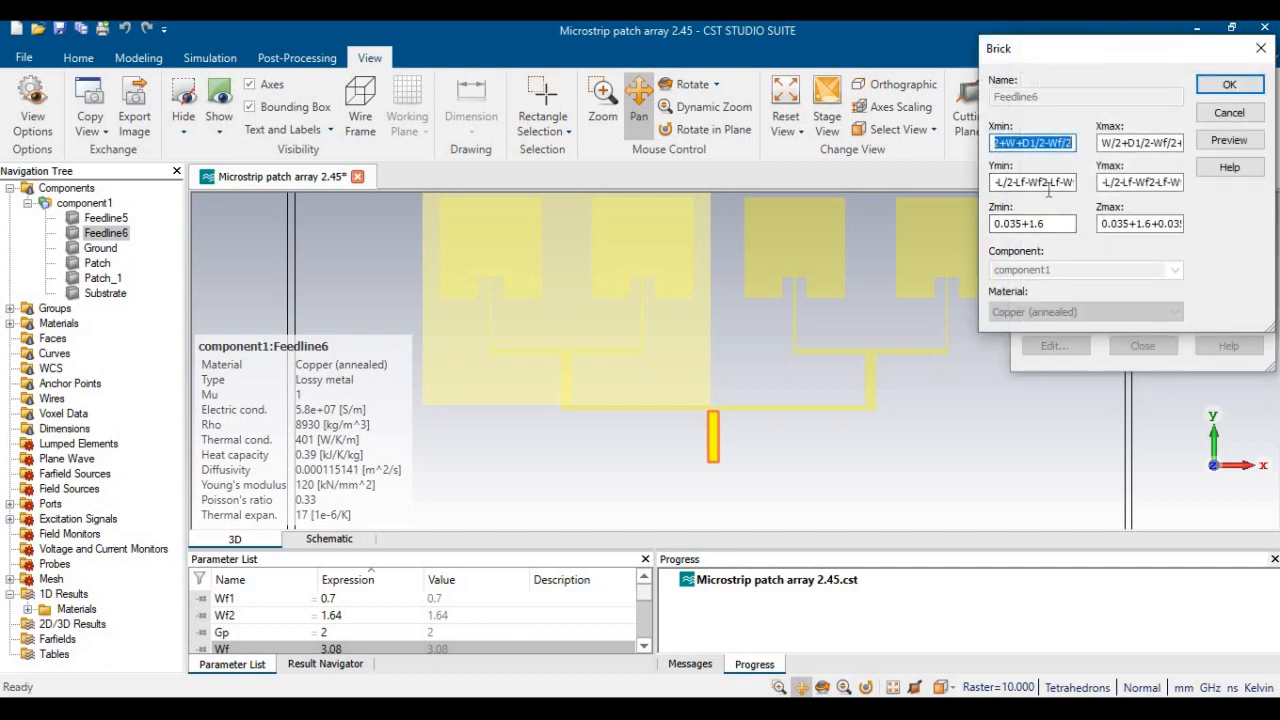
pyautogui.click(1048, 183)
pyautogui.doubleClick(1048, 183)
pyautogui.hotkey('ctrl', 'c')
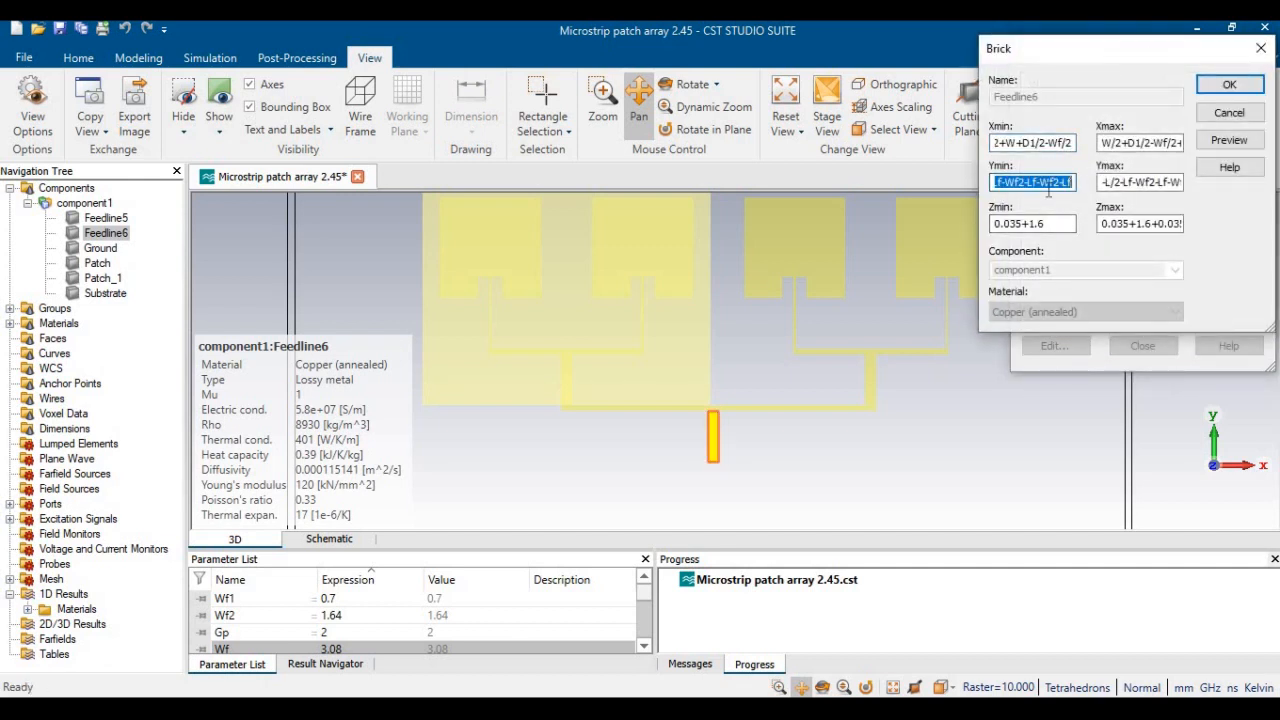
pyautogui.click(1229, 112)
pyautogui.click(1152, 349)
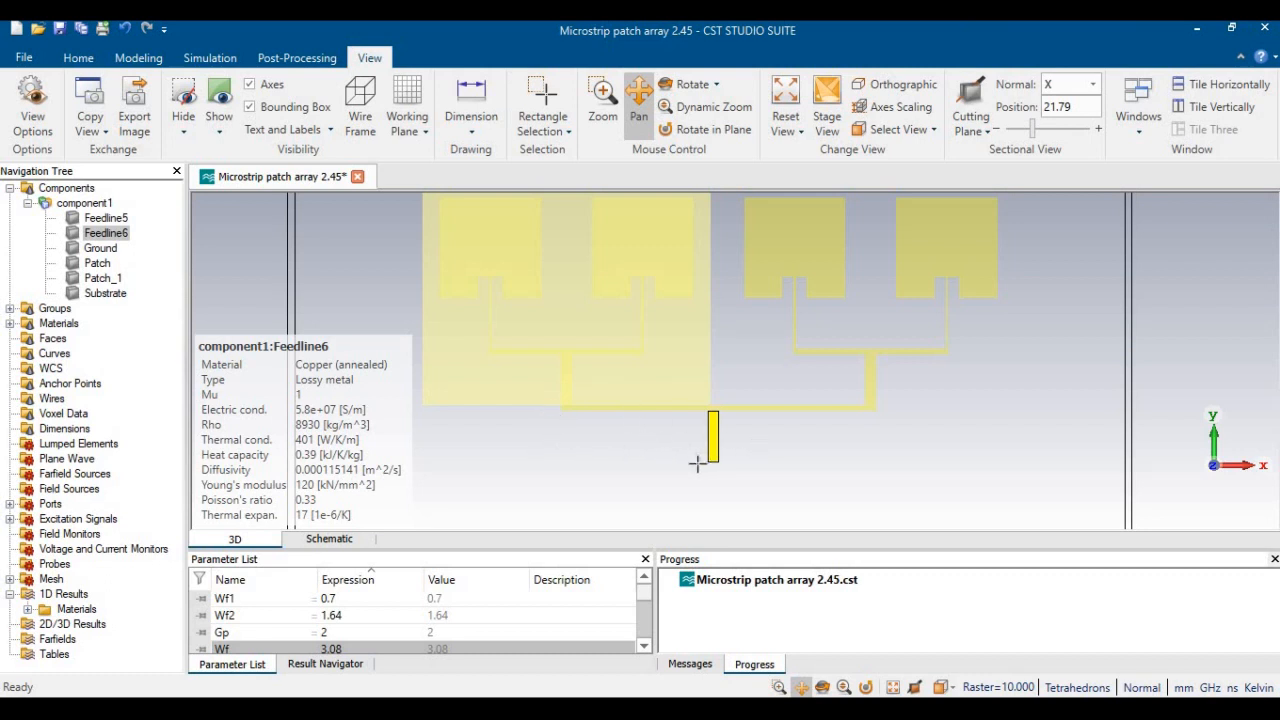
# Replace the Ground brick's Ymin with the copied expression -L/2-Lf-Wf2-Lf-Wf2-Lf, preview it and apply the change
pyautogui.doubleClick(100, 248)
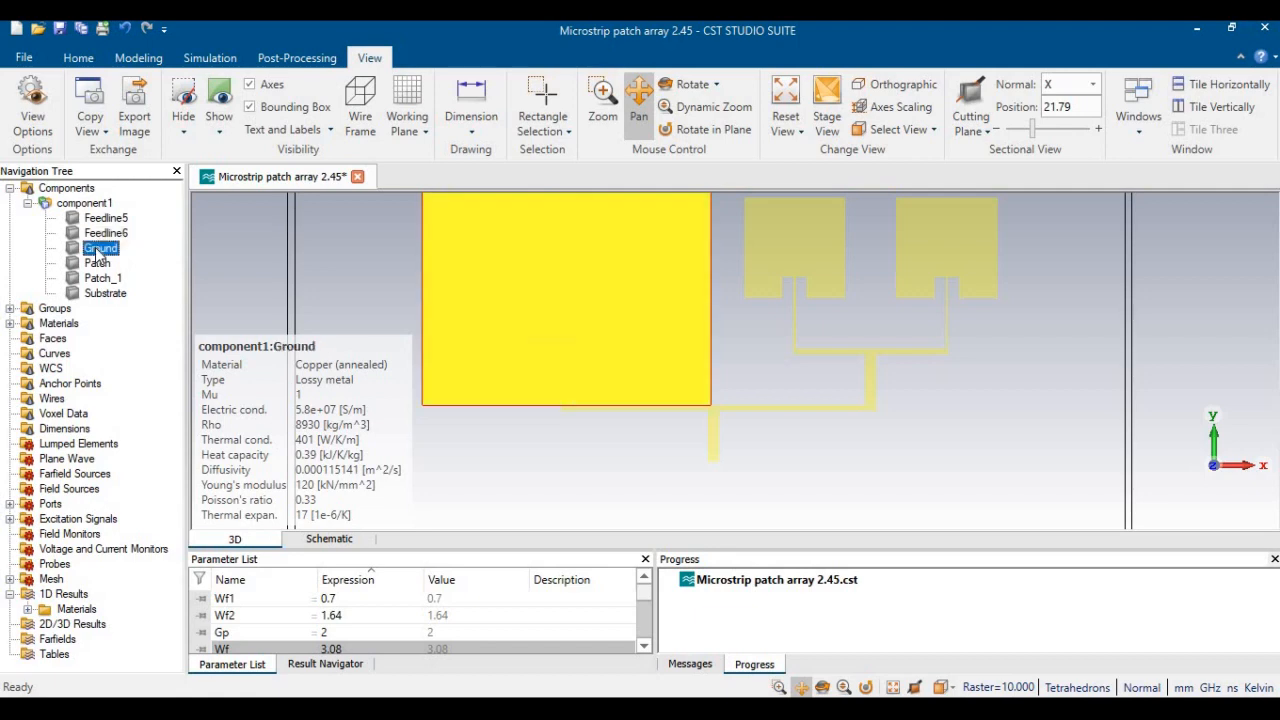
pyautogui.doubleClick(1085, 97)
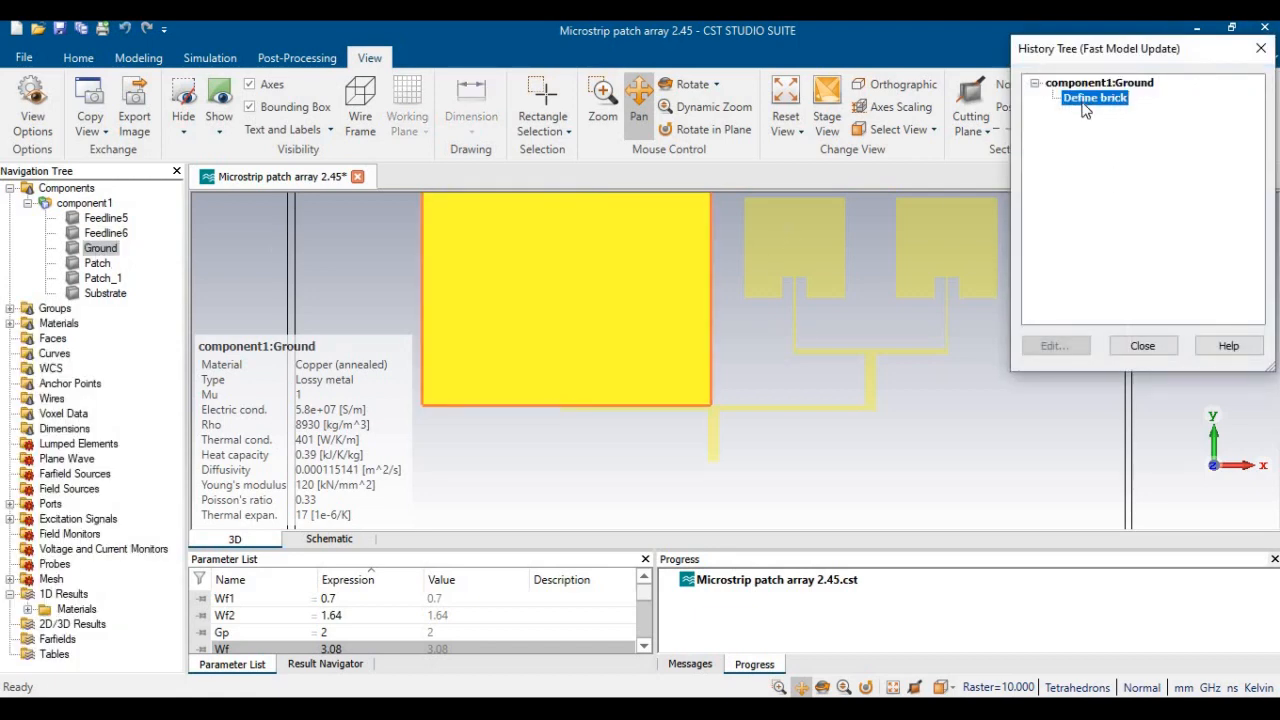
pyautogui.click(1040, 186)
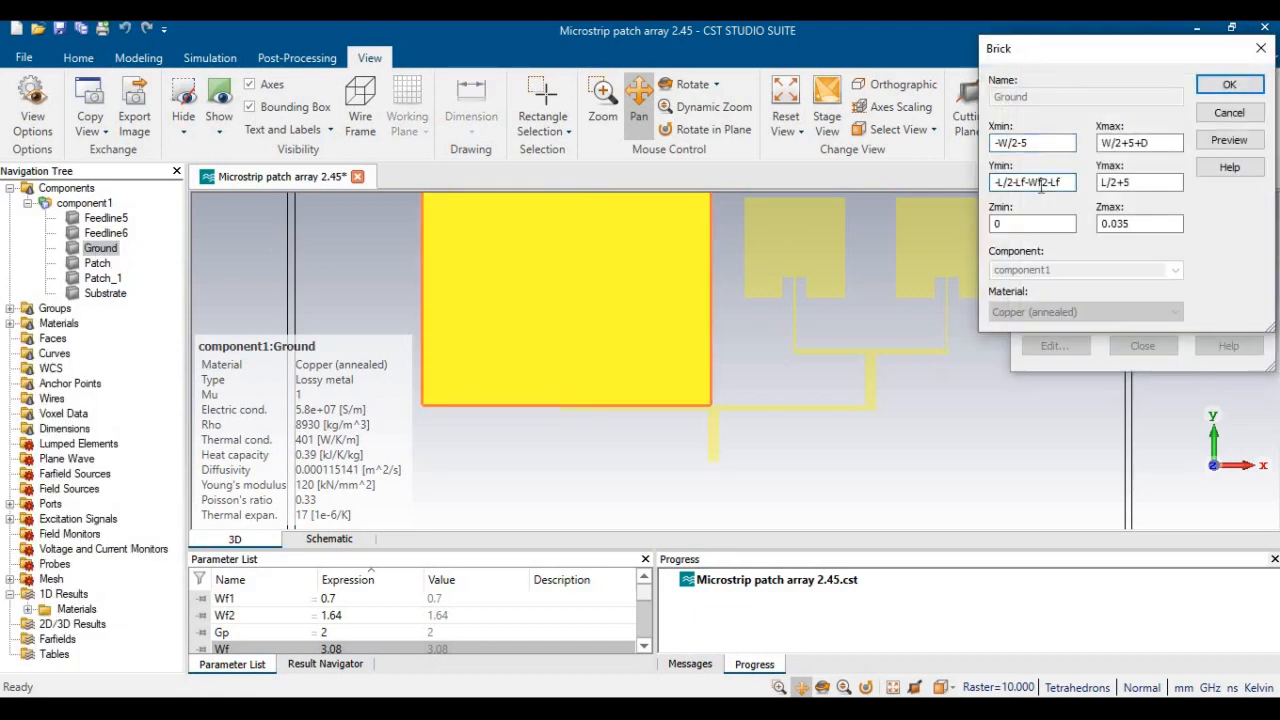
pyautogui.tripleClick(1040, 186)
pyautogui.hotkey('ctrl', 'v')
pyautogui.click(1229, 140)
pyautogui.click(1229, 84)
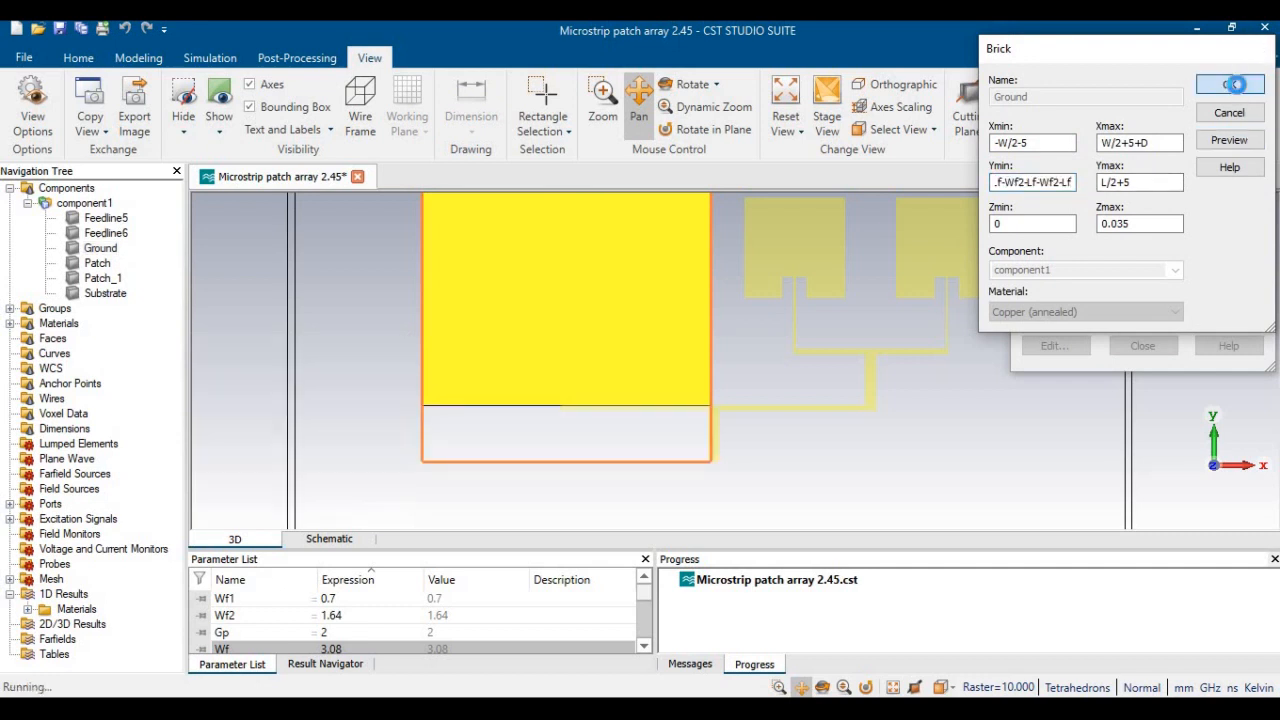
pyautogui.click(1142, 346)
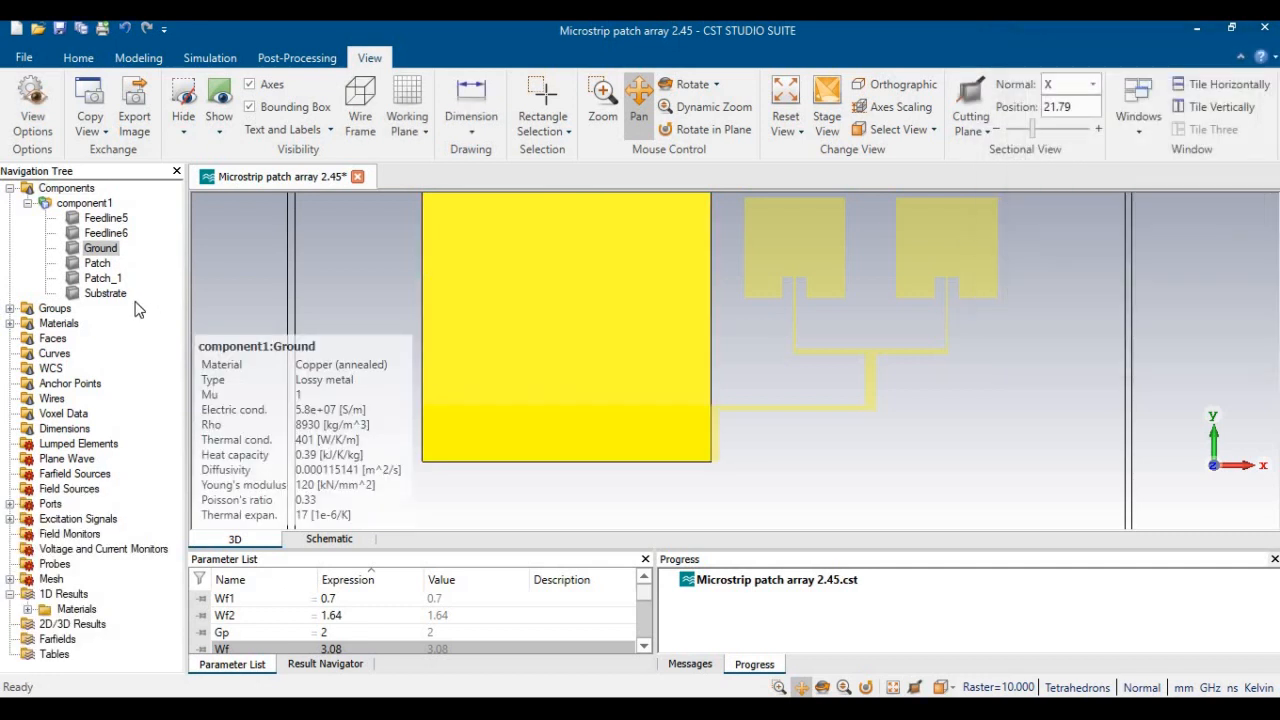
# Replace the Substrate brick's Ymin with the copied -L/2-Lf-Wf2-Lf-Wf2-Lf expression, preview it and apply the change
pyautogui.doubleClick(110, 295)
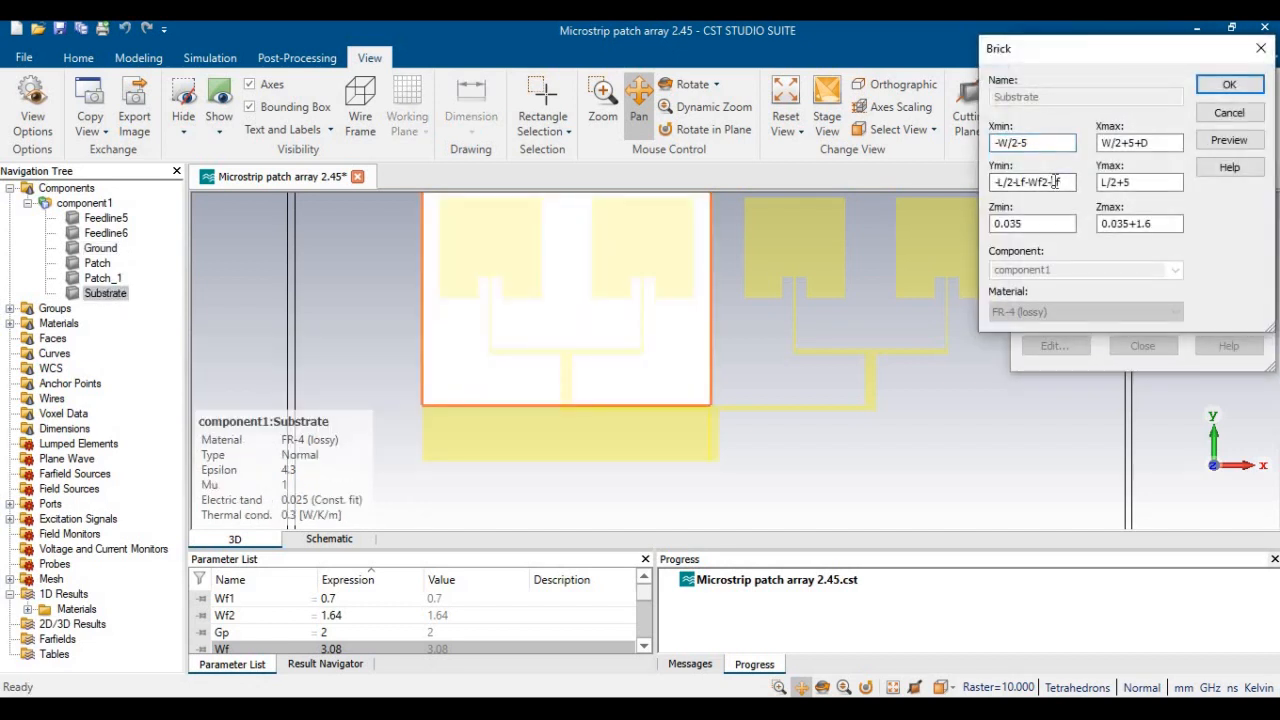
pyautogui.doubleClick(1055, 182)
pyautogui.hotkey('ctrl', 'v')
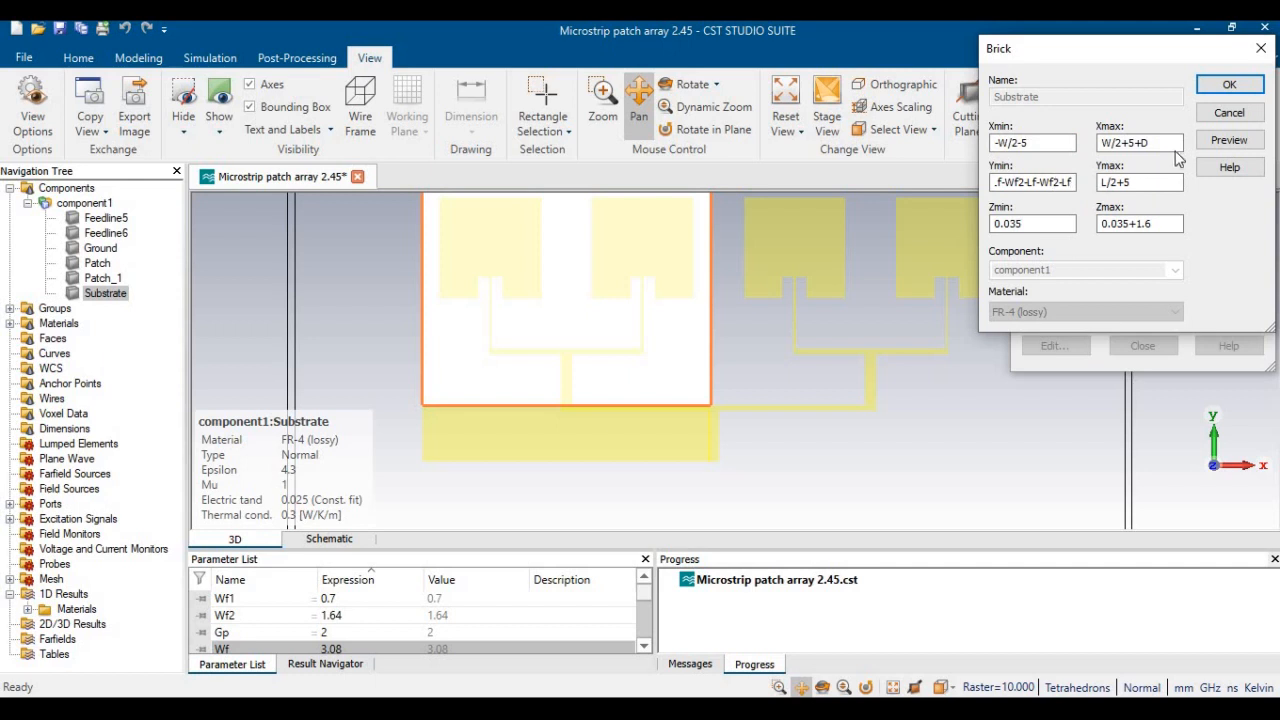
pyautogui.click(1228, 139)
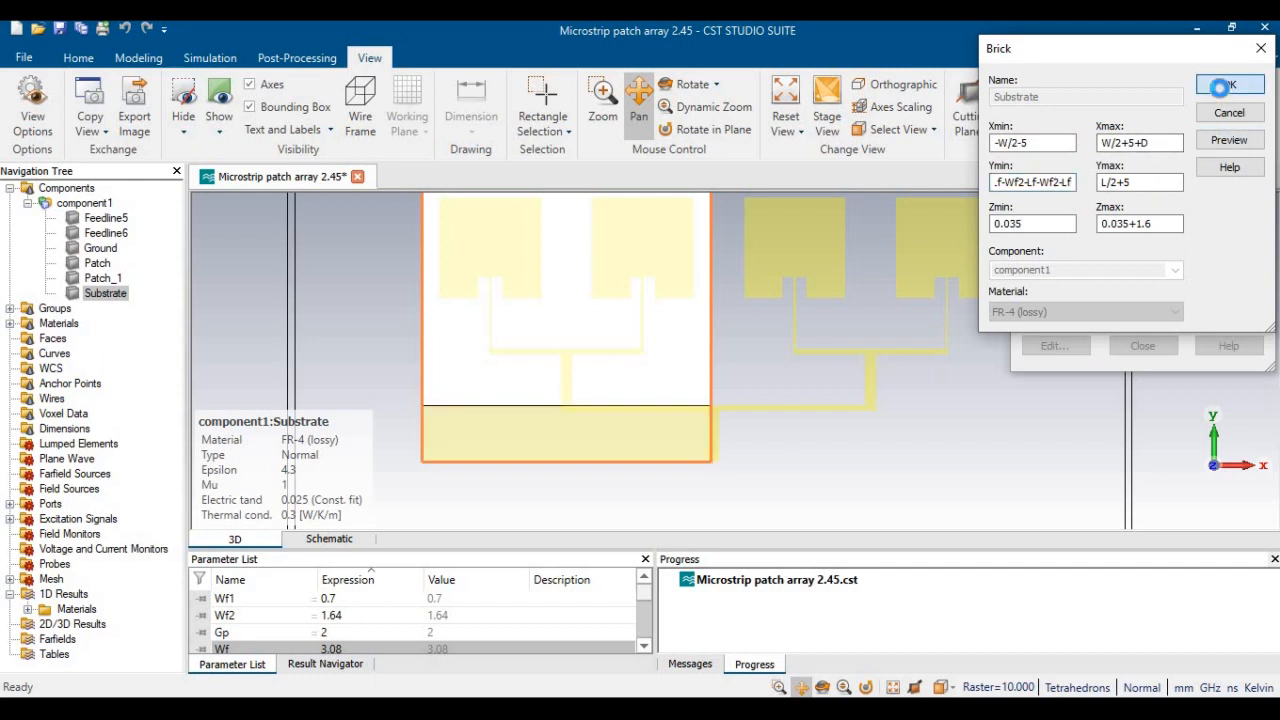
pyautogui.click(1229, 85)
pyautogui.click(1142, 345)
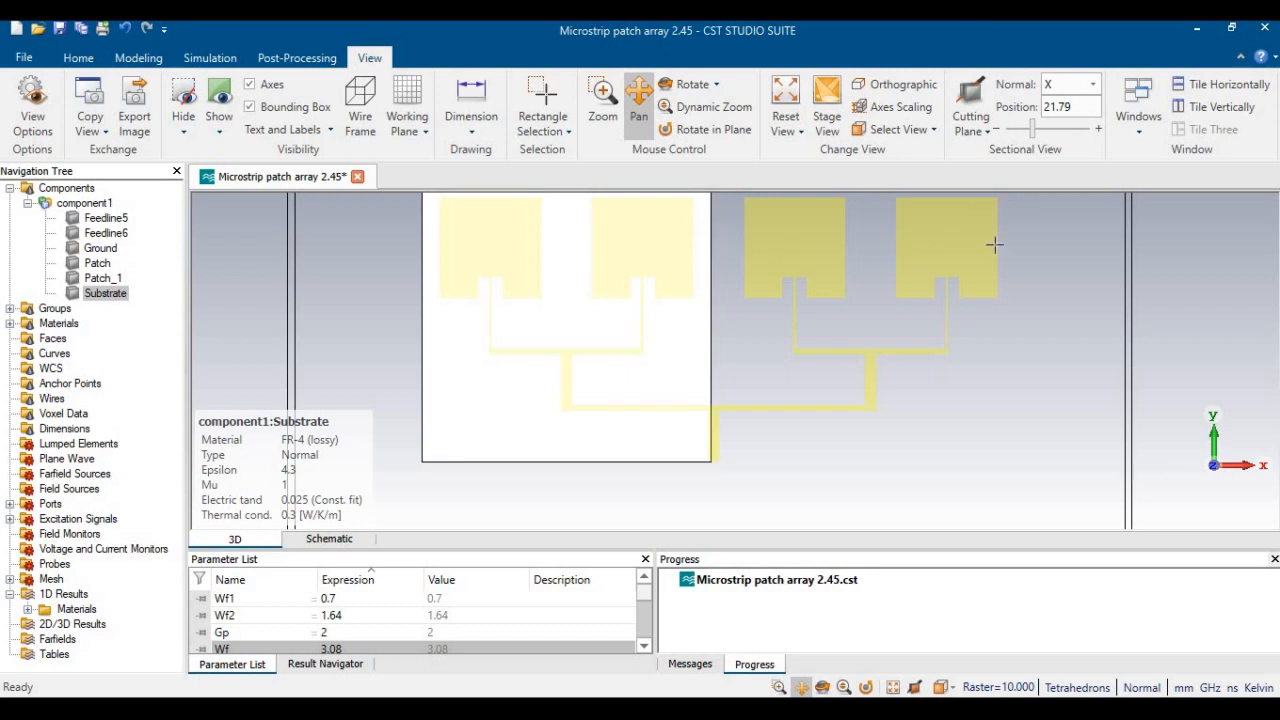
# Reopen the Substrate brick's definition, set Xmax to W/2+D and preview the shape
pyautogui.doubleClick(103, 293)
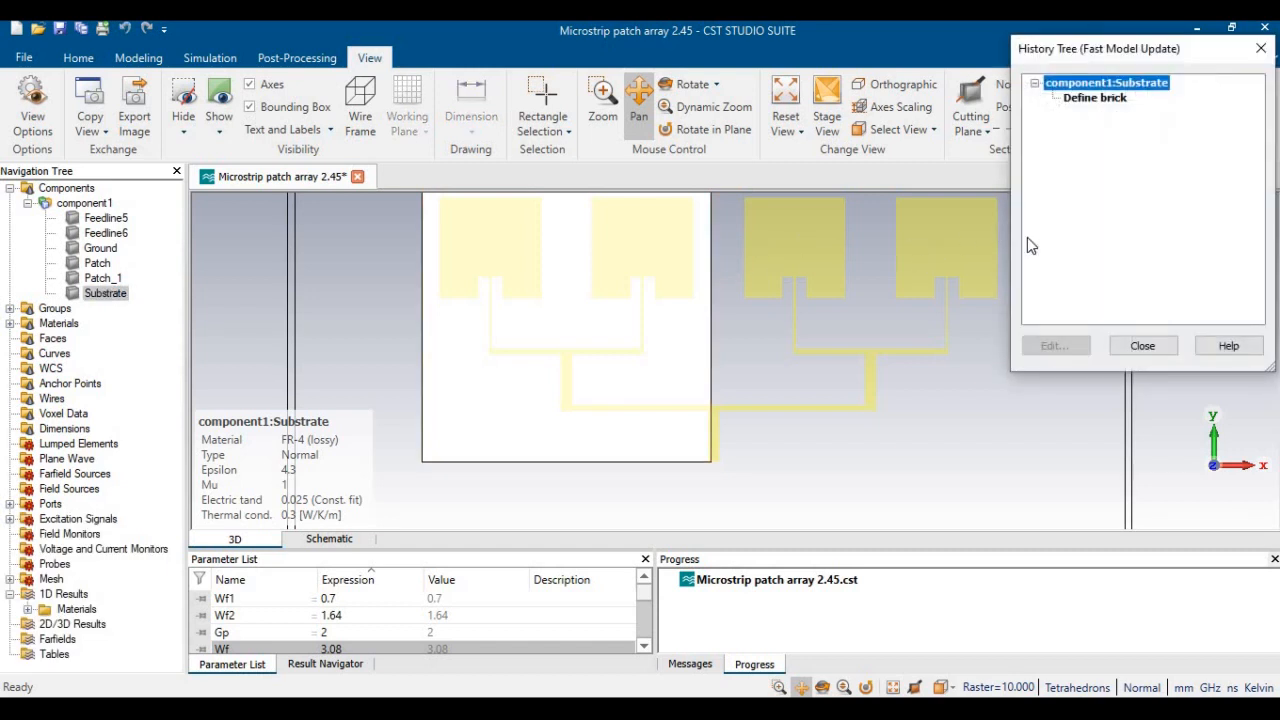
pyautogui.doubleClick(1100, 97)
pyautogui.click(1162, 143)
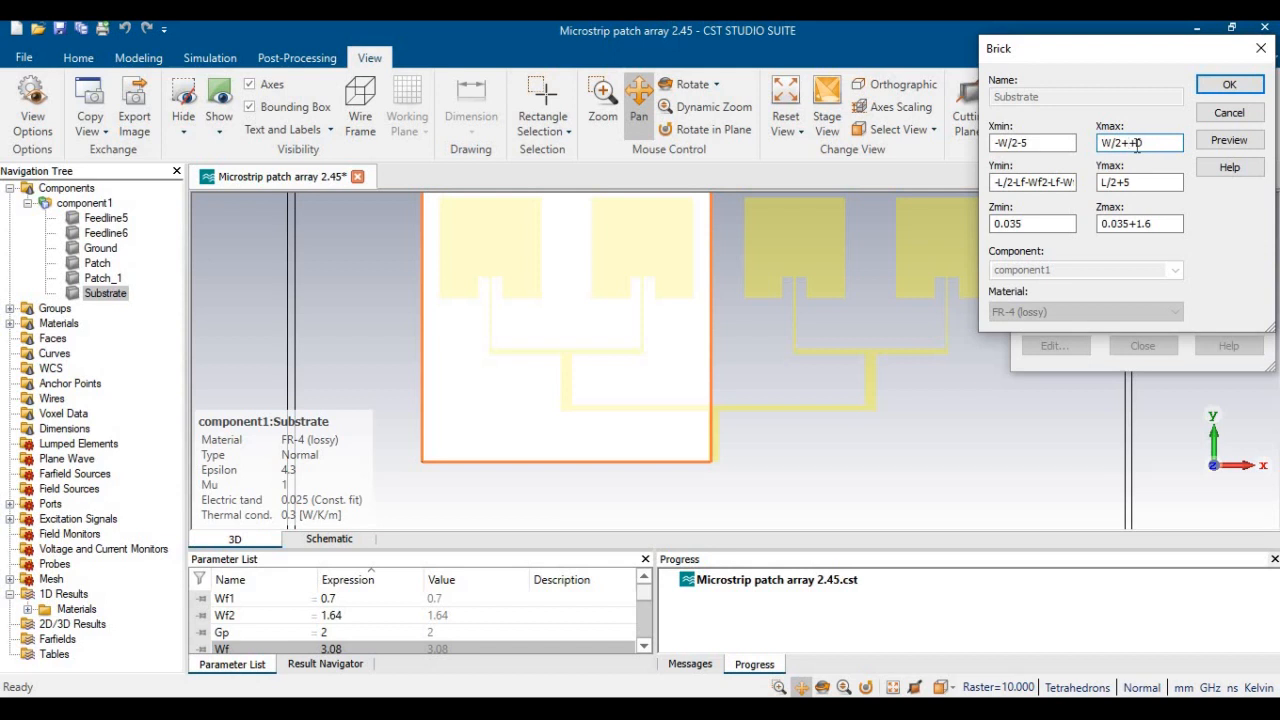
pyautogui.click(1229, 140)
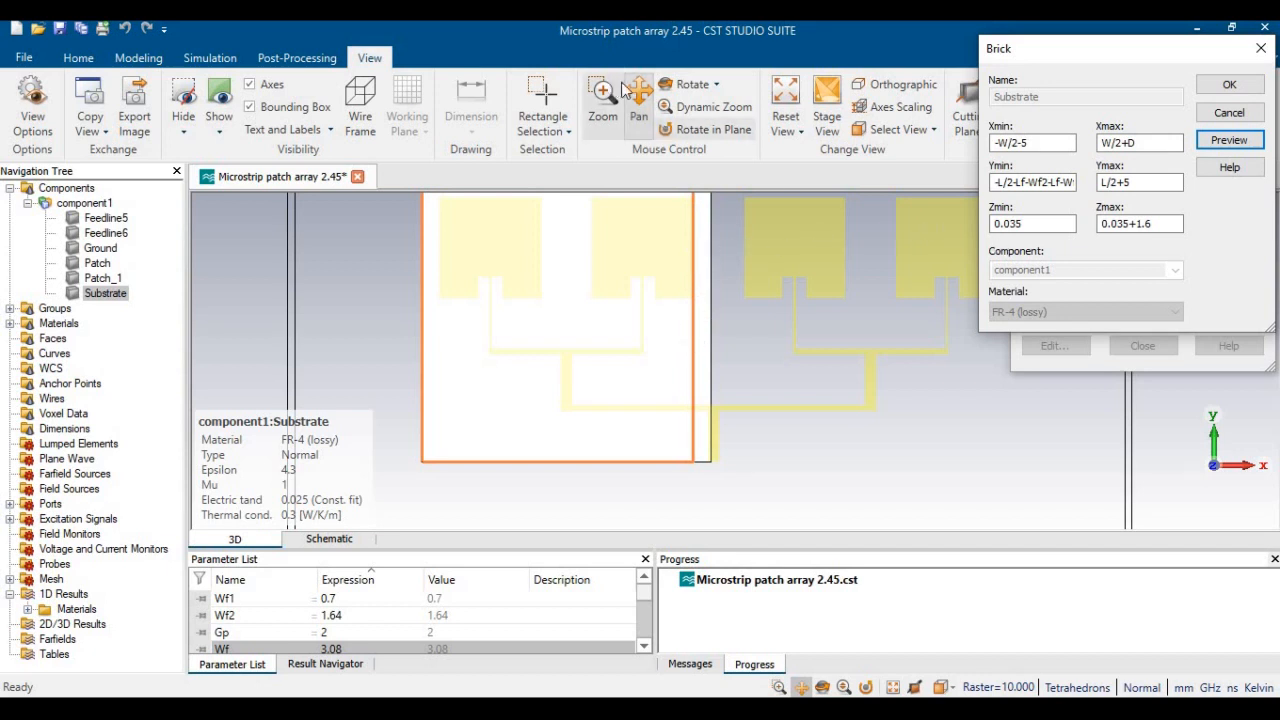
pyautogui.click(646, 93)
pyautogui.moveTo(729, 289); pyautogui.dragTo(651, 289)
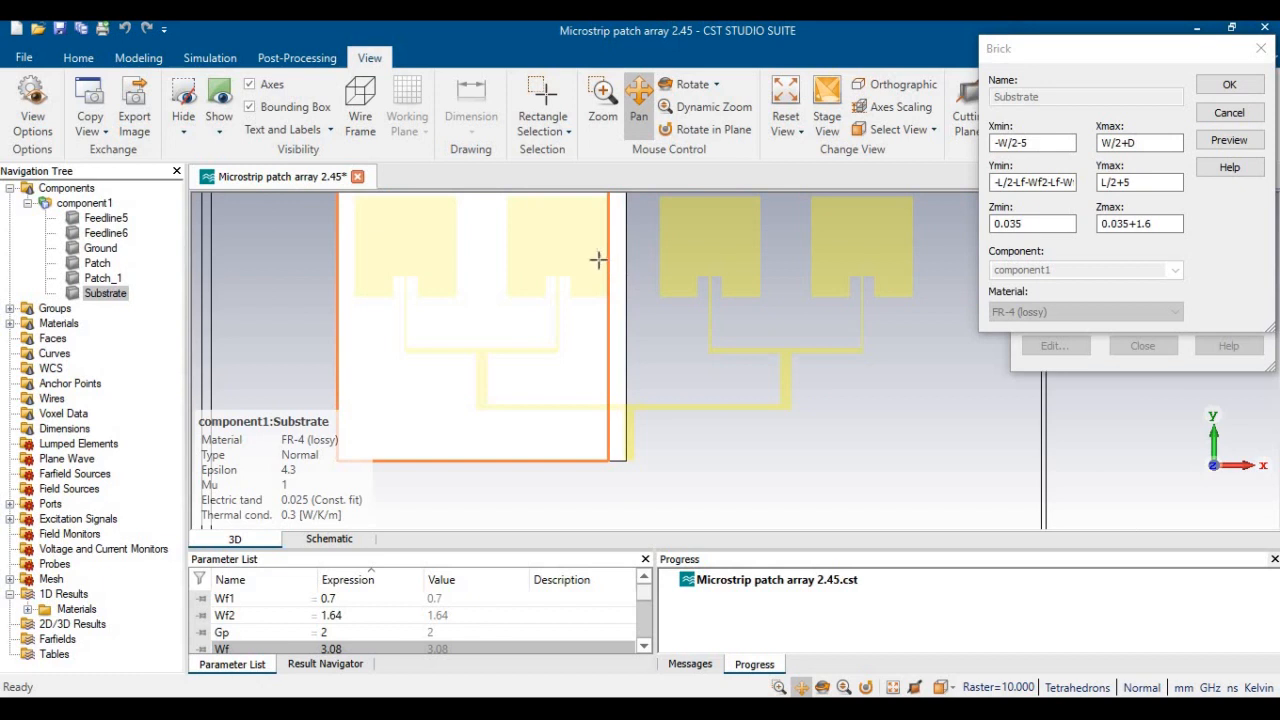
# Extend the Substrate's Xmax to W/2+D+D1 and on to W/2+D+D1+W, previewing each expression
pyautogui.click(1173, 143)
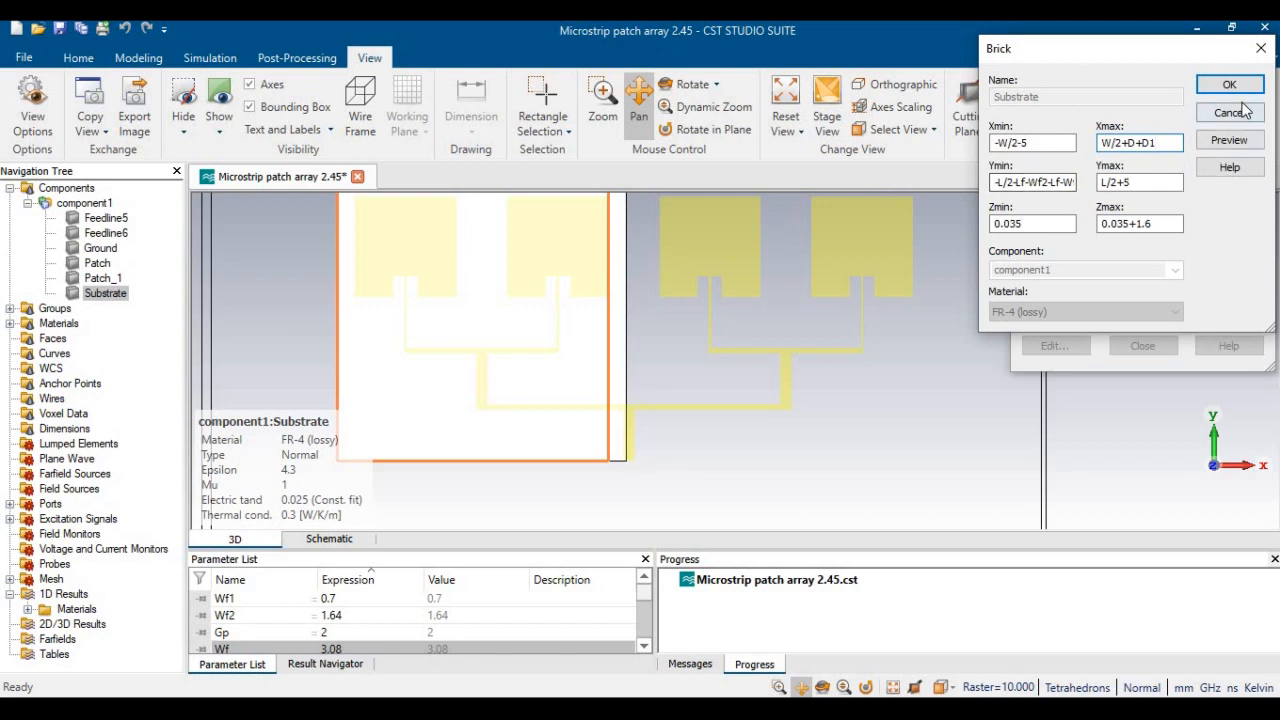
pyautogui.click(1229, 140)
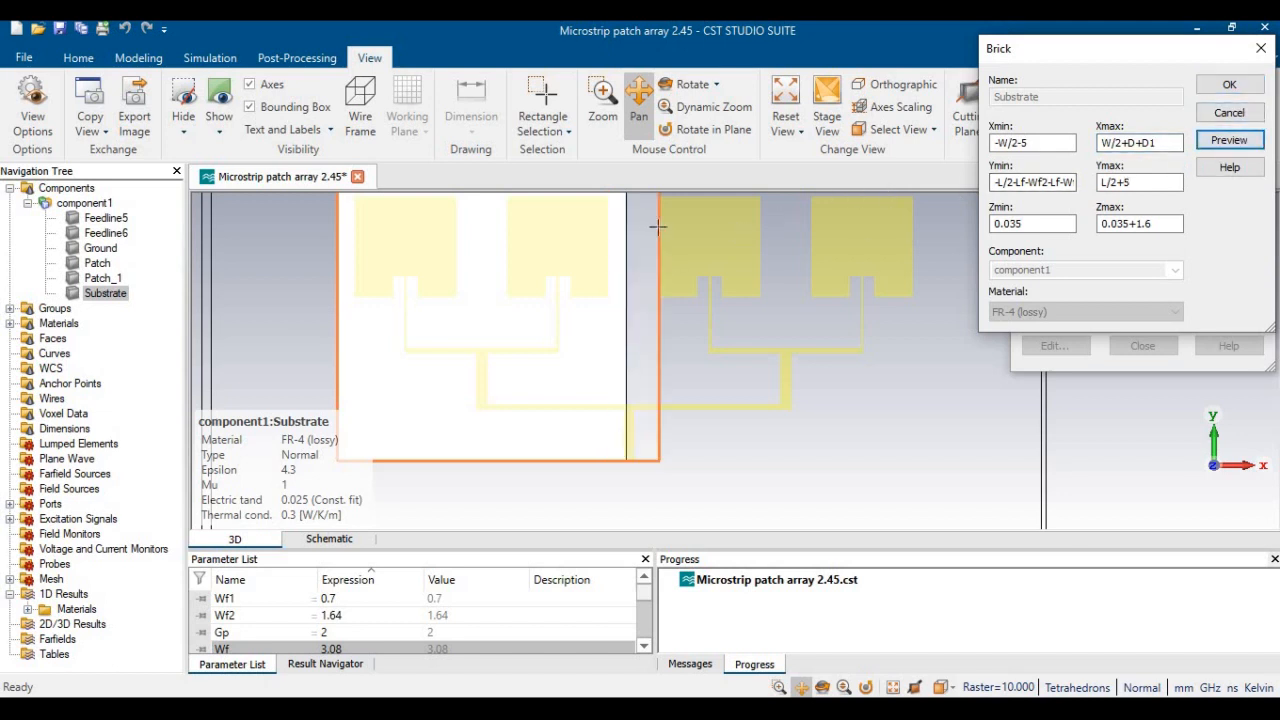
pyautogui.click(1172, 143)
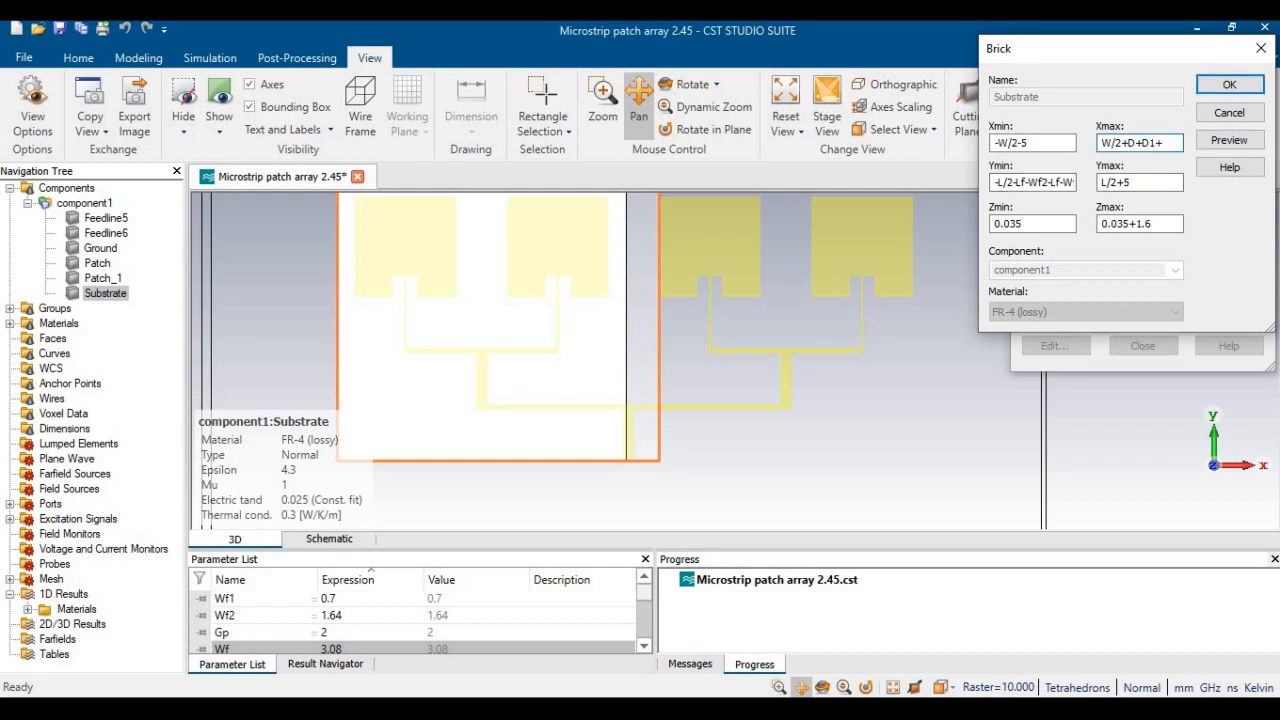
pyautogui.click(1245, 142)
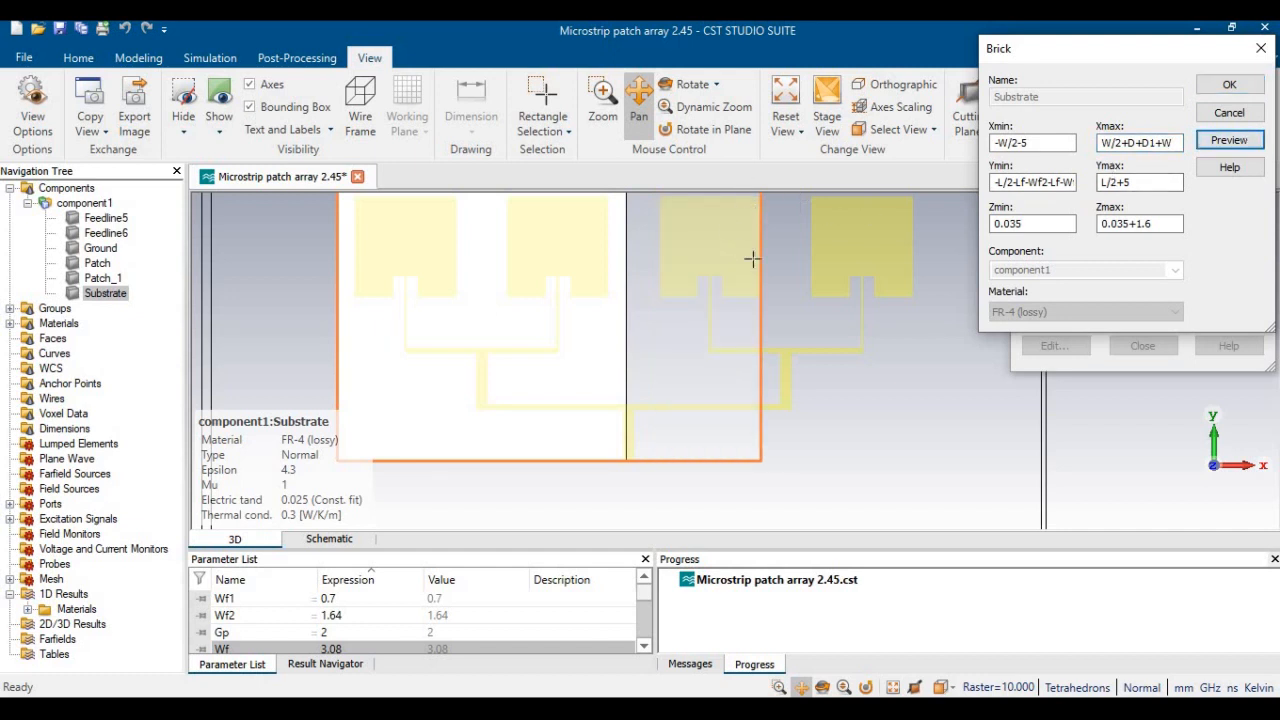
# Append +D1 and +W to the Substrate's Xmax, giving W/2+D+D1+W+D1+W, and preview after each addition
pyautogui.click(1172, 143)
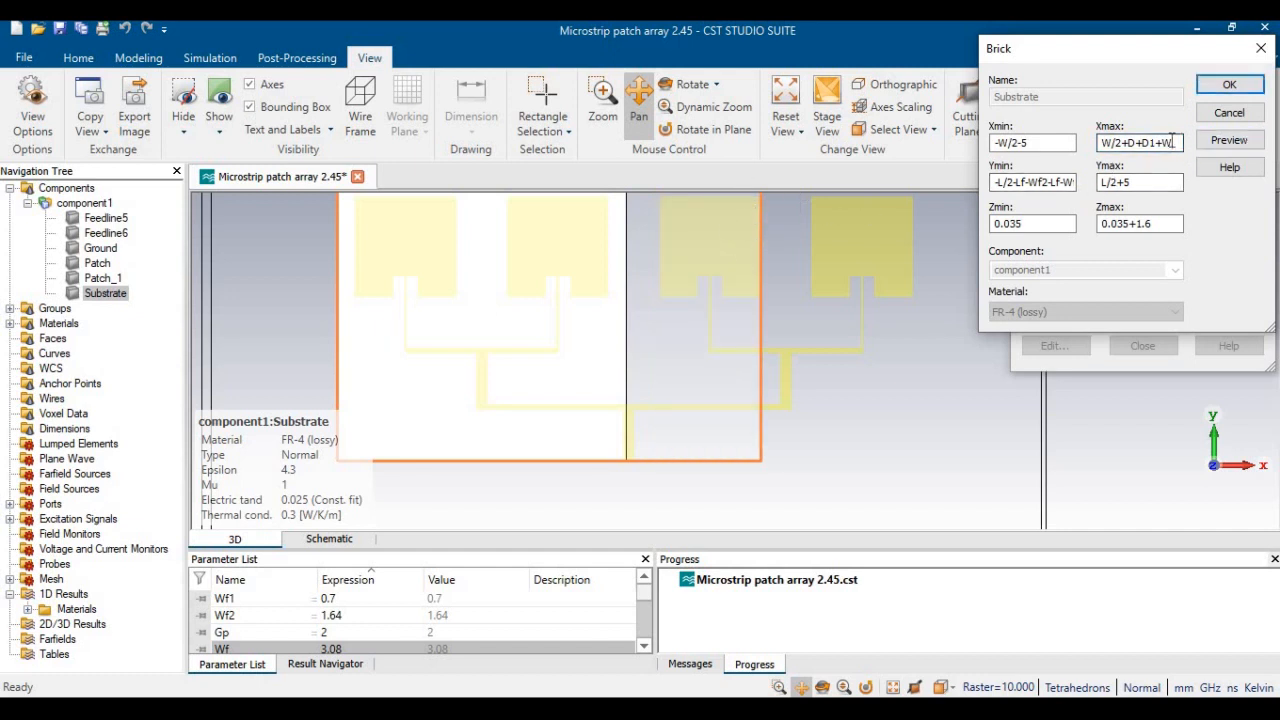
pyautogui.write('+')
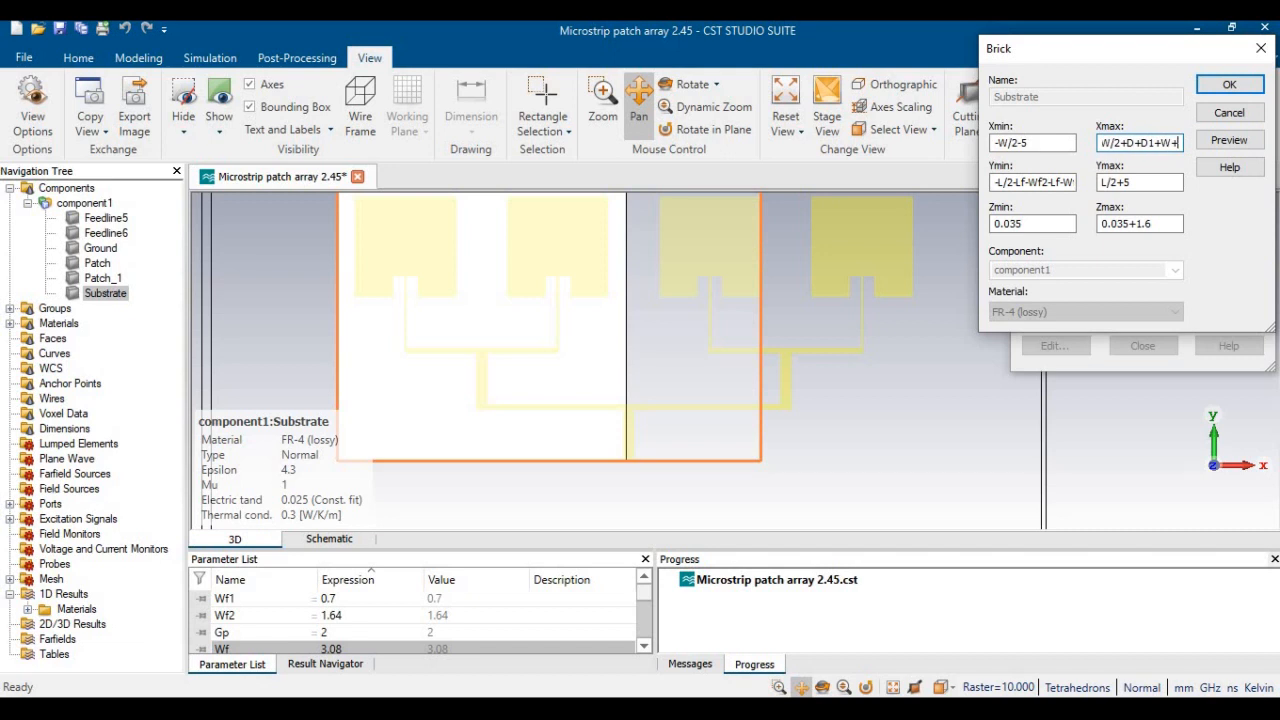
pyautogui.write('D1')
pyautogui.click(1230, 141)
pyautogui.click(1179, 143)
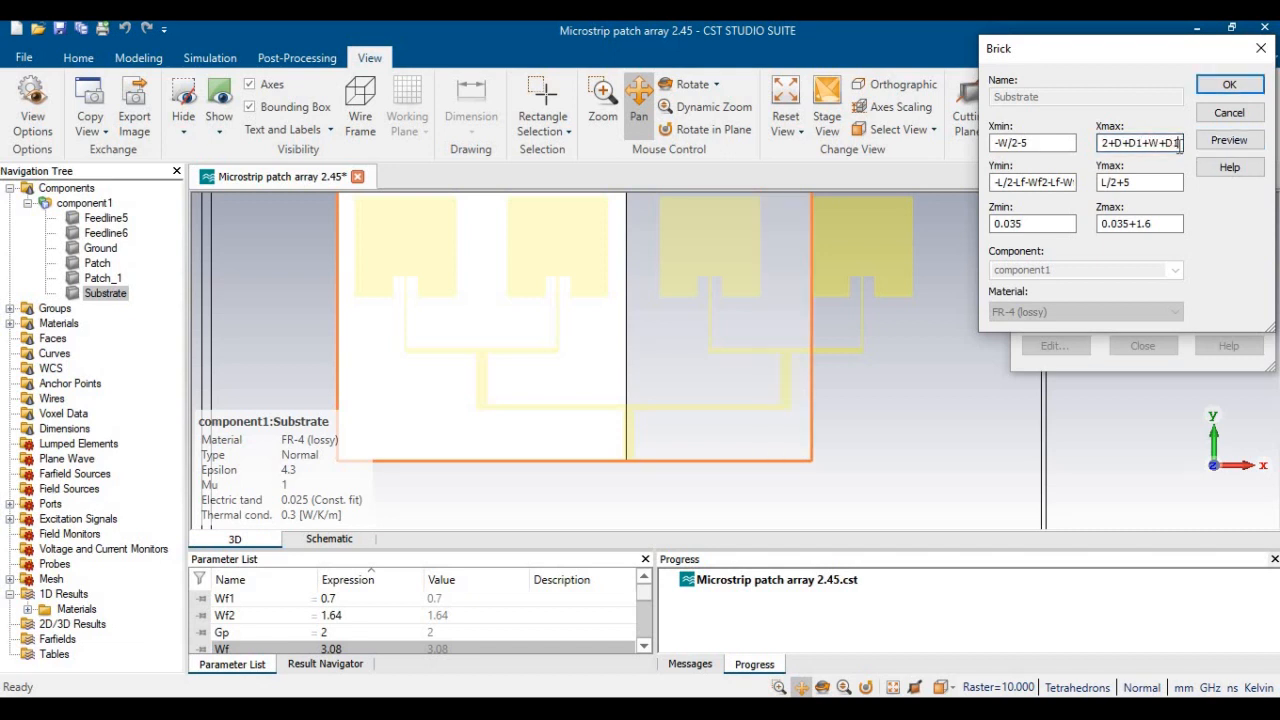
pyautogui.write('+W')
pyautogui.click(1238, 143)
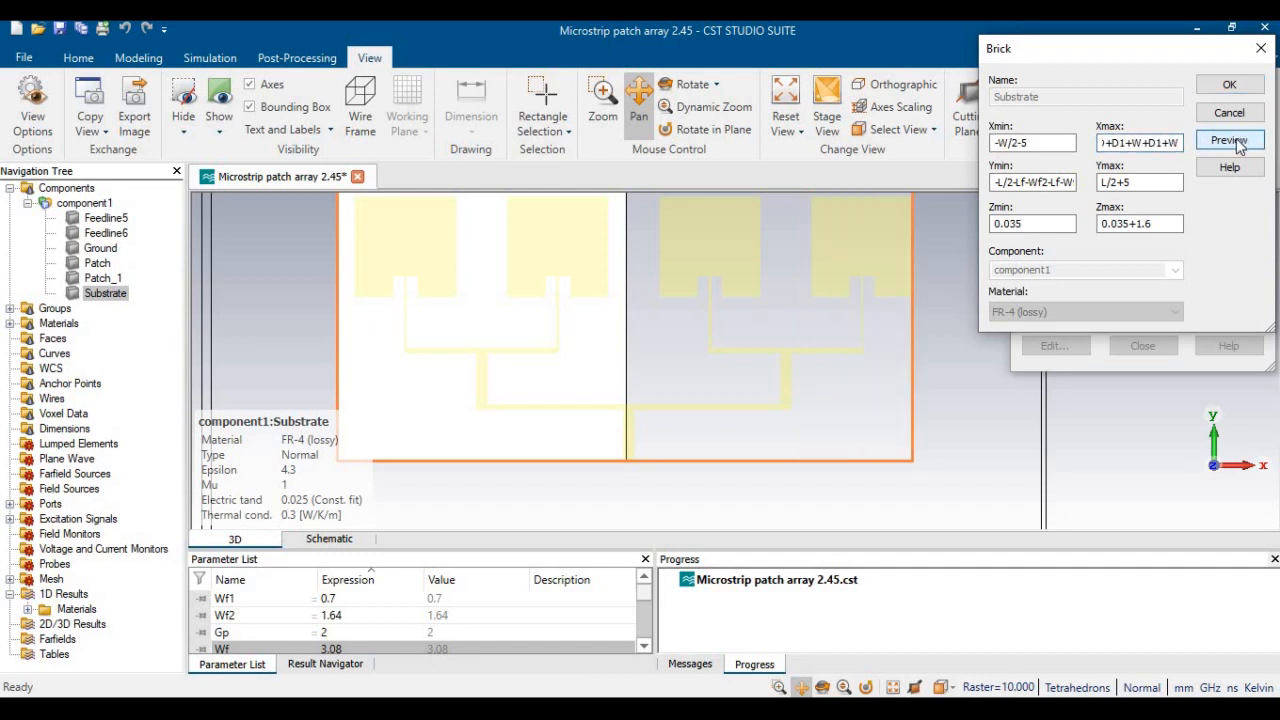
# Append a +5 margin to the Substrate's Xmax, preview it, copy the full expression and apply the change
pyautogui.click(1181, 145)
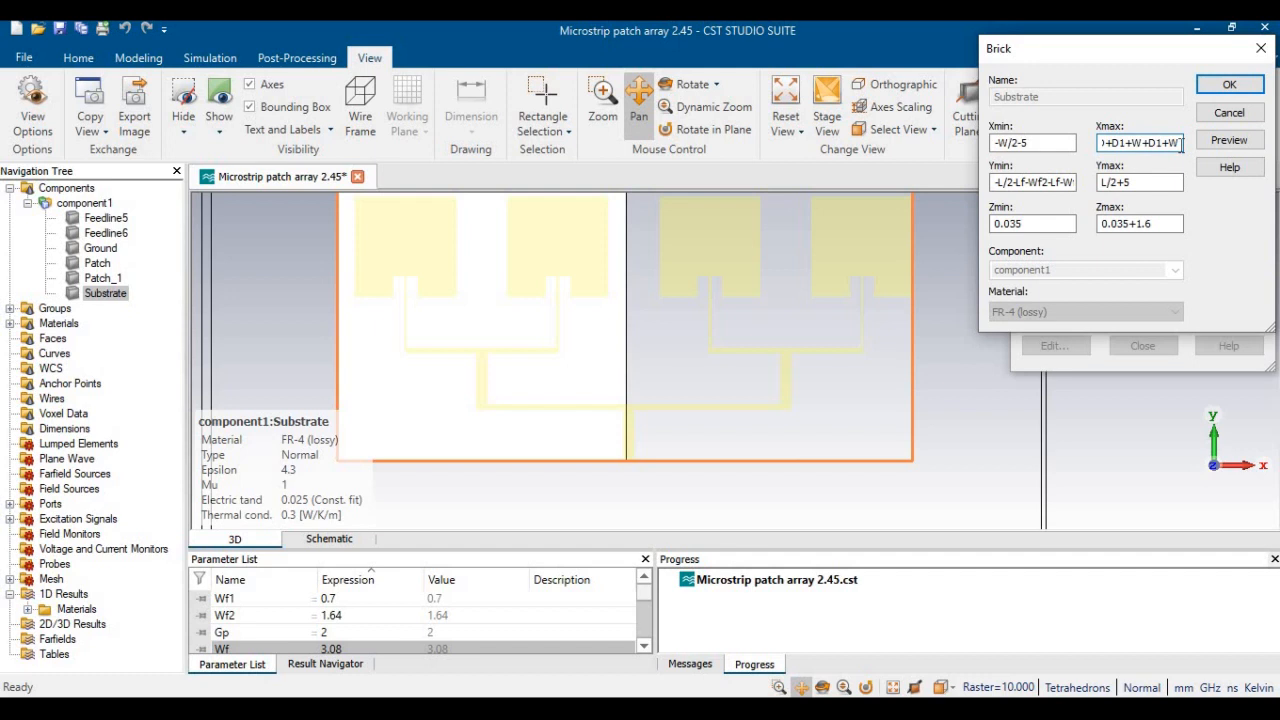
pyautogui.write('+5')
pyautogui.click(1230, 141)
pyautogui.click(1164, 143)
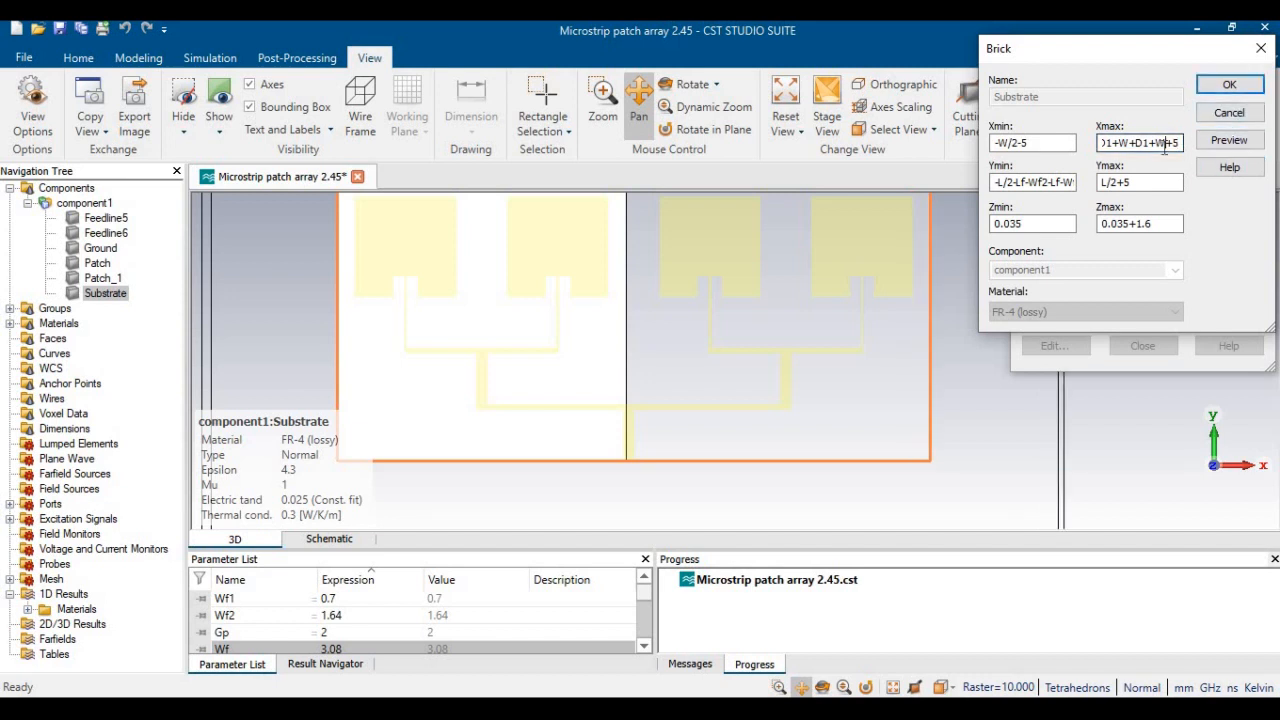
pyautogui.doubleClick(1164, 146)
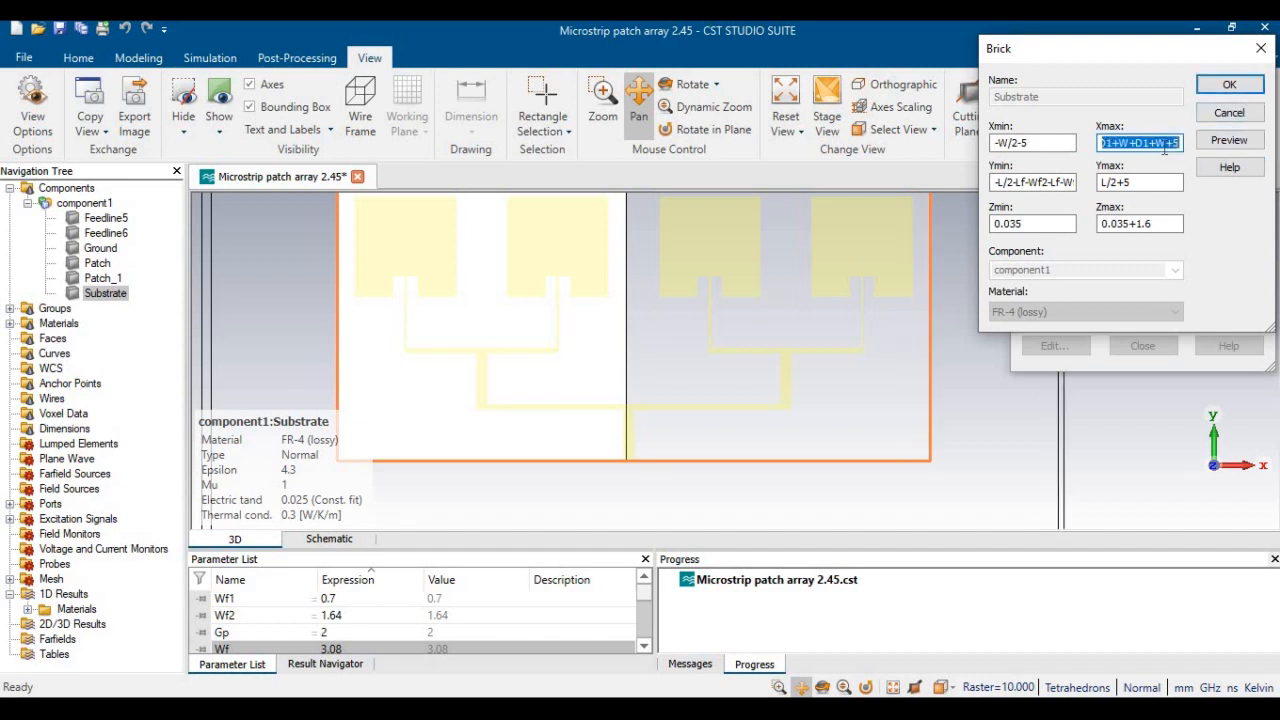
pyautogui.click(1229, 85)
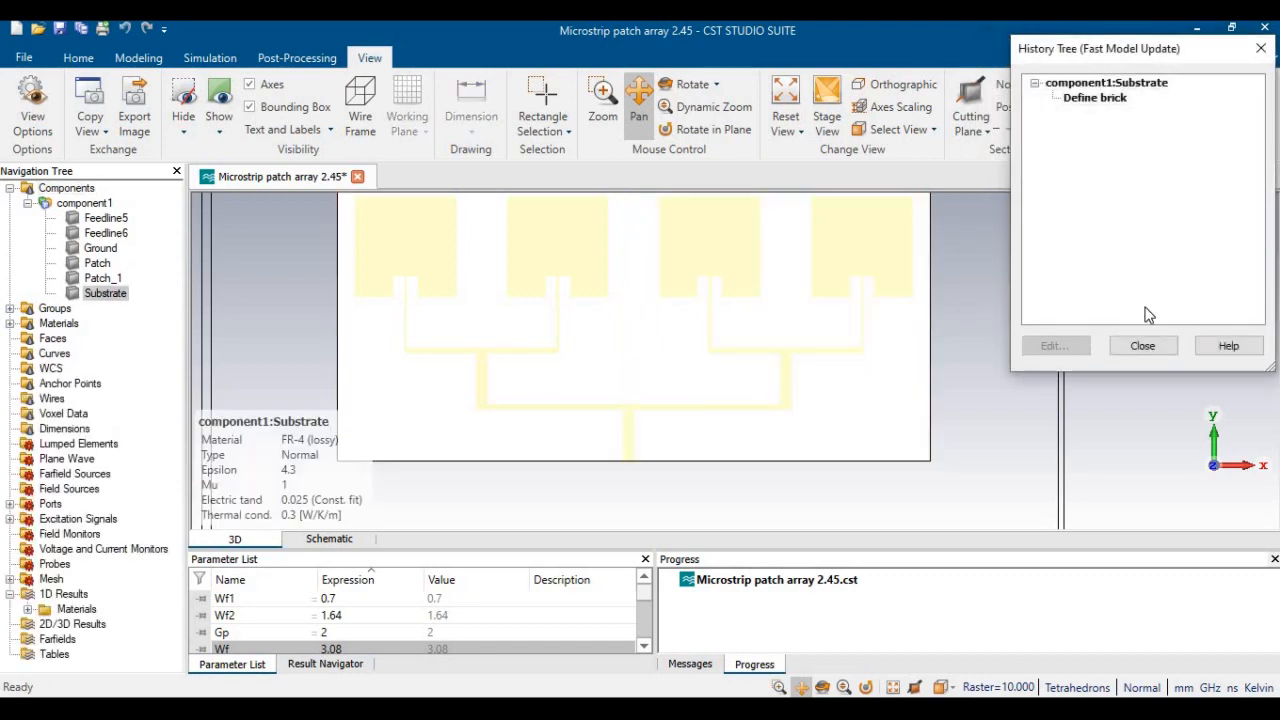
pyautogui.click(1140, 345)
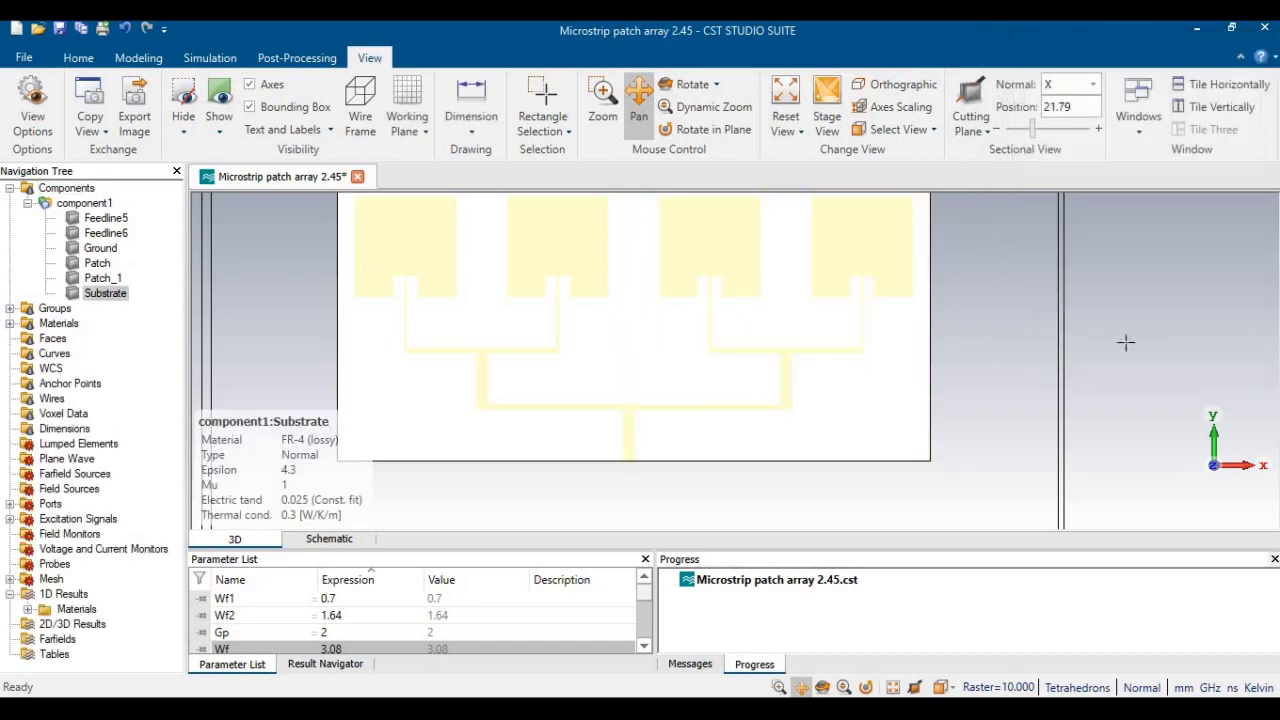
# Replace the Ground brick's Xmax with the copied W/2+D+D1+W+D1+W+5 expression, apply it and show the whole component
pyautogui.doubleClick(104, 250)
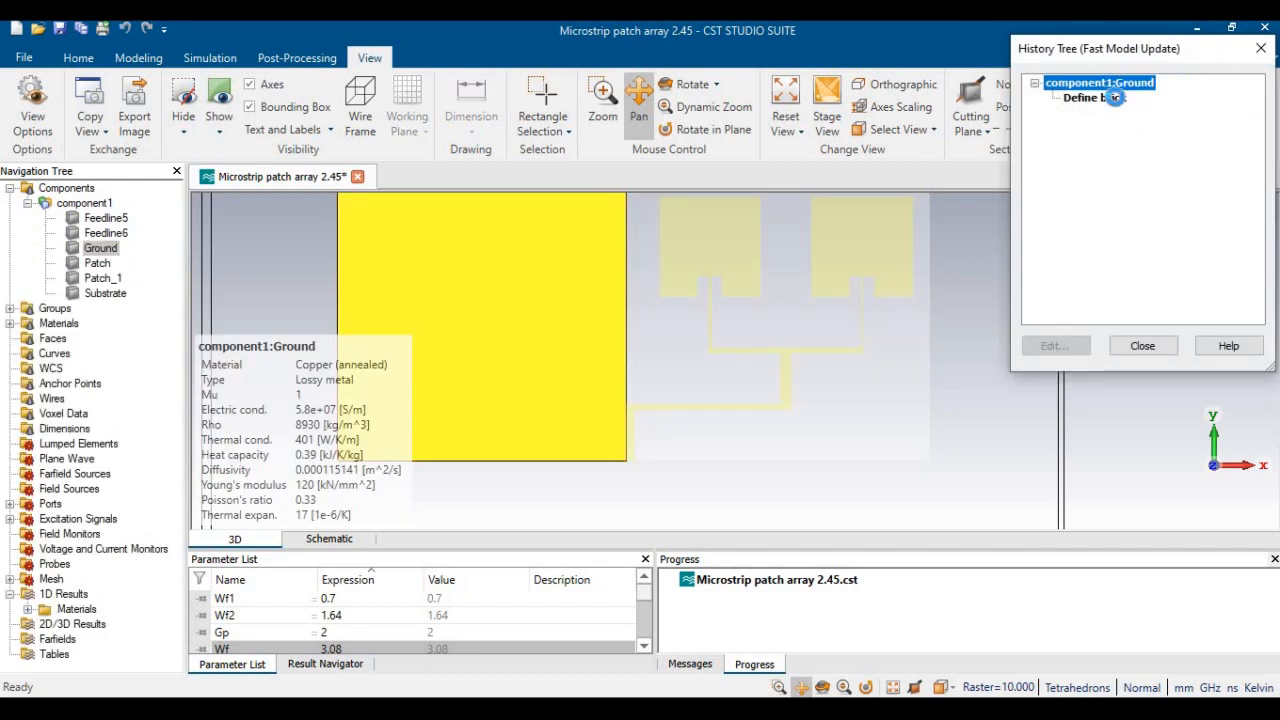
pyautogui.doubleClick(1114, 97)
pyautogui.press('Tab')
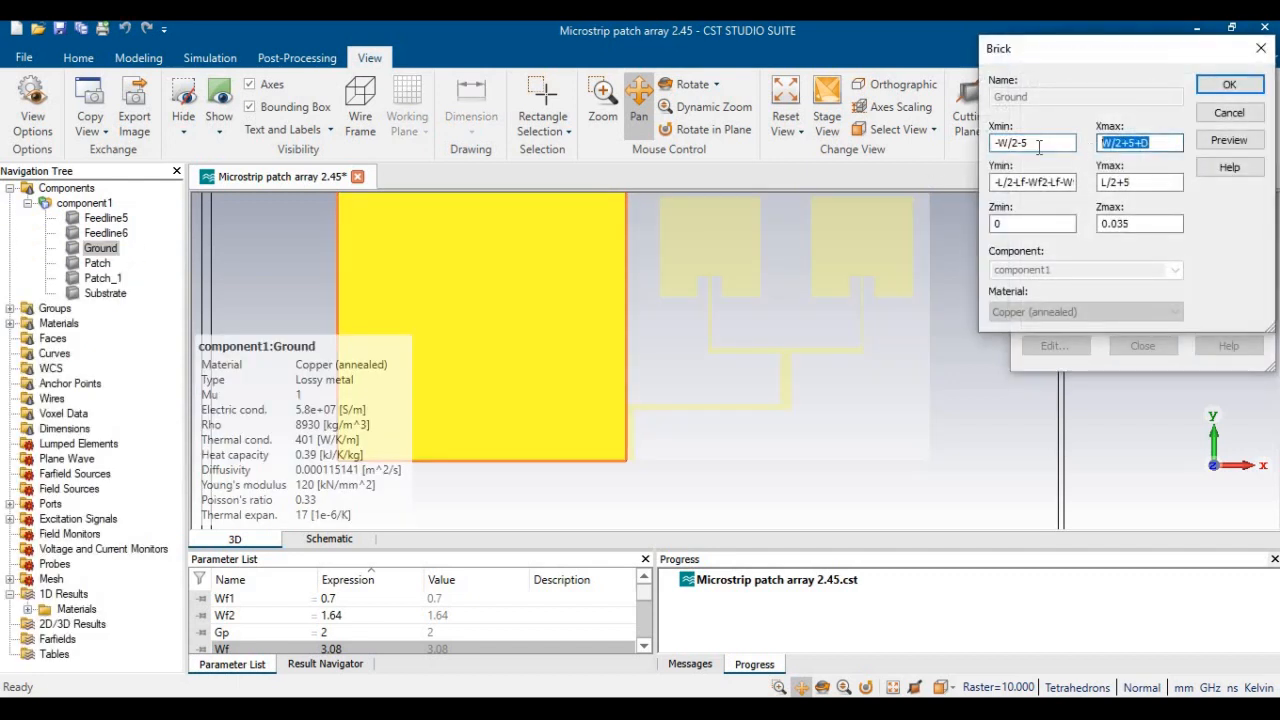
pyautogui.hotkey('ctrl', 'v')
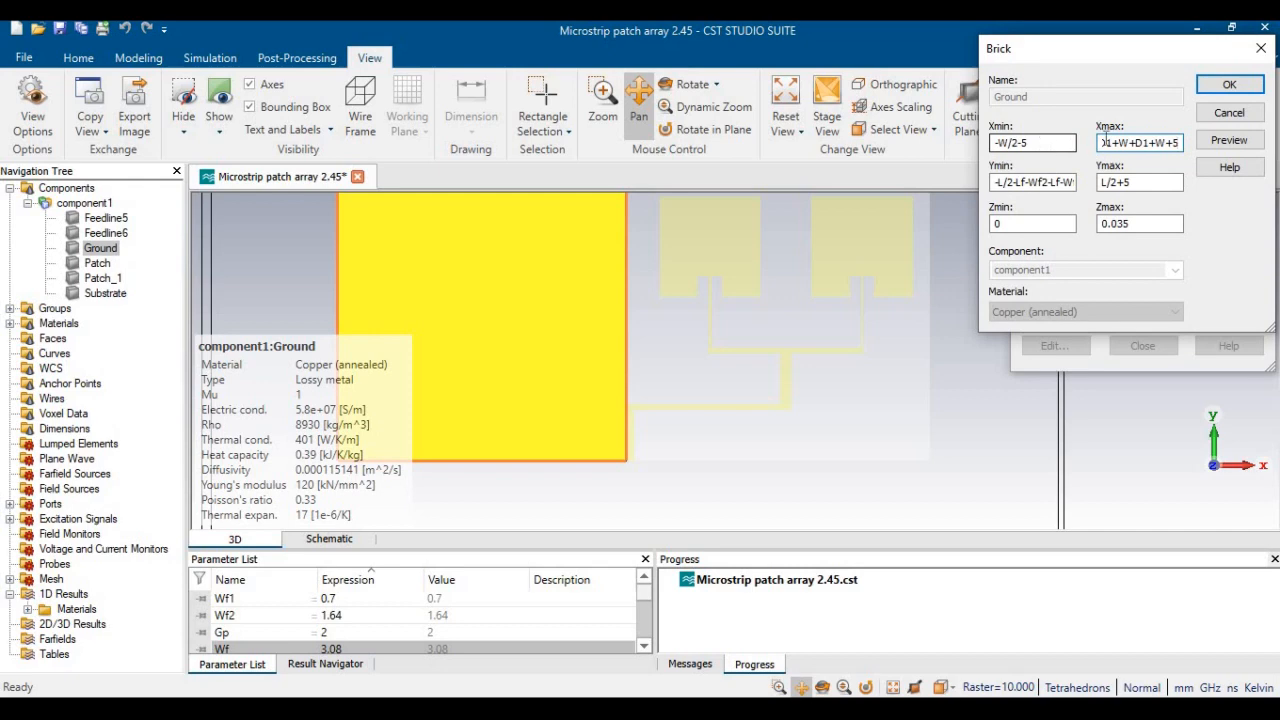
pyautogui.click(1229, 140)
pyautogui.click(1240, 86)
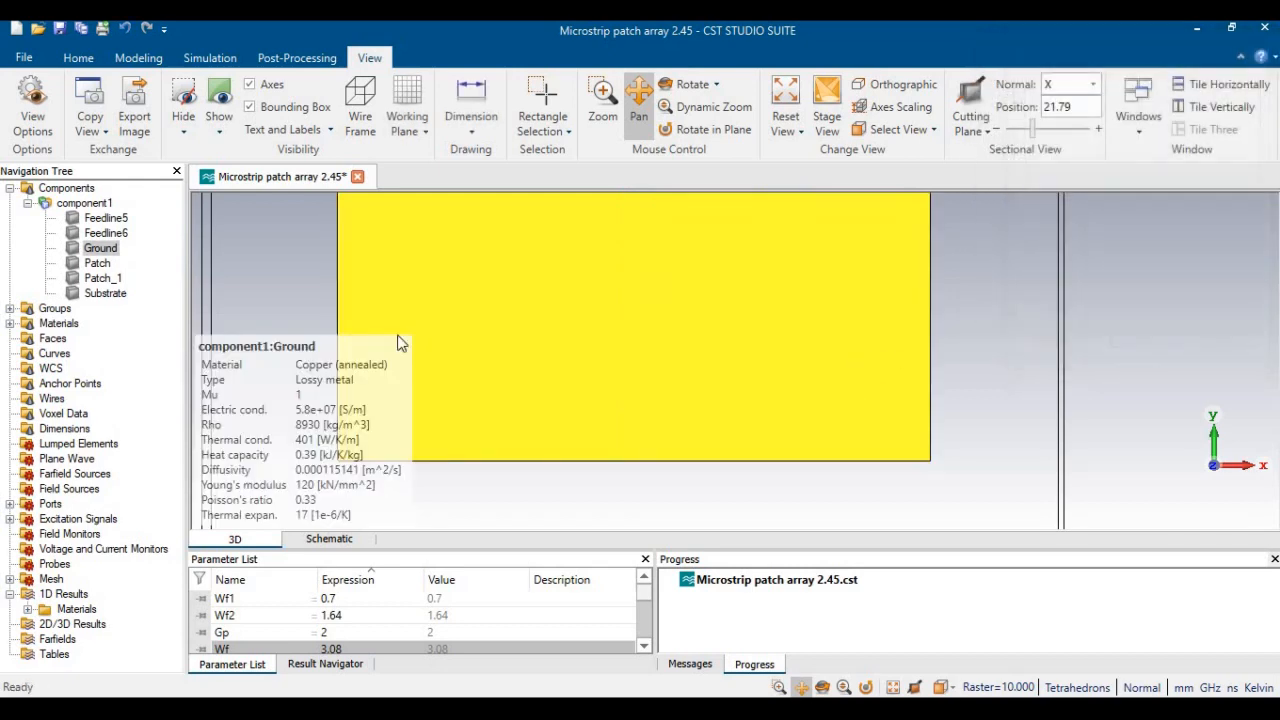
pyautogui.click(80, 203)
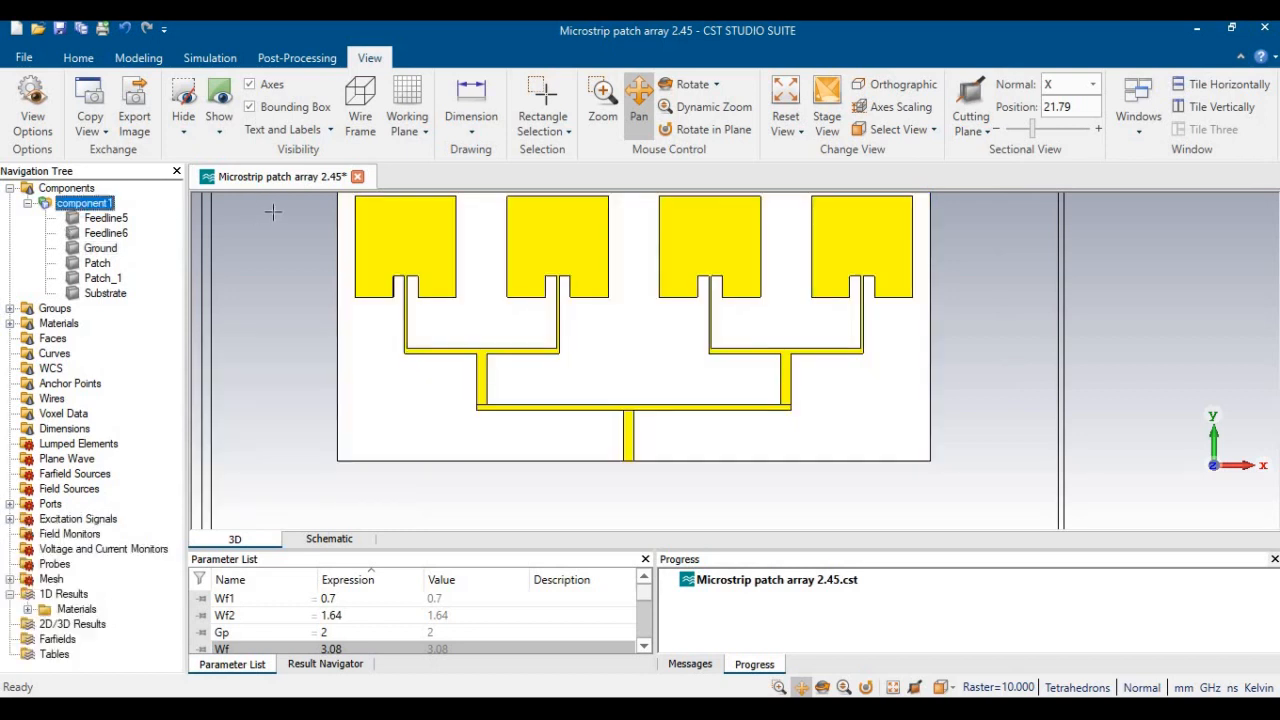
# Unite Patch, Patch_1, Feedline5 and Feedline6 into a single solid with a Boolean Add
pyautogui.click(104, 264)
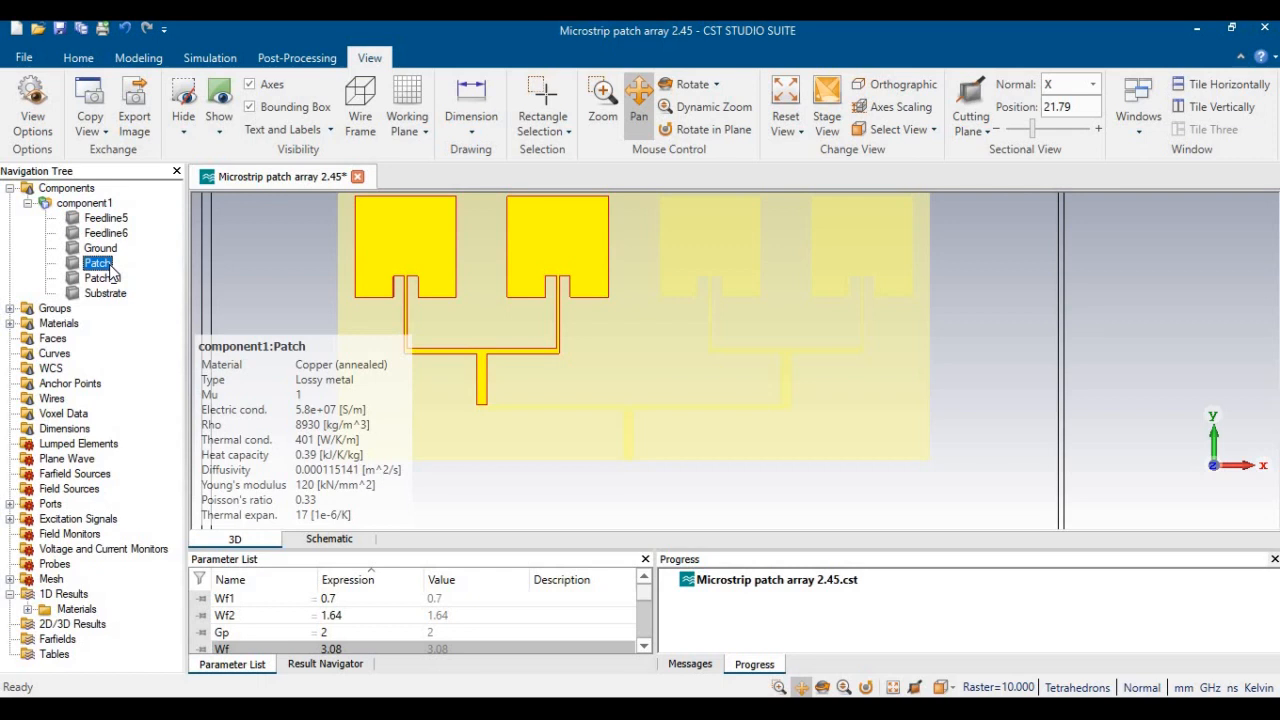
pyautogui.keyDown('ctrl'); pyautogui.click(102, 278); pyautogui.keyUp('ctrl')
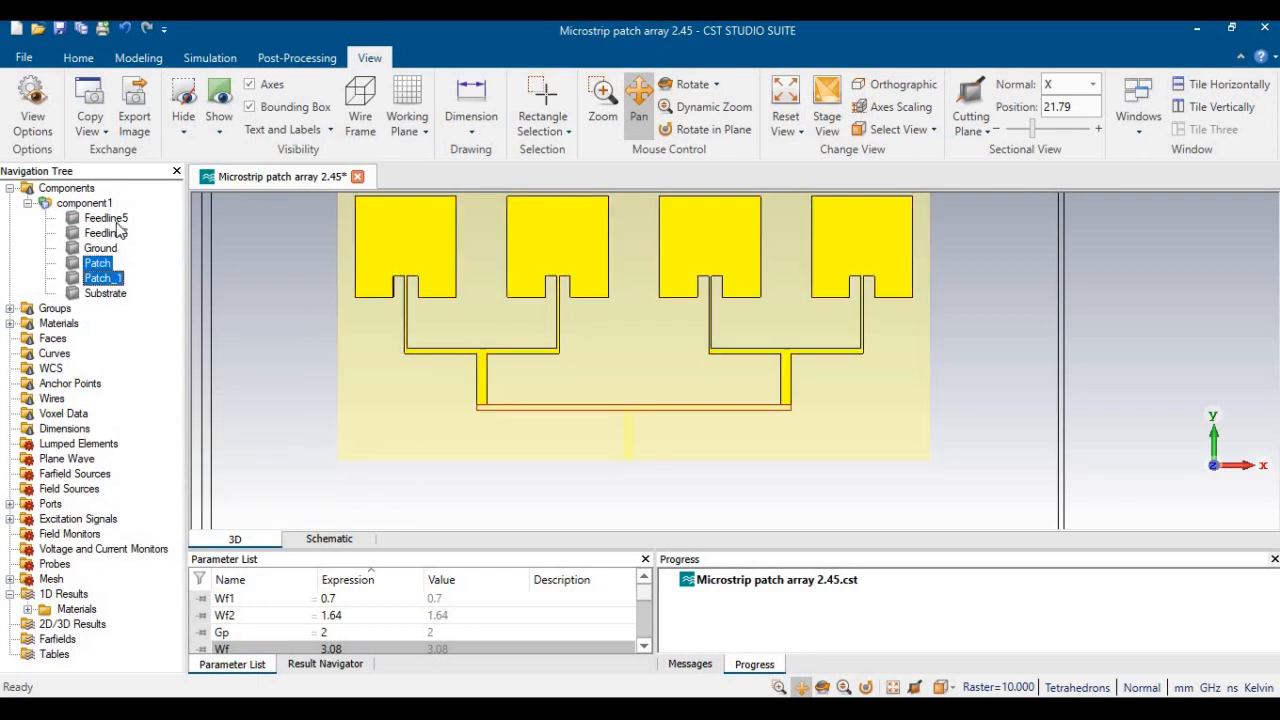
pyautogui.keyDown('ctrl'); pyautogui.click(106, 218); pyautogui.keyUp('ctrl')
pyautogui.keyDown('ctrl'); pyautogui.click(110, 233); pyautogui.keyUp('ctrl')
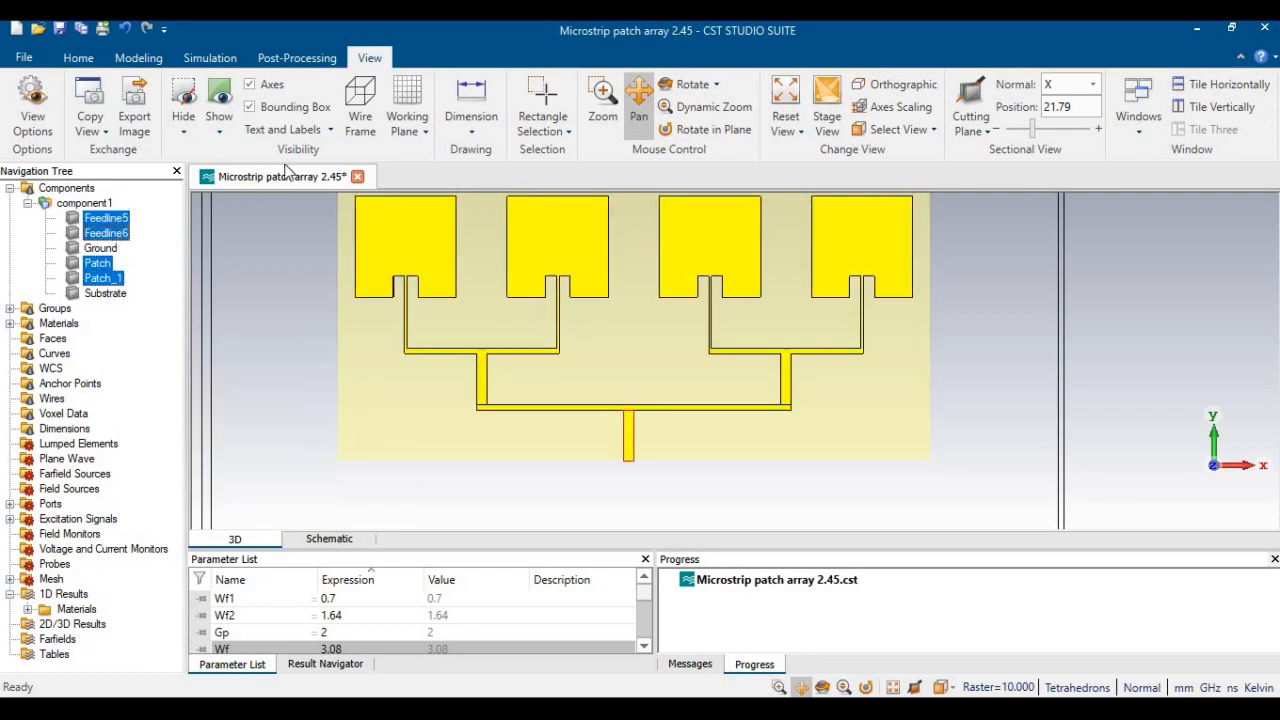
pyautogui.click(136, 58)
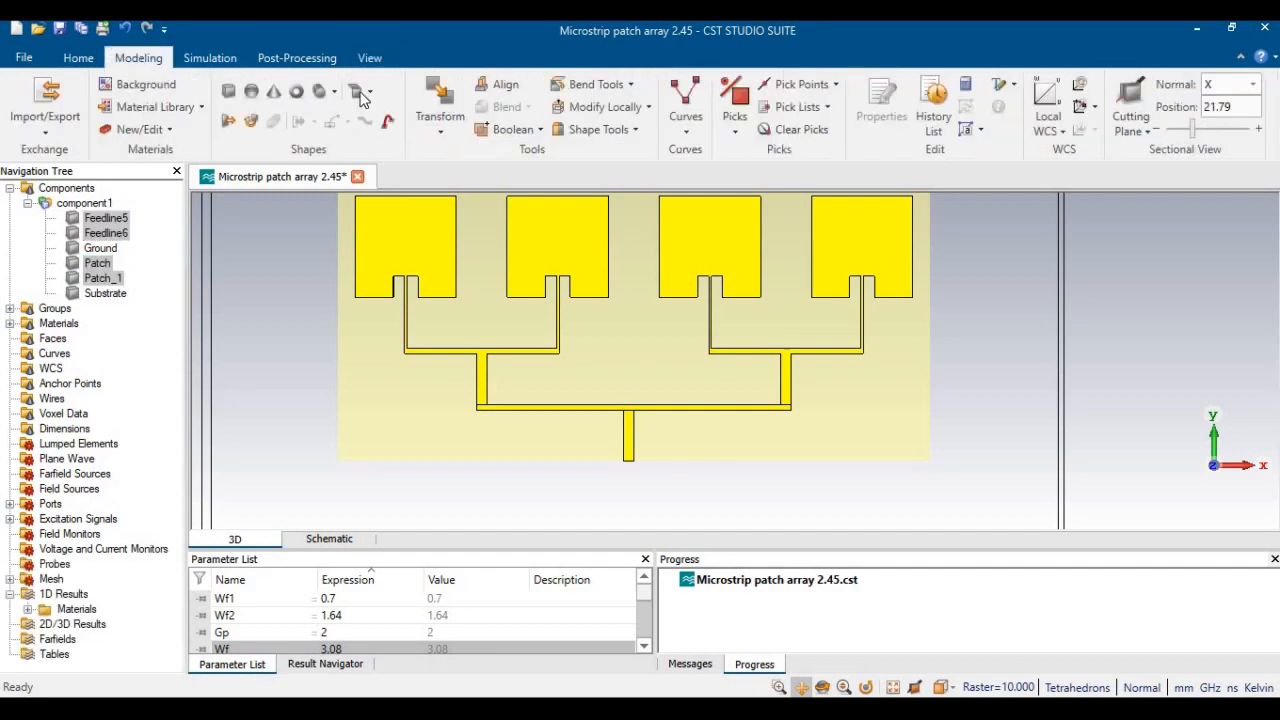
pyautogui.click(541, 130)
pyautogui.click(534, 174)
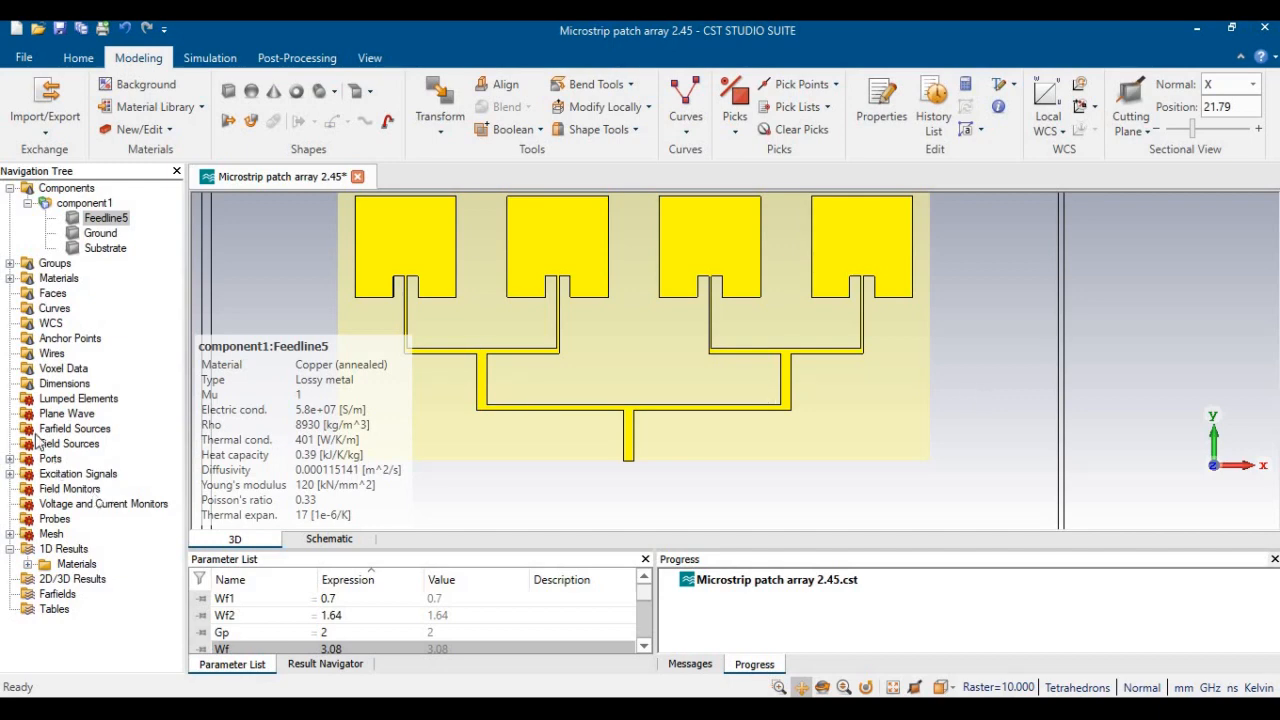
# Delete the existing port1 from the Ports
pyautogui.click(9, 459)
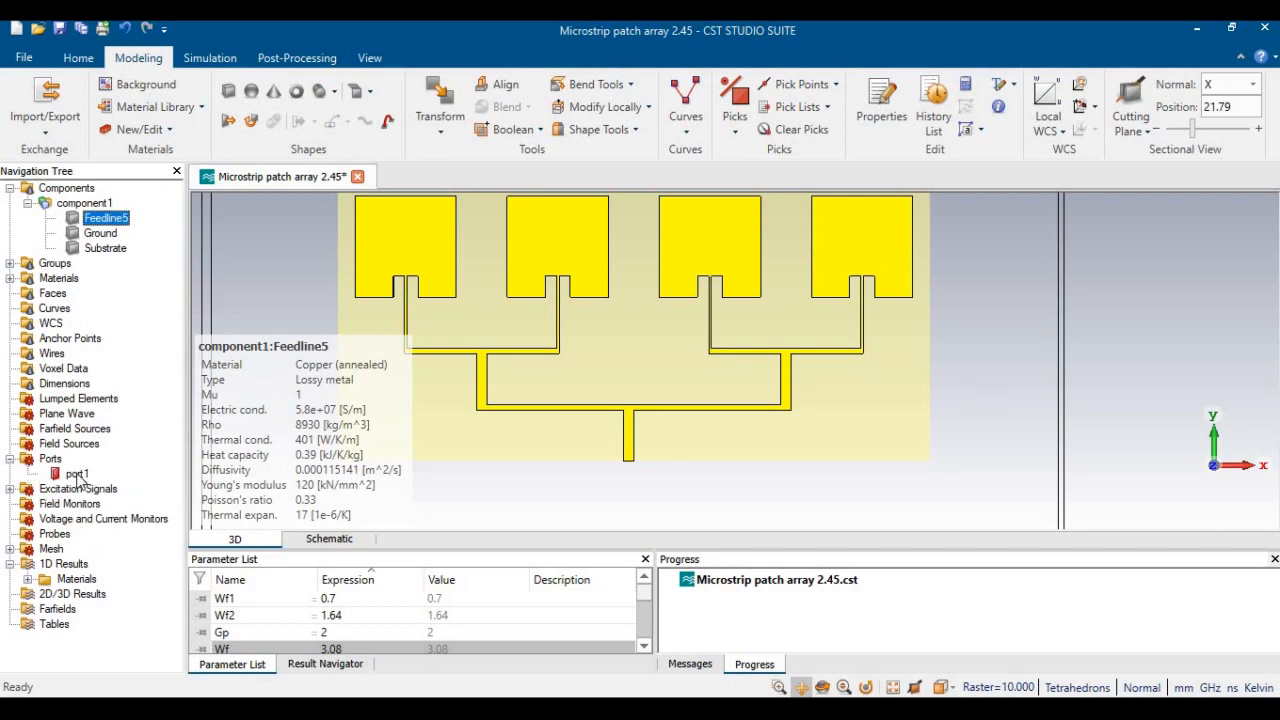
pyautogui.click(77, 474)
pyautogui.rightClick(78, 475)
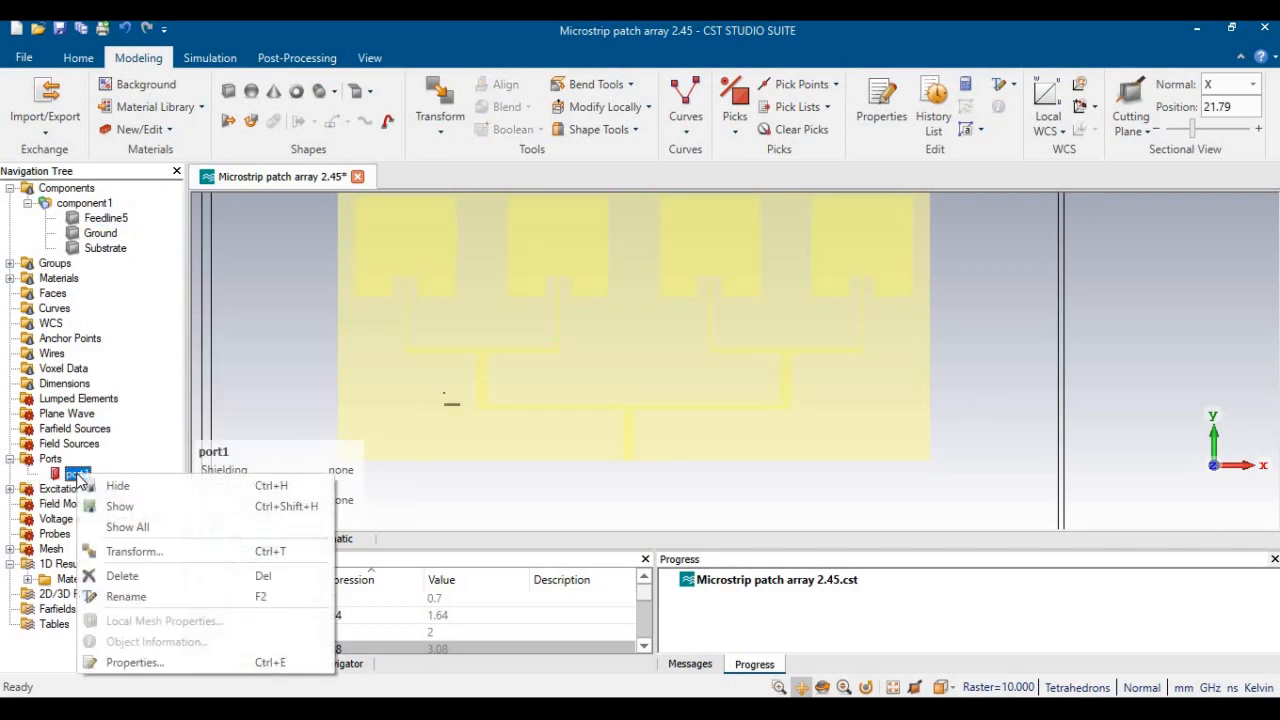
pyautogui.click(110, 576)
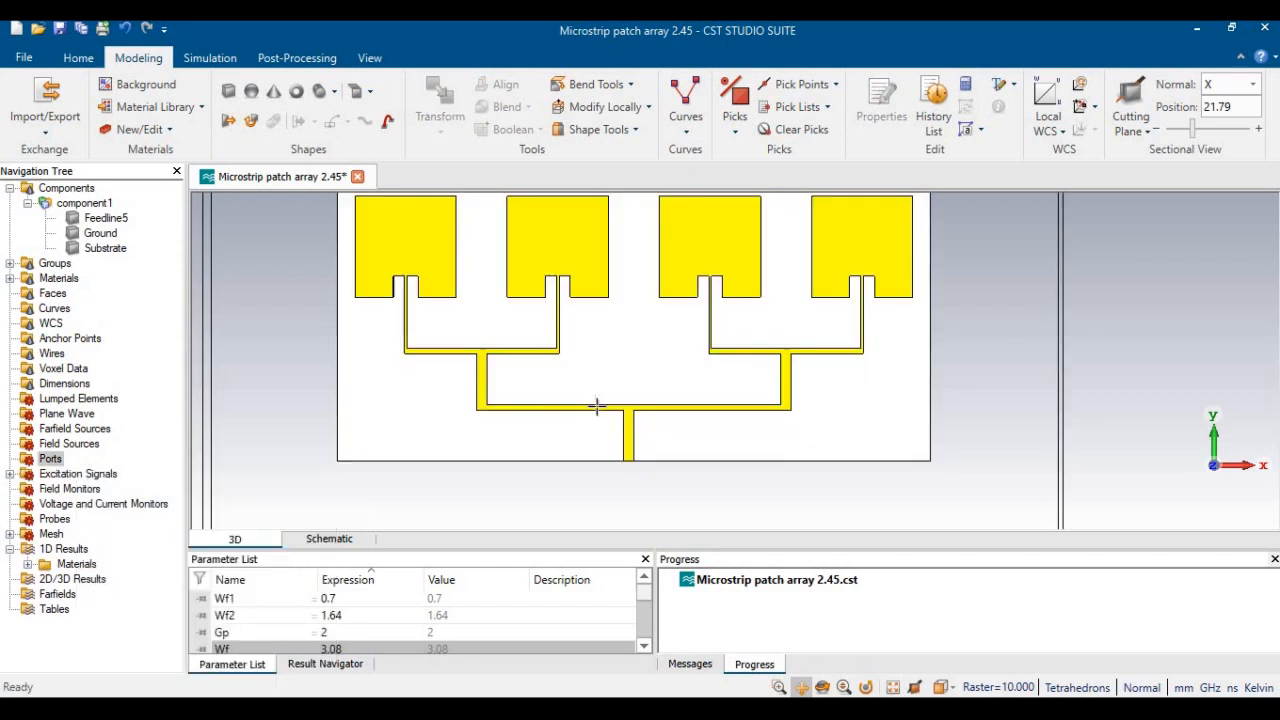
# Pick the thin end face of the central feedline where it meets the substrate's lower edge
pyautogui.click(369, 57)
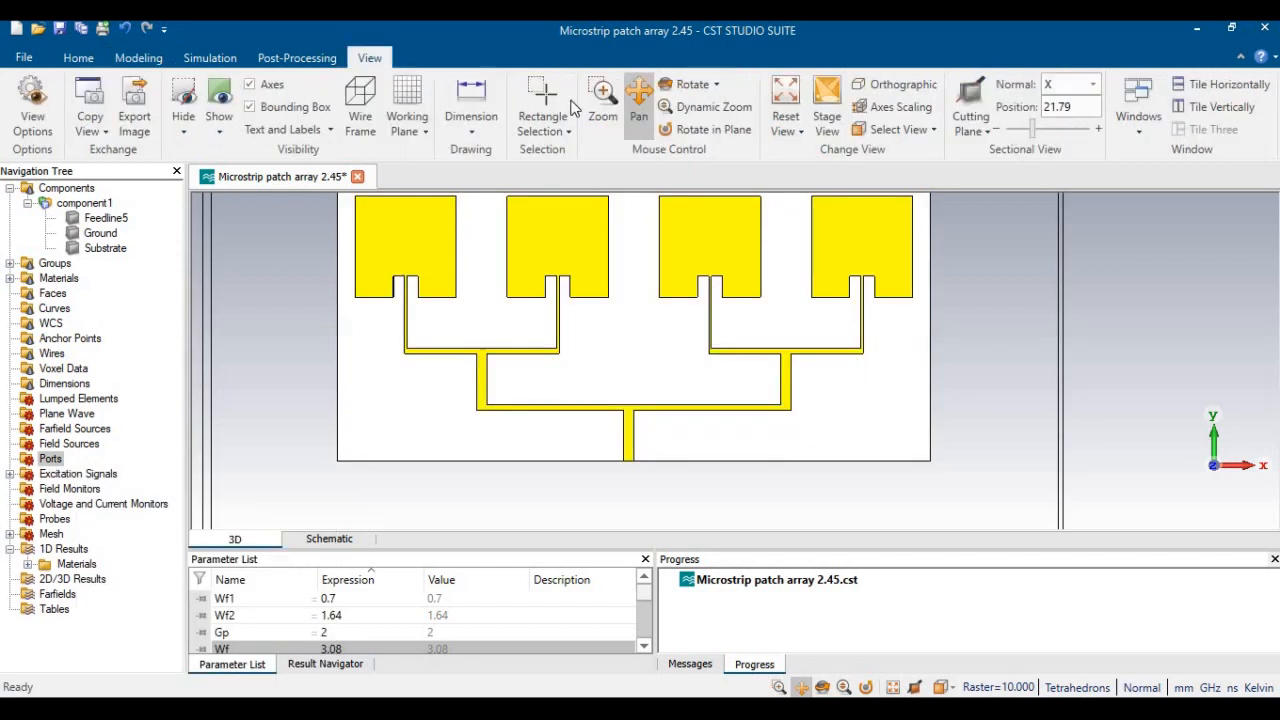
pyautogui.click(692, 84)
pyautogui.moveTo(677, 283); pyautogui.dragTo(650, 207)
pyautogui.click(605, 95)
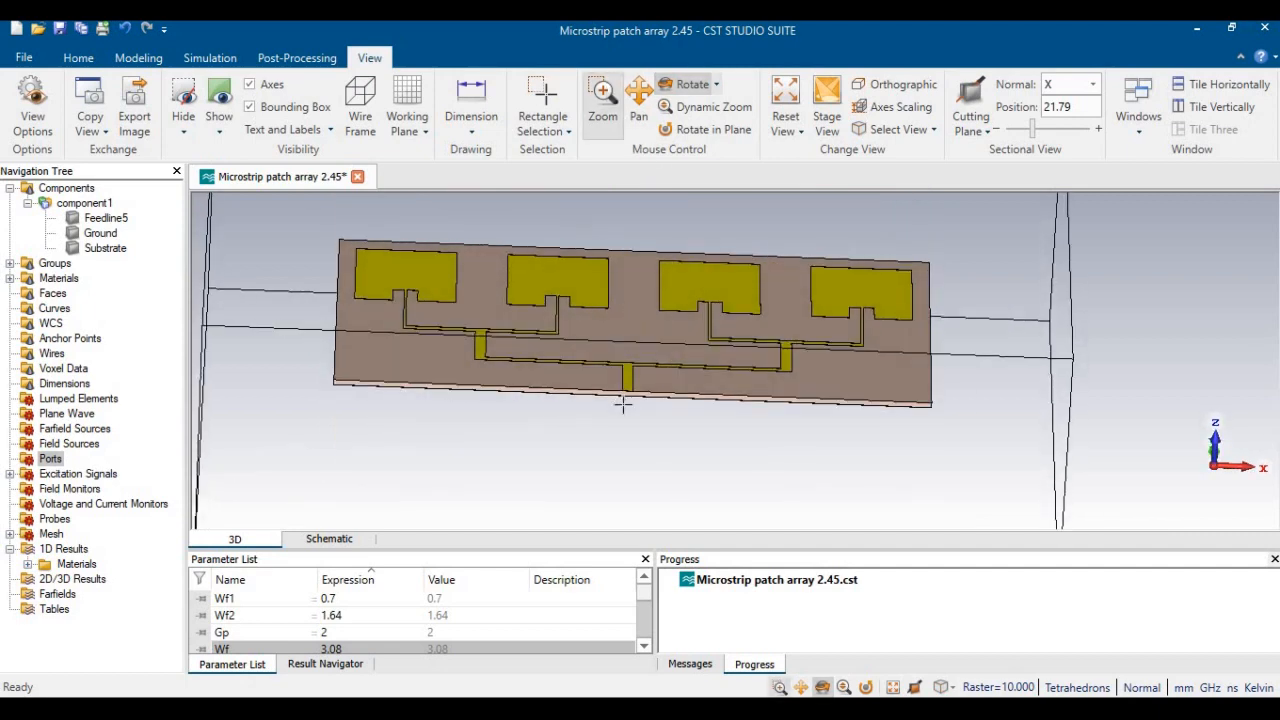
pyautogui.moveTo(607, 393); pyautogui.dragTo(675, 412)
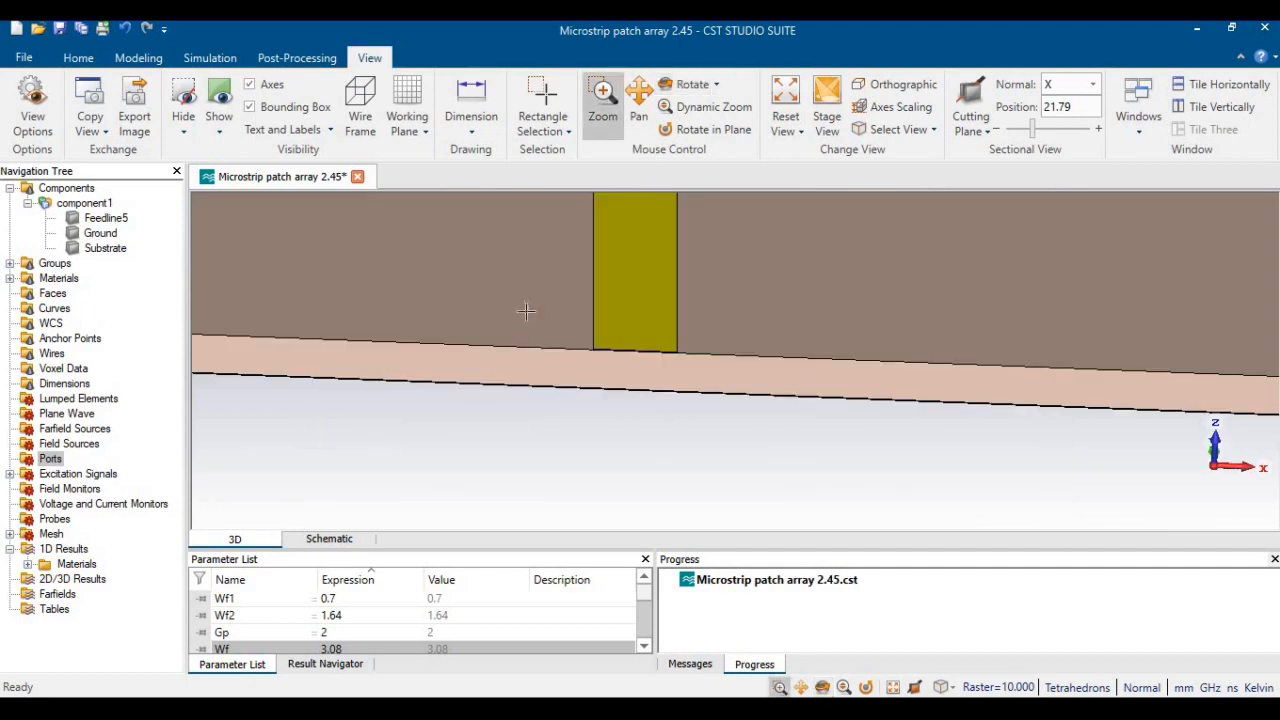
pyautogui.moveTo(811, 385); pyautogui.dragTo(524, 309)
pyautogui.moveTo(372, 368); pyautogui.dragTo(952, 446)
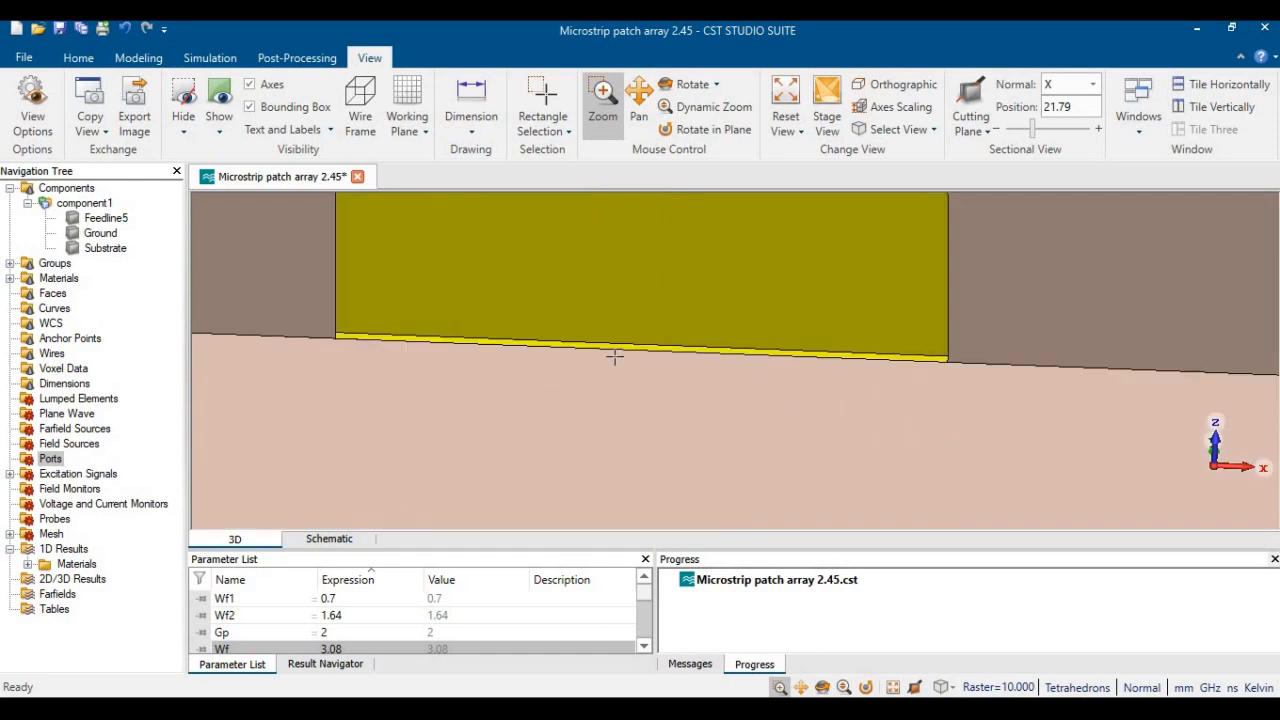
pyautogui.press('f')
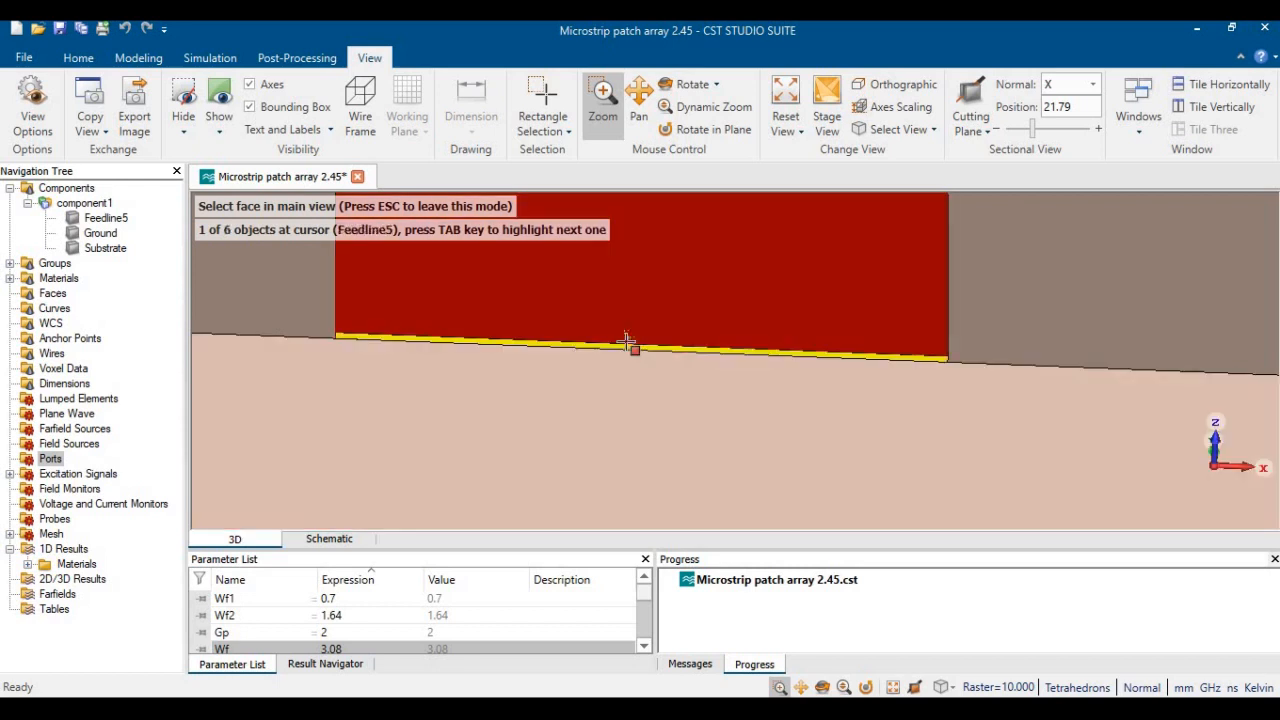
pyautogui.click(625, 347)
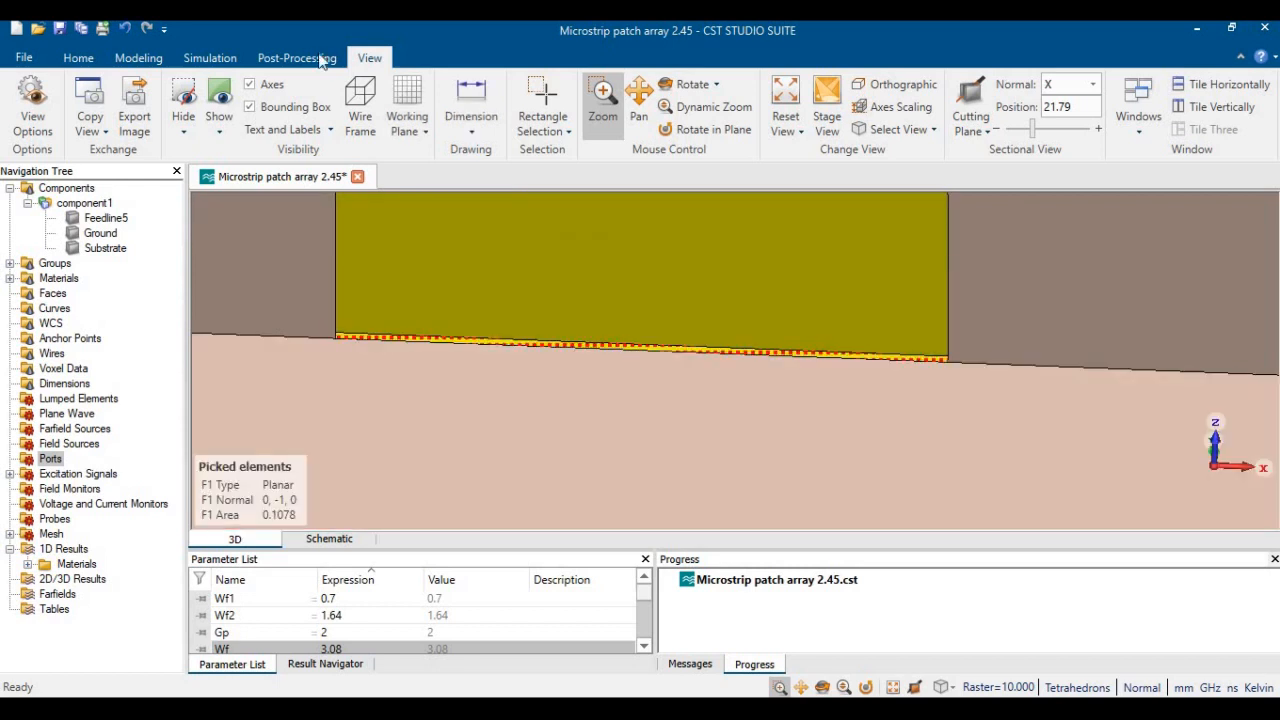
# Start a waveguide port on the picked face and extend both its Xmin and Xmax by 3*Wf
pyautogui.click(210, 57)
pyautogui.click(133, 102)
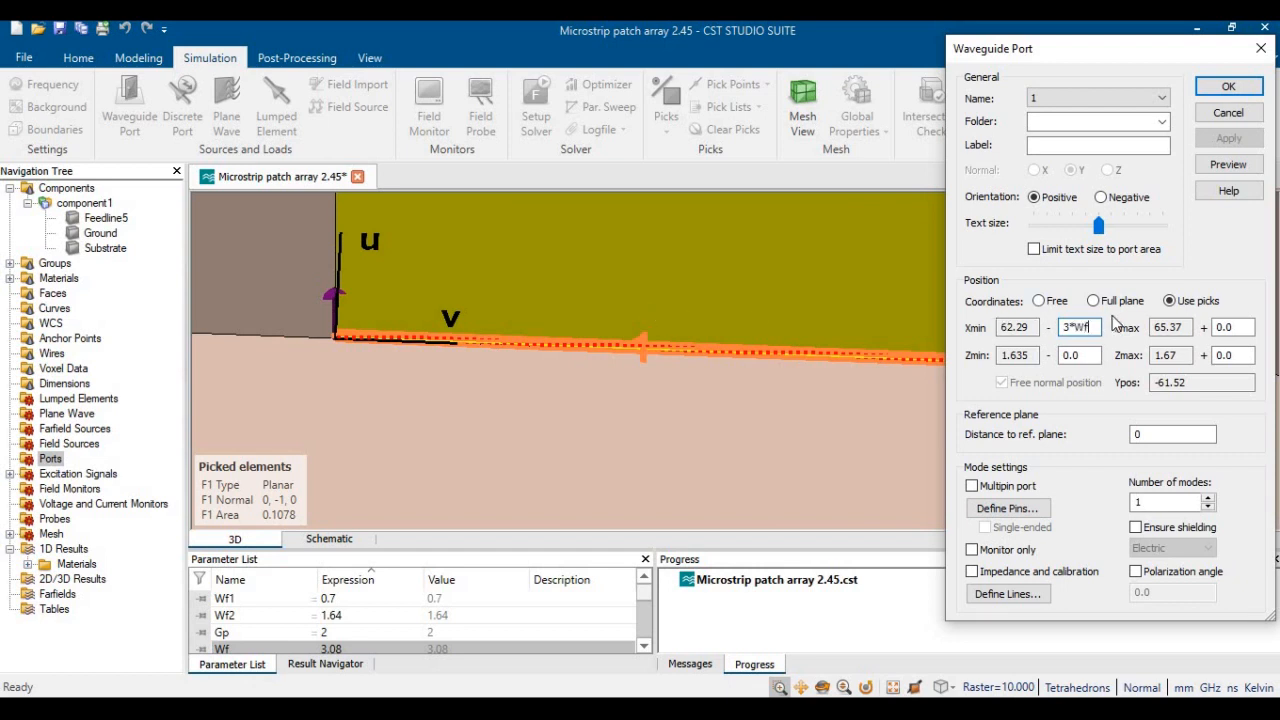
pyautogui.moveTo(1090, 327); pyautogui.dragTo(1013, 335)
pyautogui.hotkey('ctrl', 'c')
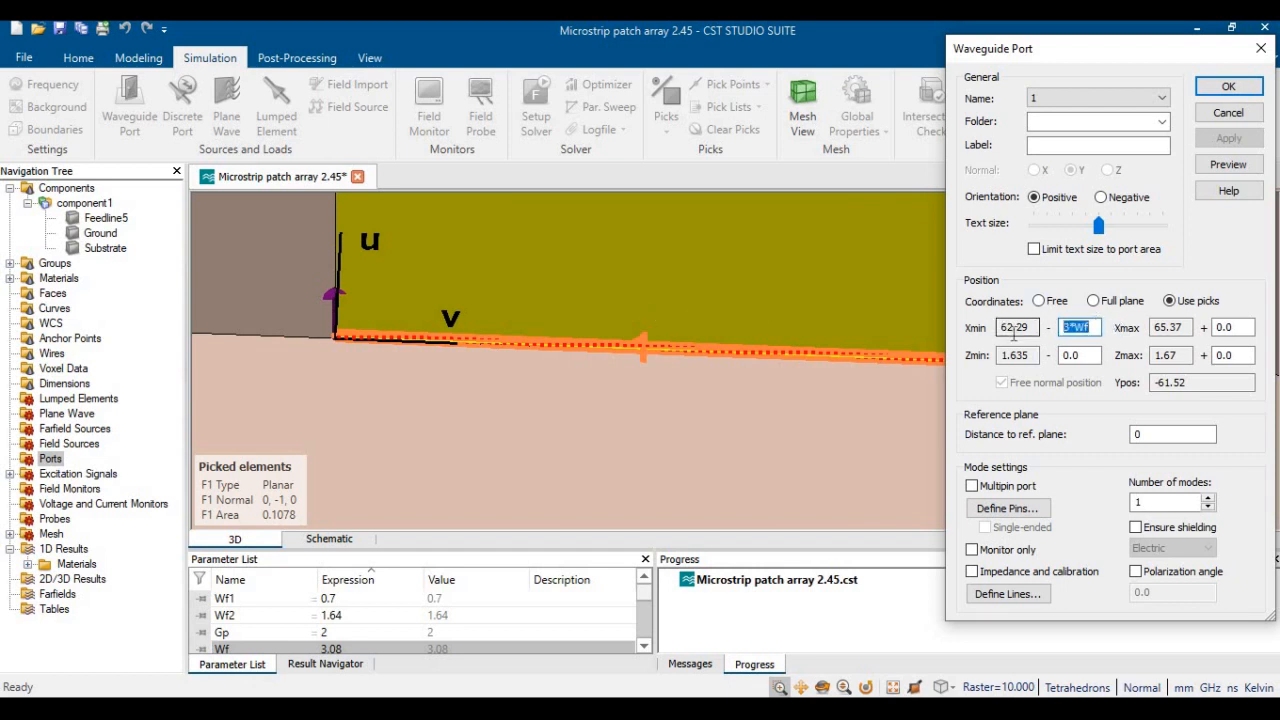
pyautogui.moveTo(1240, 326); pyautogui.dragTo(1187, 327)
pyautogui.hotkey('ctrl', 'v')
# Extend the port's Zmin by 1.6+0.035 and its Zmax by 4*1.6, preview it and create the port
pyautogui.moveTo(1090, 355); pyautogui.dragTo(1059, 356)
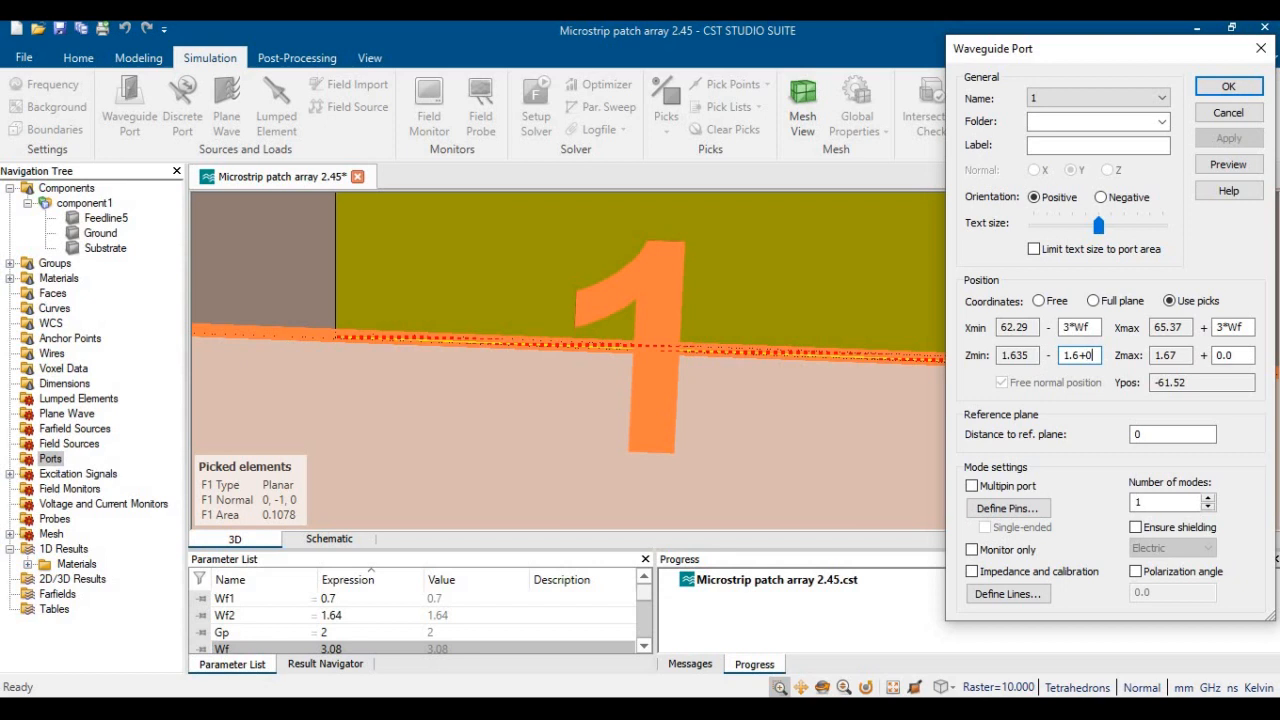
pyautogui.write('.035')
pyautogui.click(1240, 354)
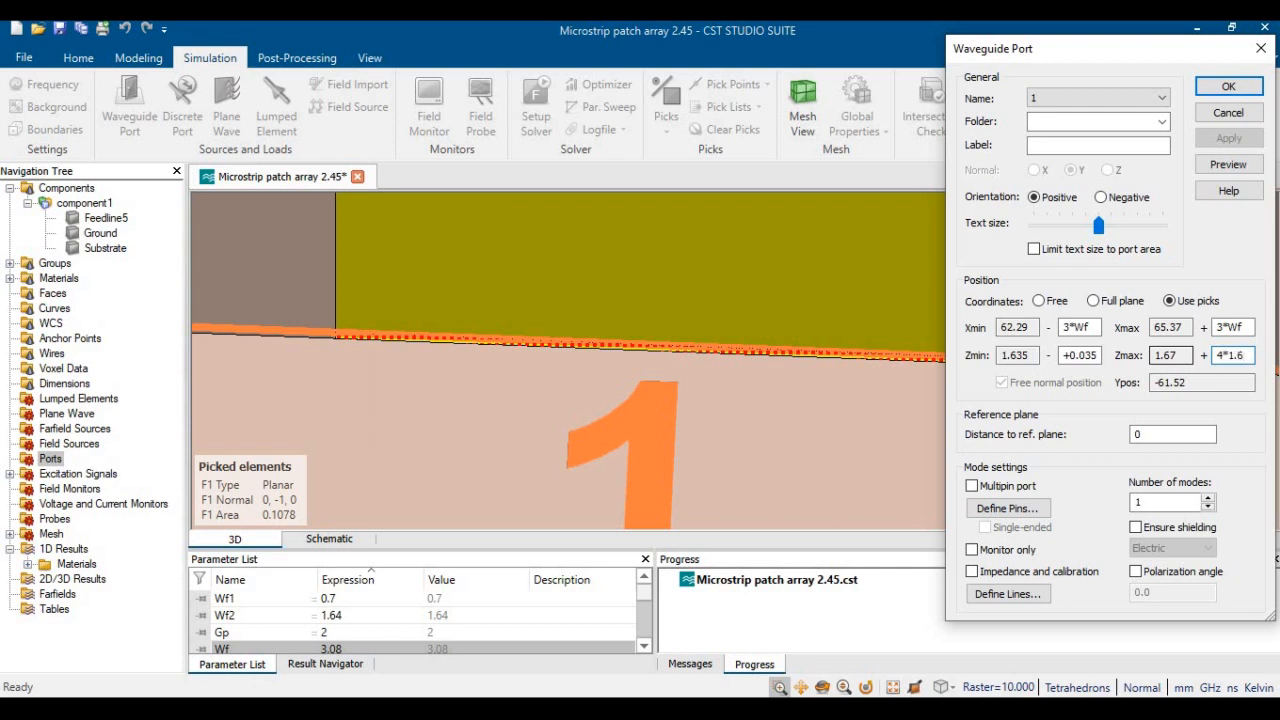
pyautogui.write('4*1.6')
pyautogui.click(1230, 165)
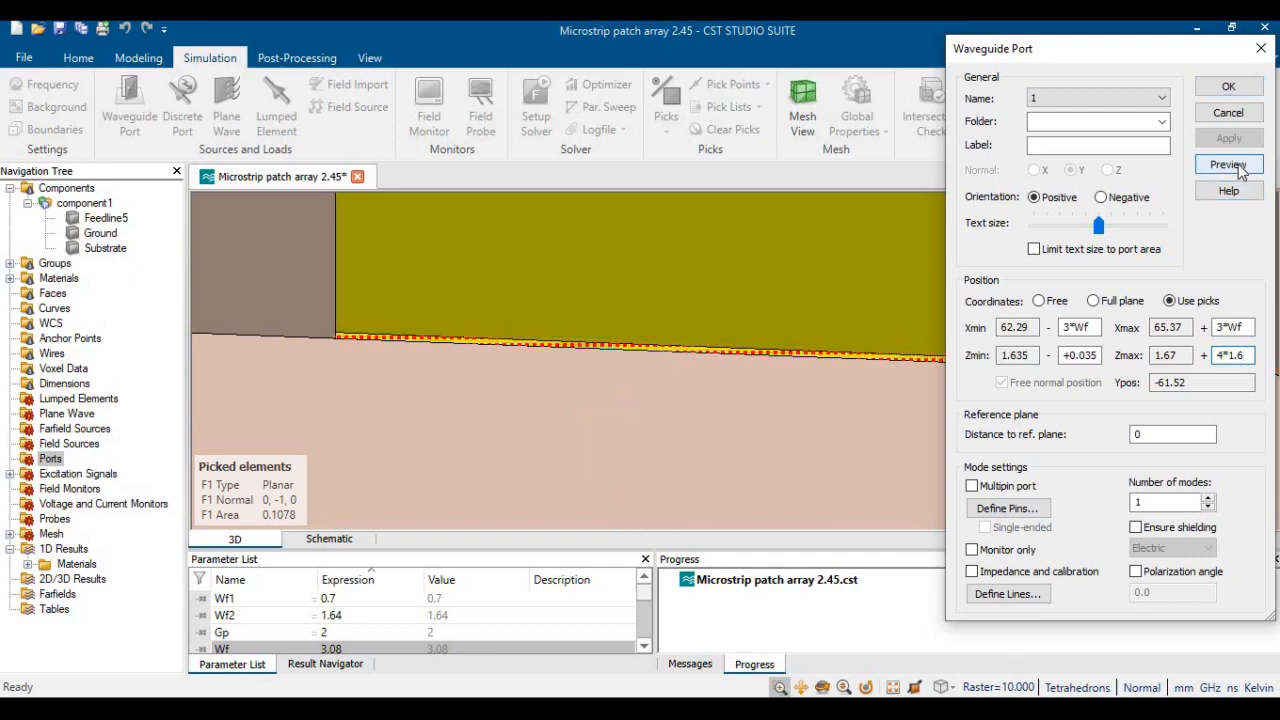
pyautogui.click(1232, 87)
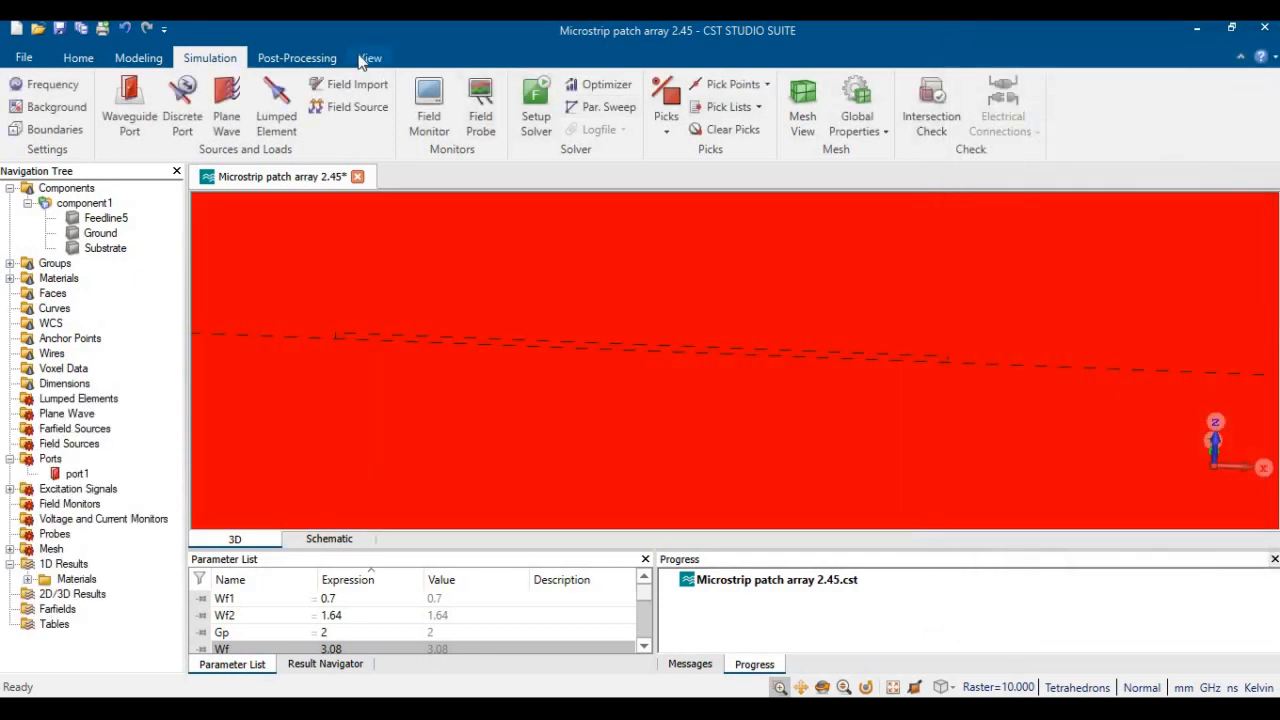
# Examine the position and extent of port1 on the full array from the front and at a tilt
pyautogui.press('5')
pyautogui.click(370, 58)
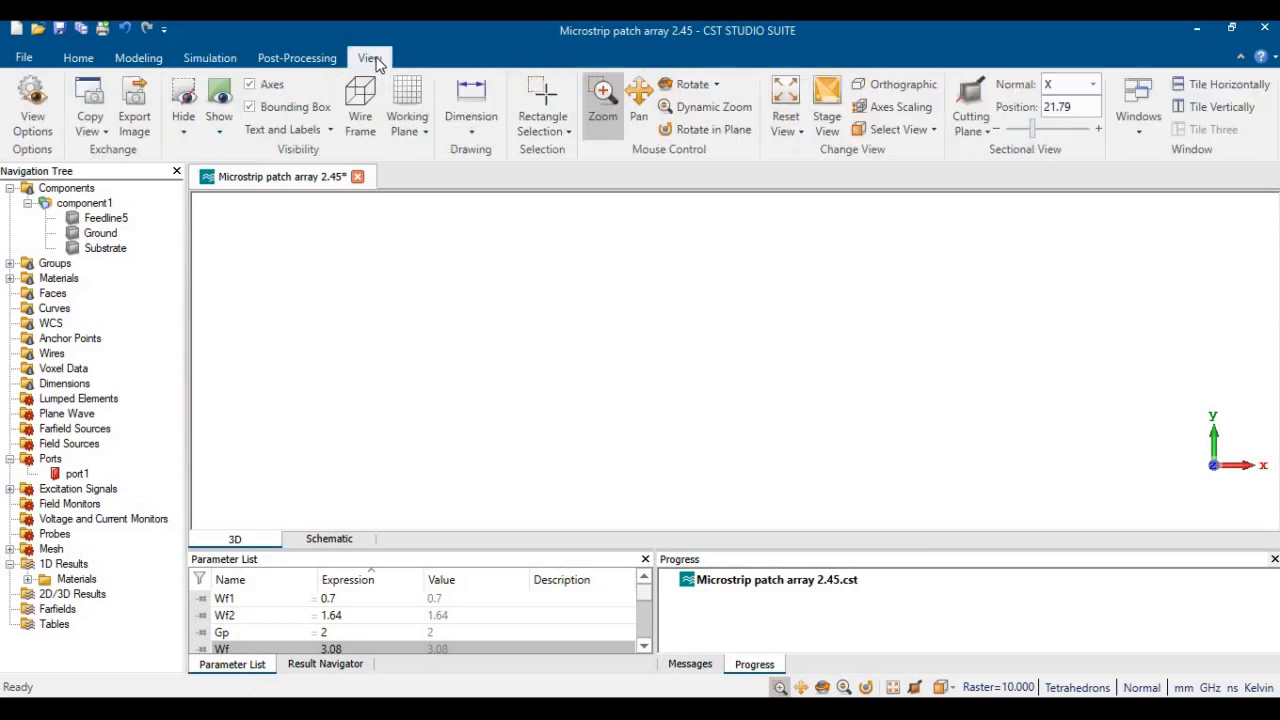
pyautogui.click(708, 106)
pyautogui.moveTo(740, 351); pyautogui.dragTo(735, 171)
pyautogui.moveTo(743, 406); pyautogui.dragTo(741, 219)
pyautogui.moveTo(740, 374); pyautogui.dragTo(760, 274)
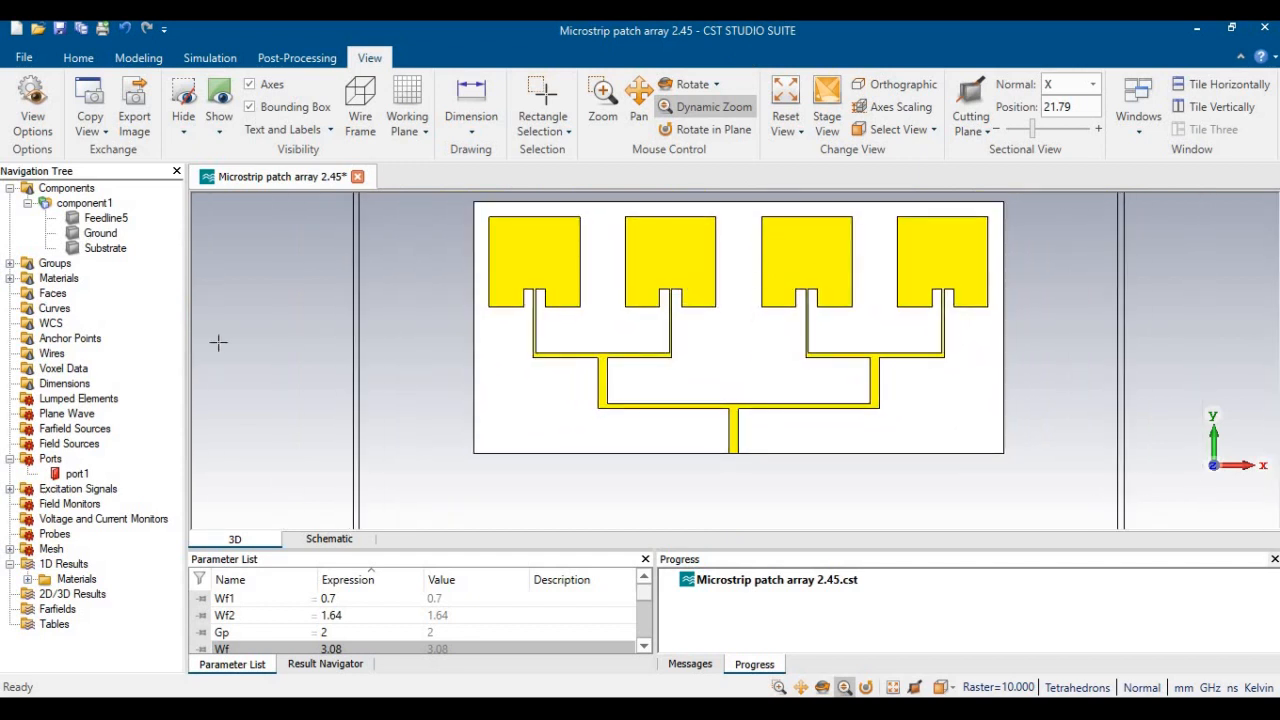
pyautogui.click(77, 474)
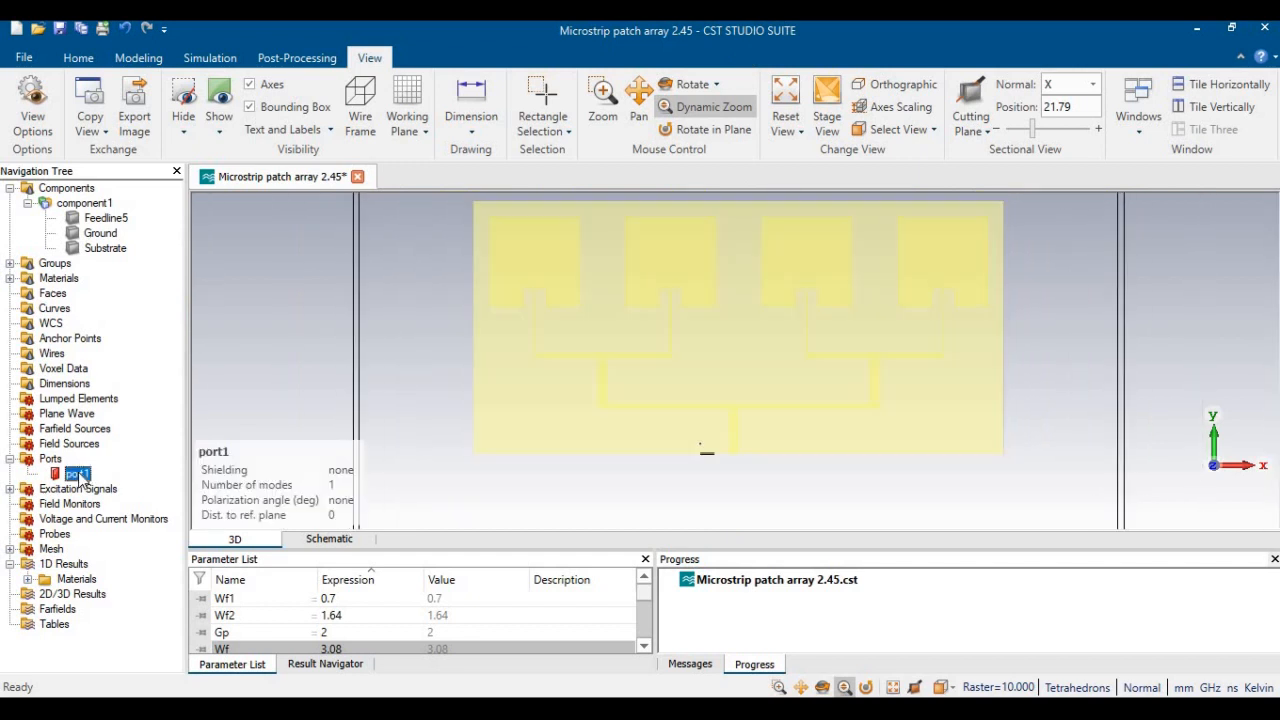
pyautogui.click(688, 84)
pyautogui.moveTo(770, 379); pyautogui.dragTo(774, 264)
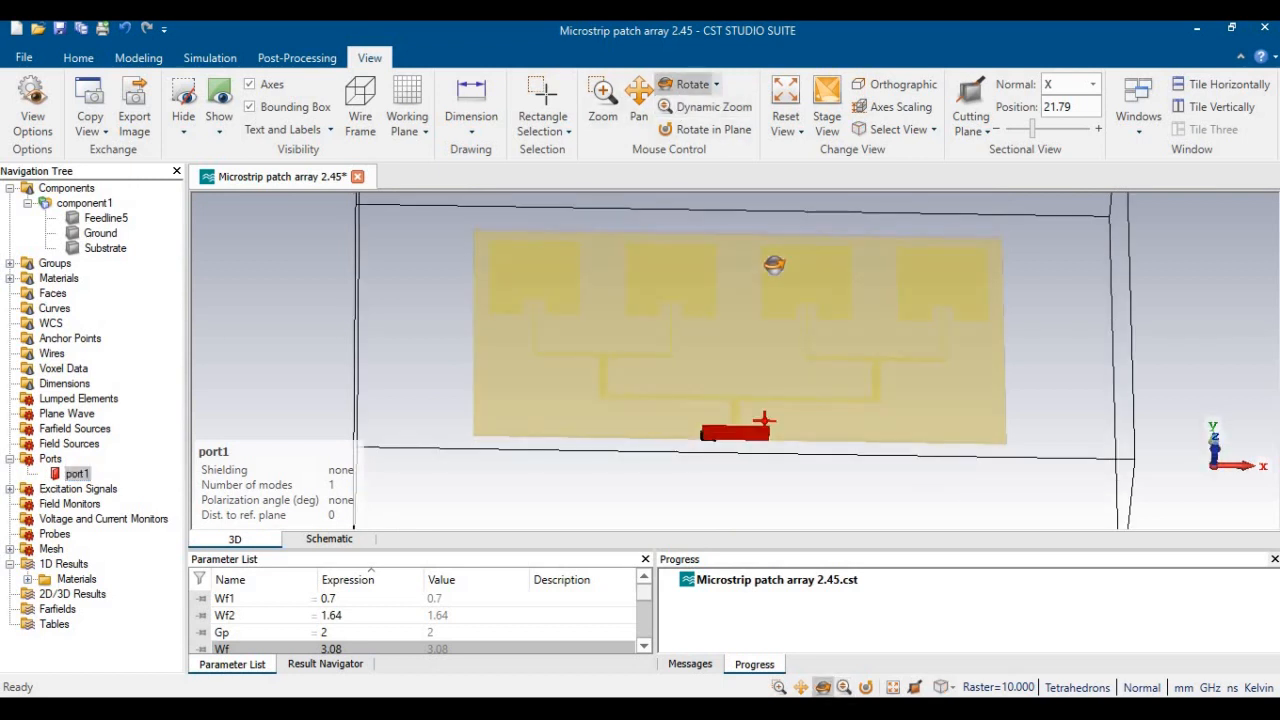
pyautogui.click(79, 59)
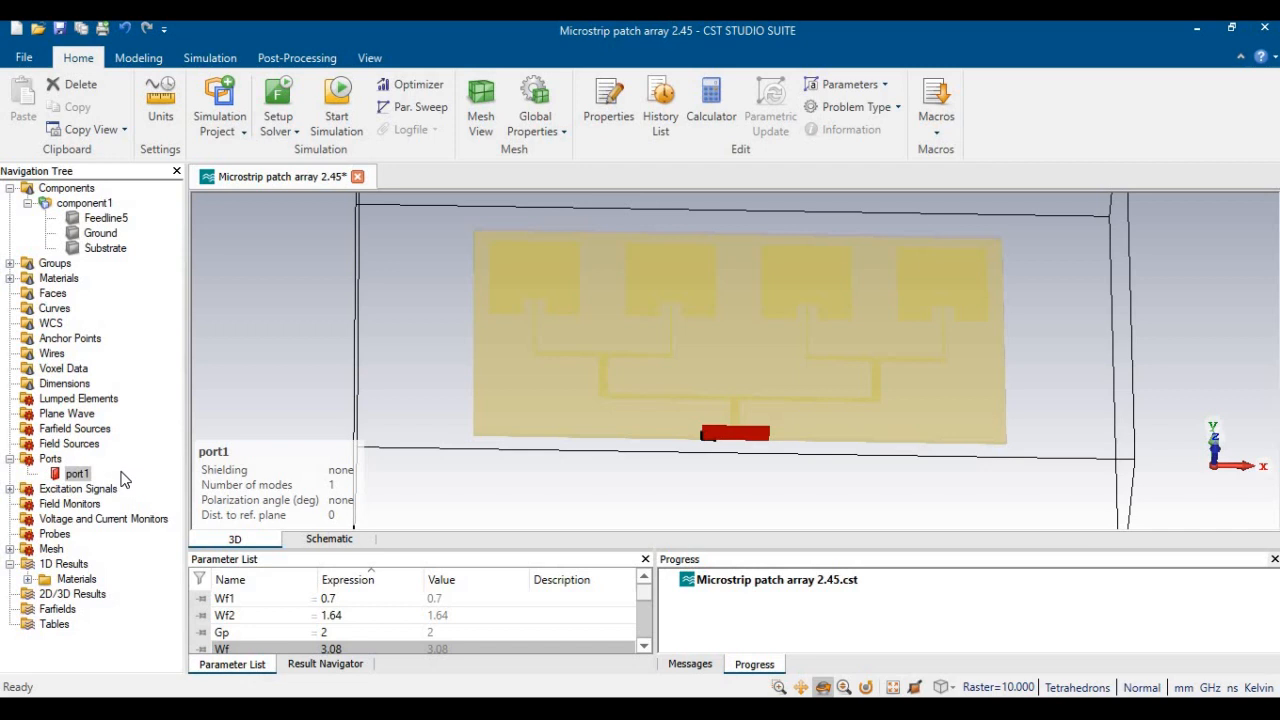
pyautogui.click(278, 110)
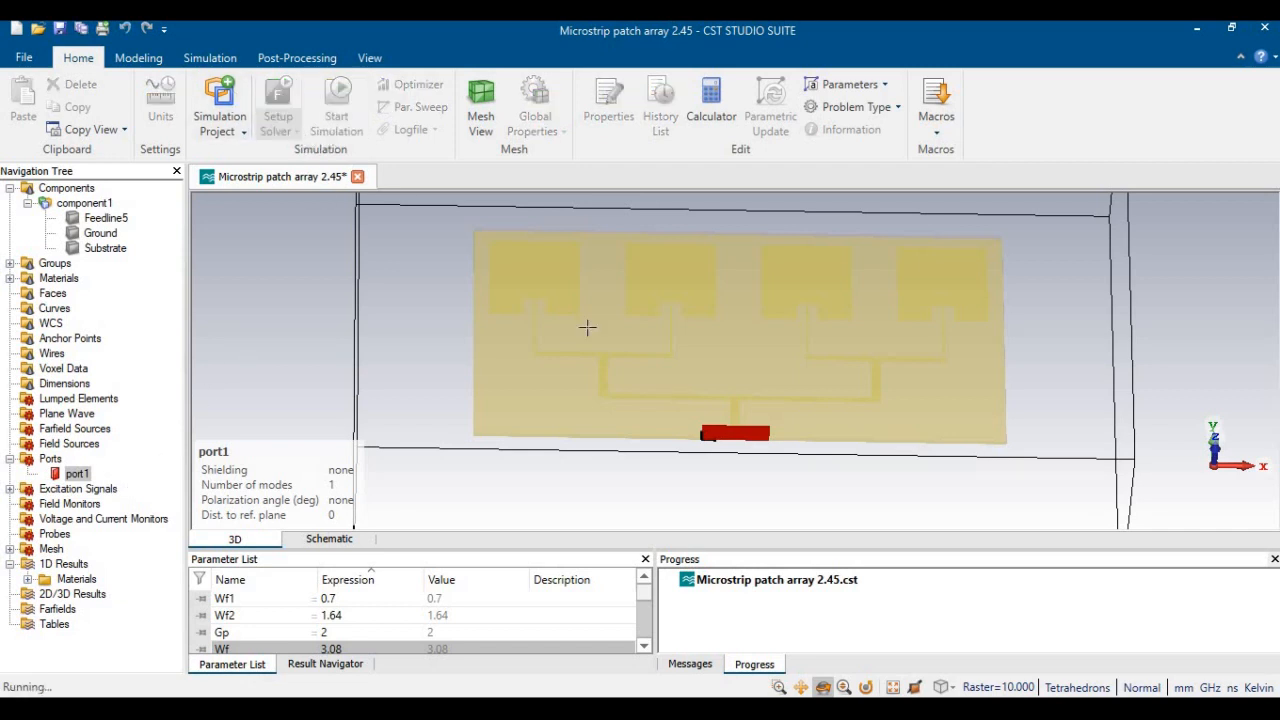
pyautogui.click(907, 622)
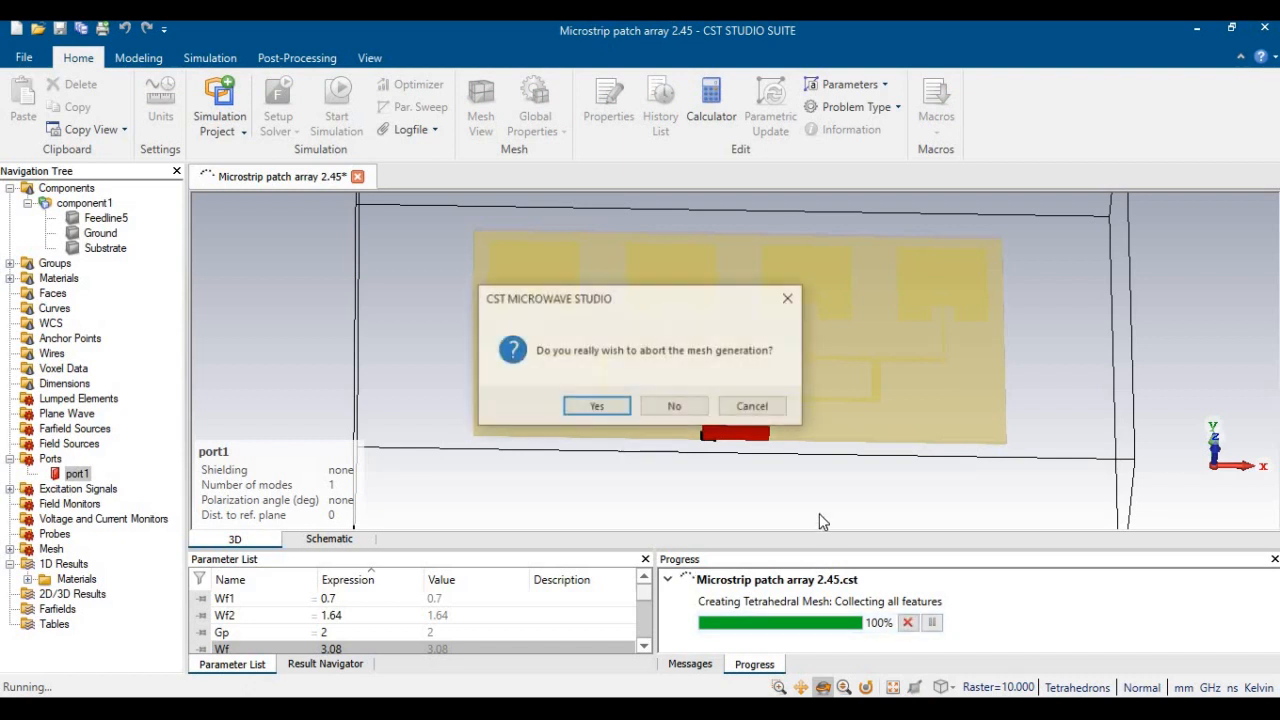
pyautogui.click(674, 407)
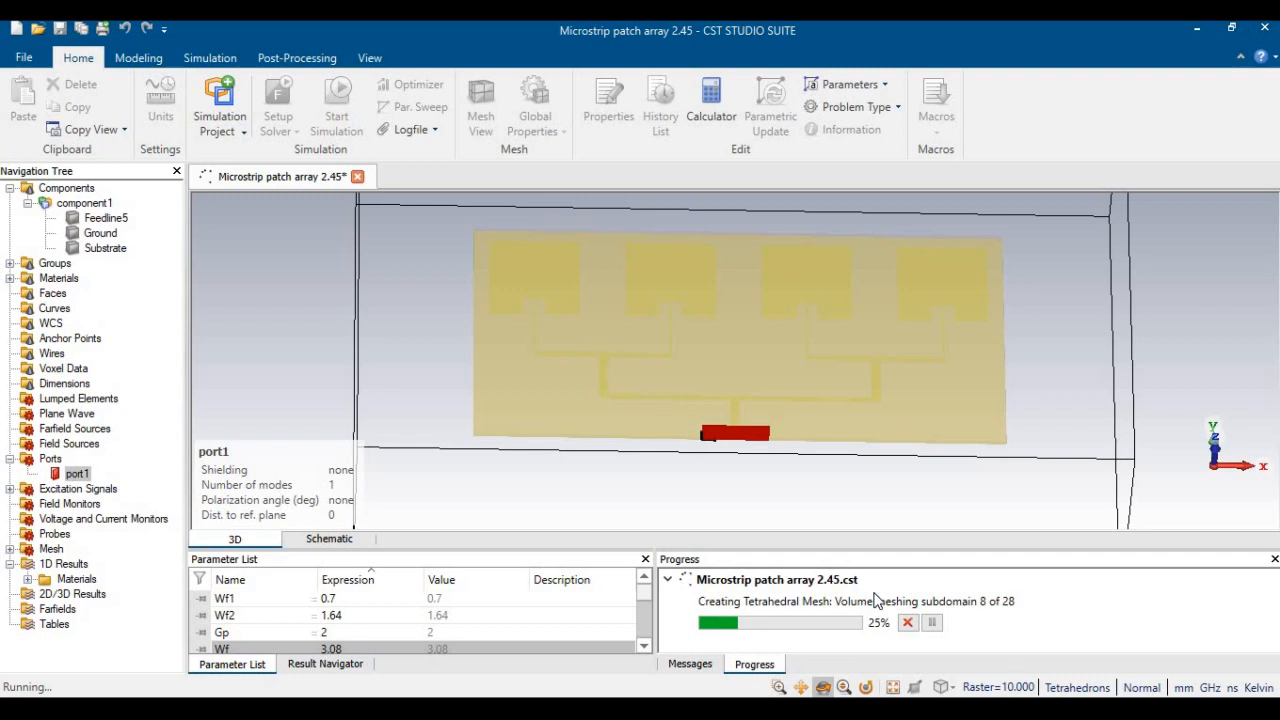
pyautogui.click(907, 622)
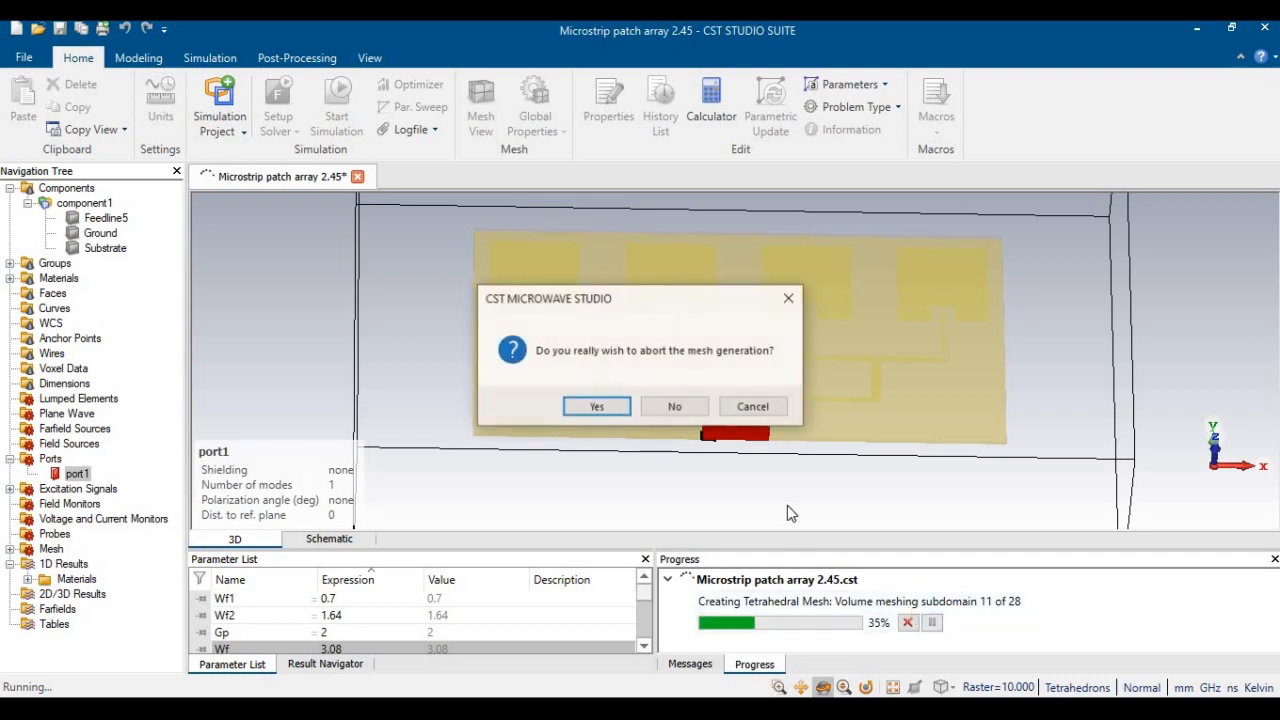
pyautogui.click(590, 406)
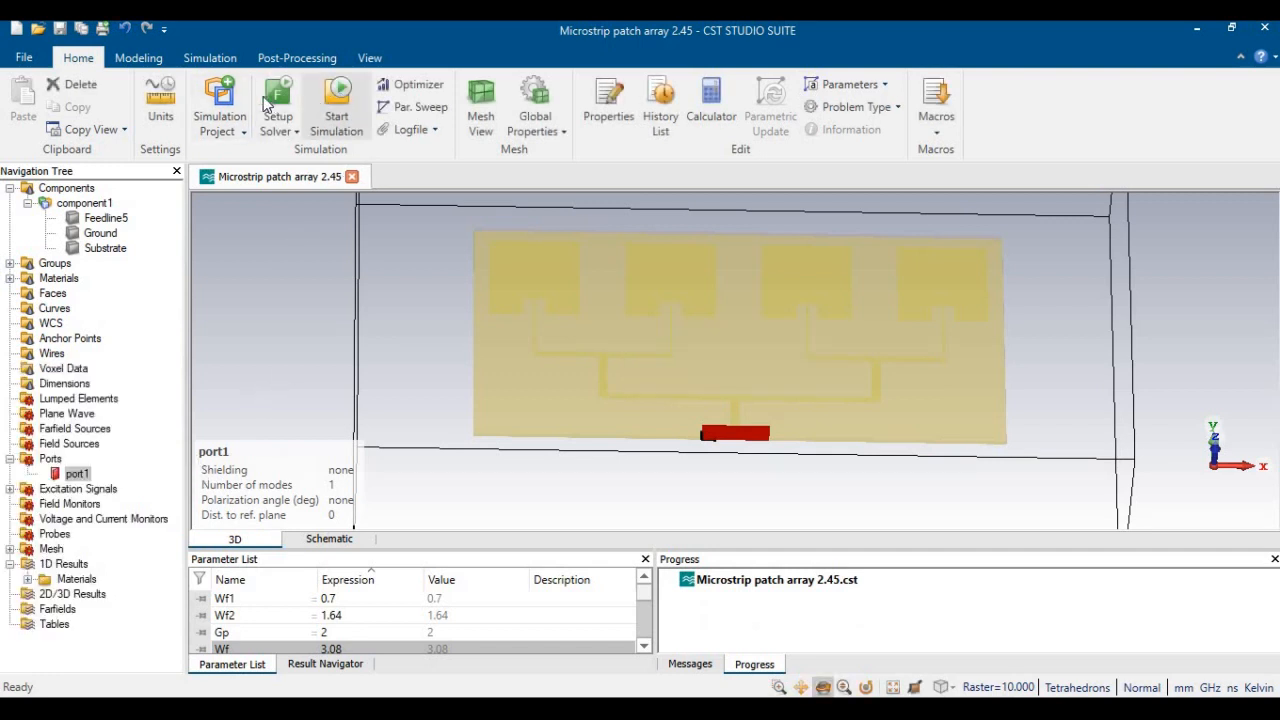
# Switch the project's solver to the Time Domain Solver
pyautogui.click(292, 128)
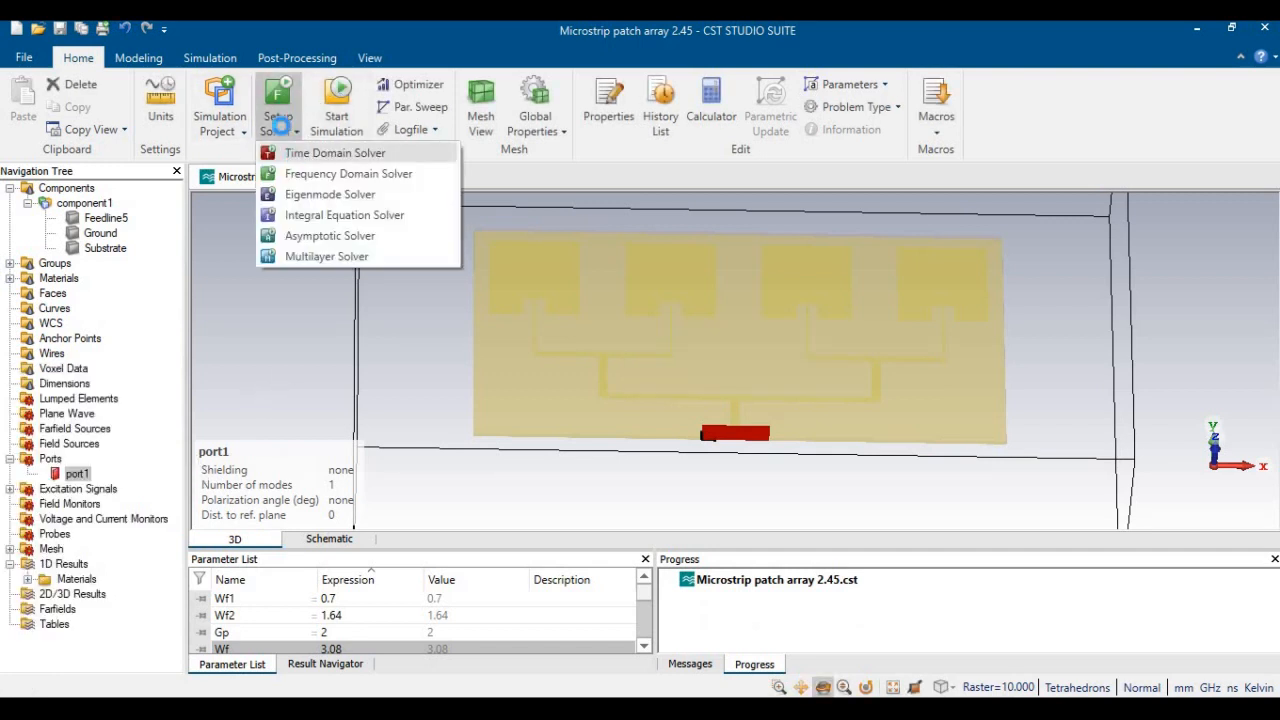
pyautogui.click(298, 157)
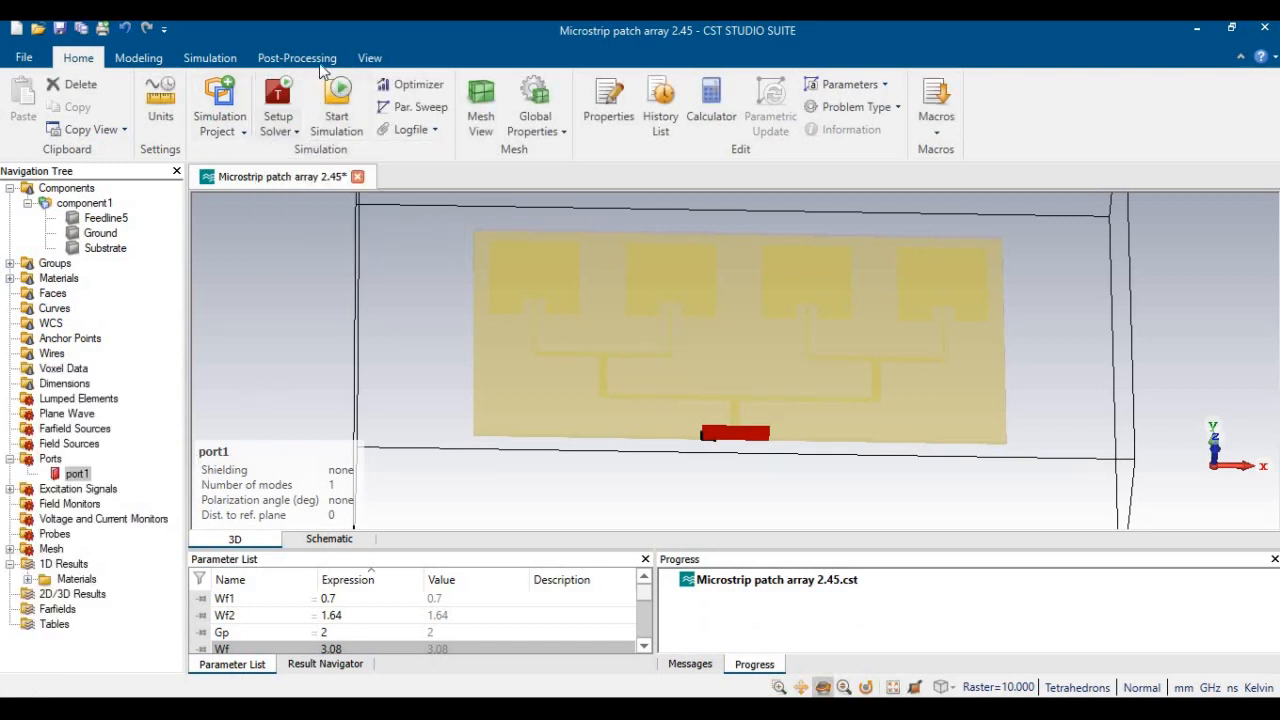
# Add a Farfield/RCS field monitor at a frequency of 2.45, preview its extent and create it
pyautogui.click(210, 58)
pyautogui.click(425, 100)
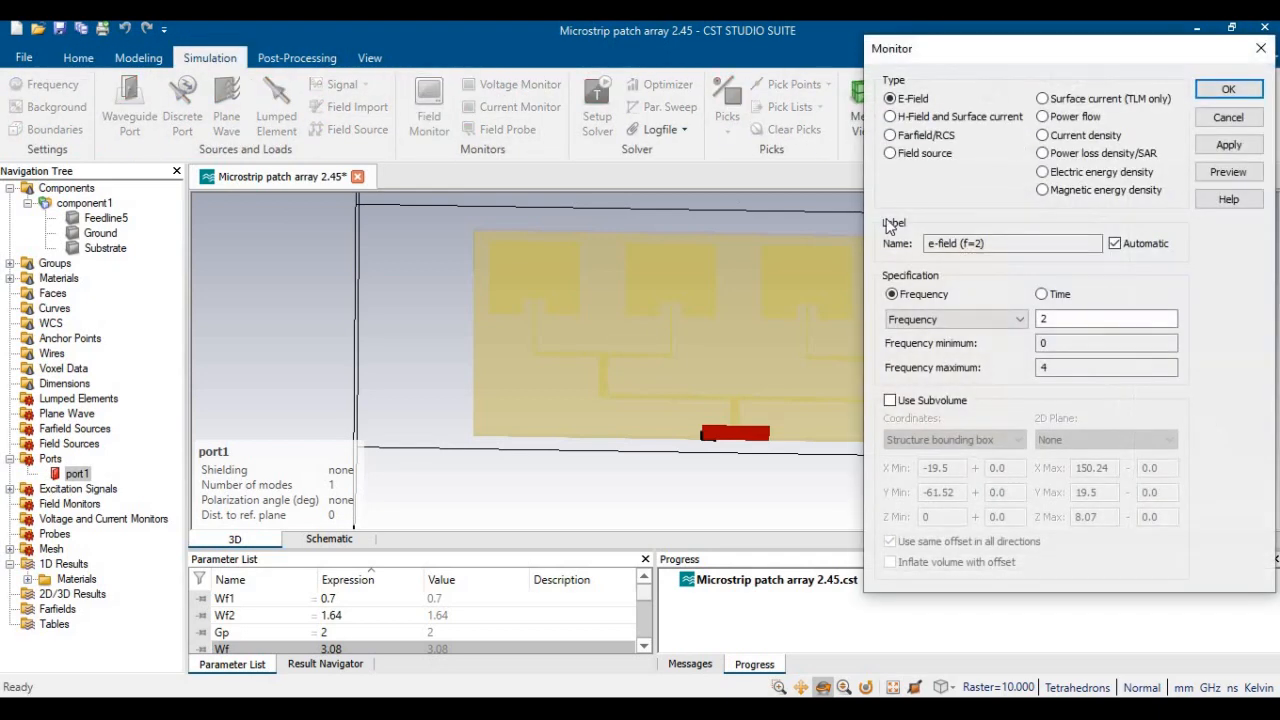
pyautogui.click(925, 135)
pyautogui.click(1087, 318)
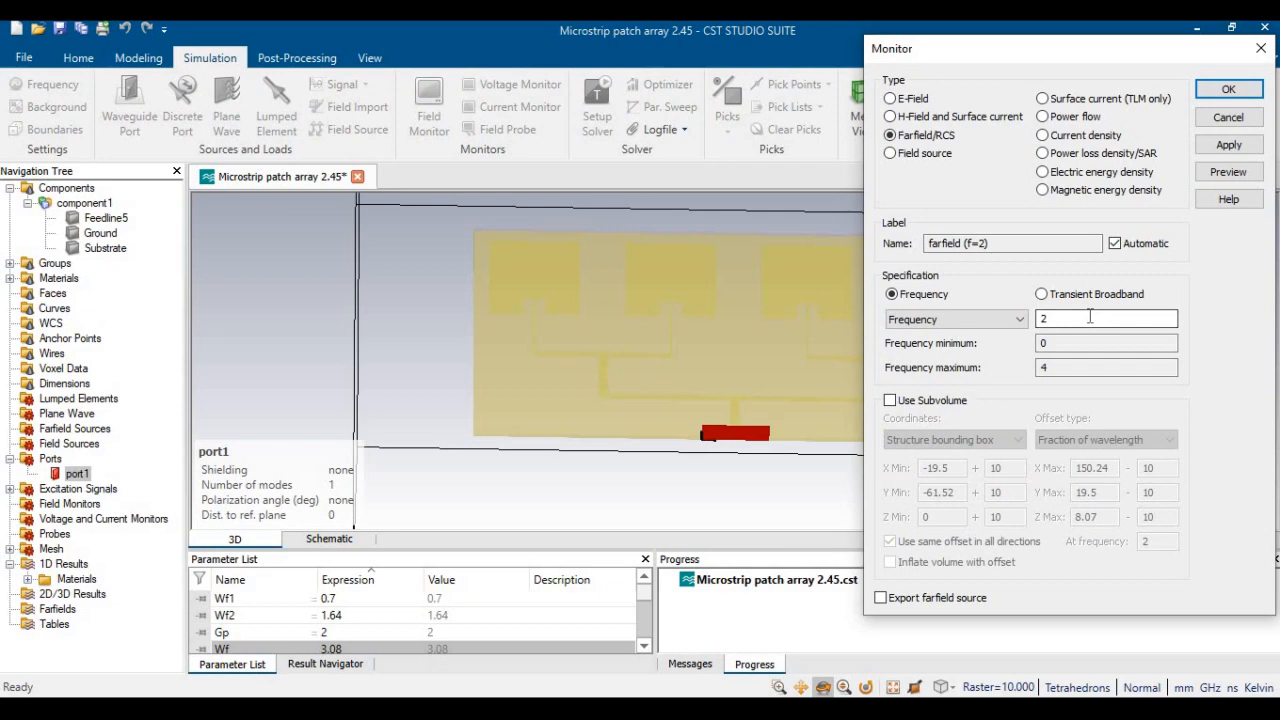
pyautogui.write('.45')
pyautogui.click(1238, 171)
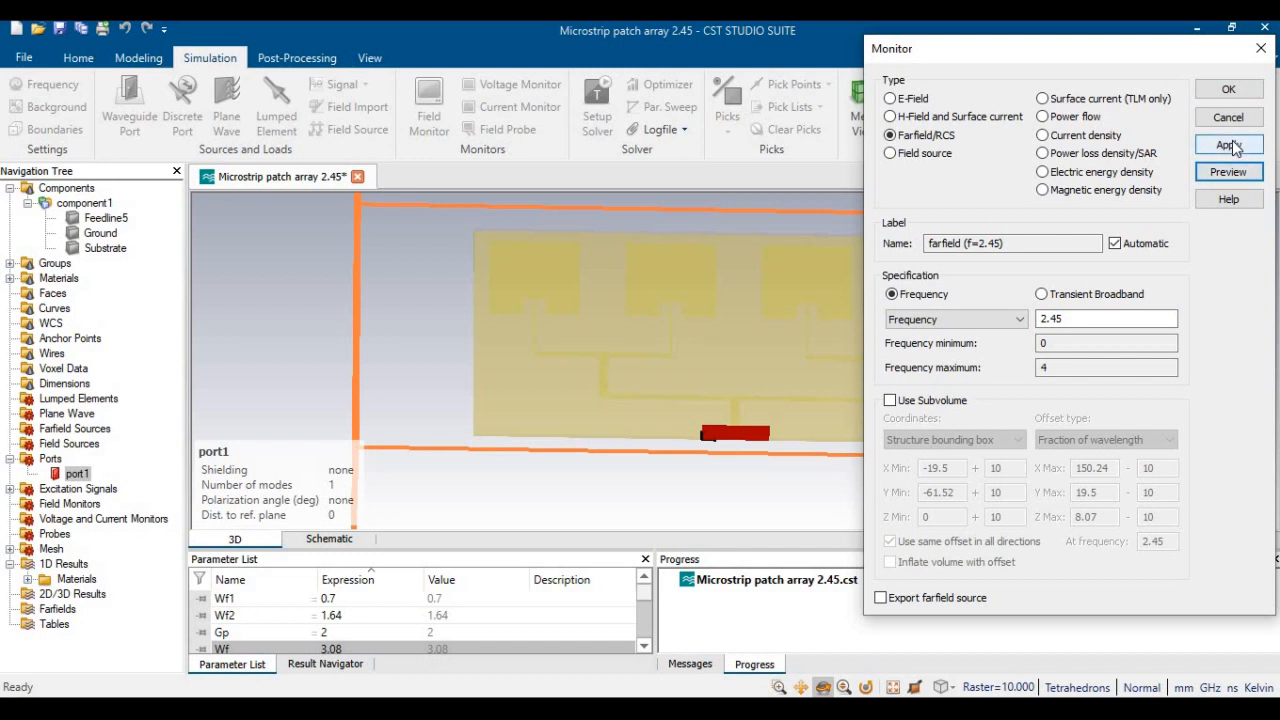
pyautogui.click(1233, 146)
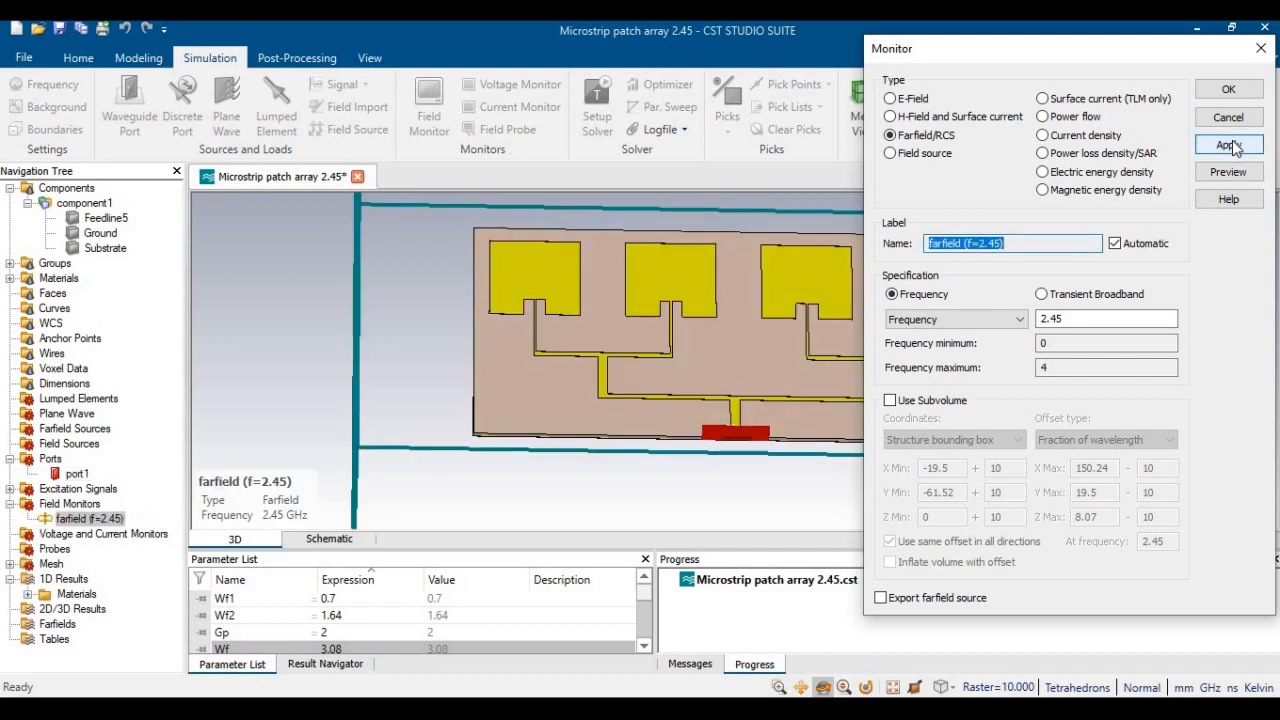
pyautogui.click(1230, 90)
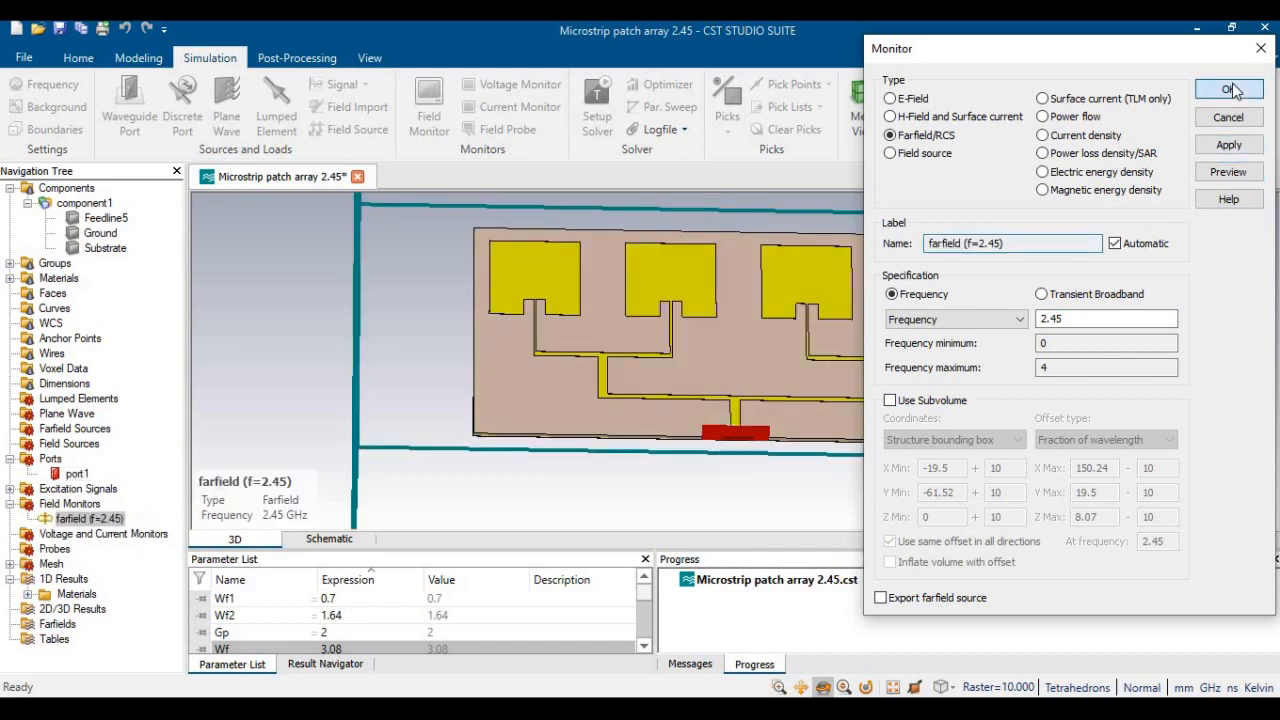
pyautogui.click(1130, 377)
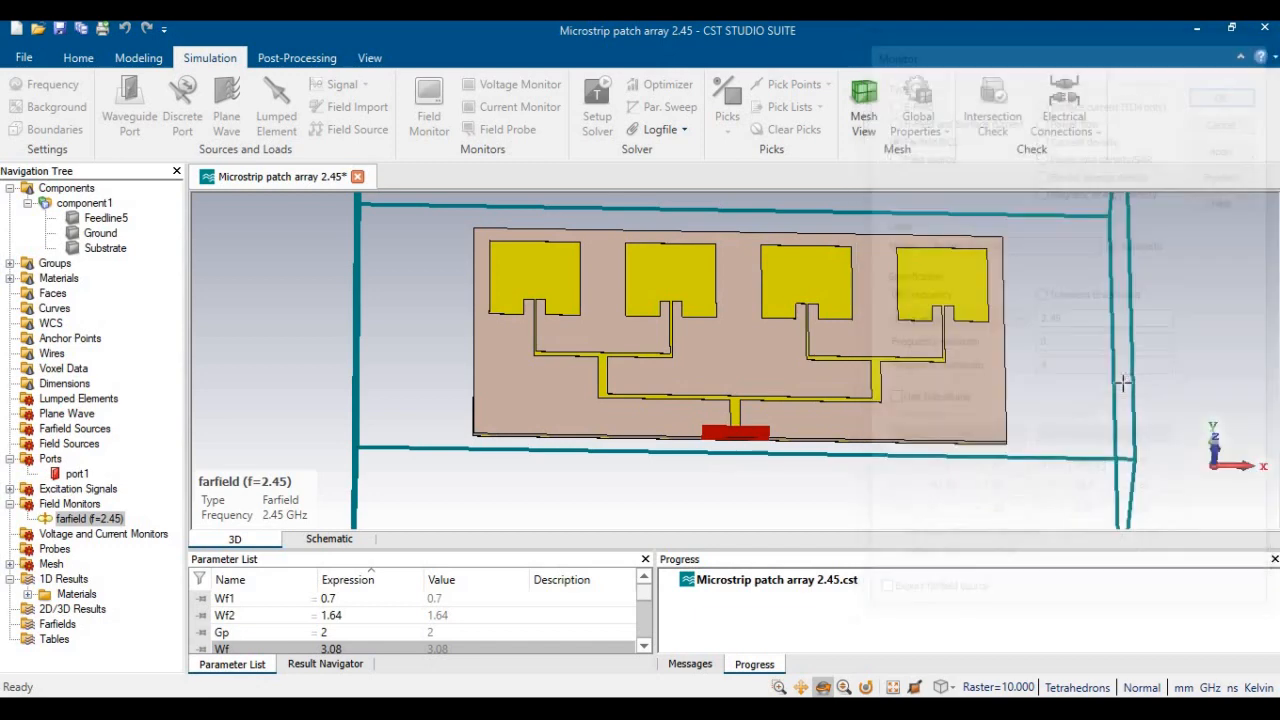
# Start the simulation of the patch array and minimize the open windows while it runs
pyautogui.click(82, 58)
pyautogui.click(347, 114)
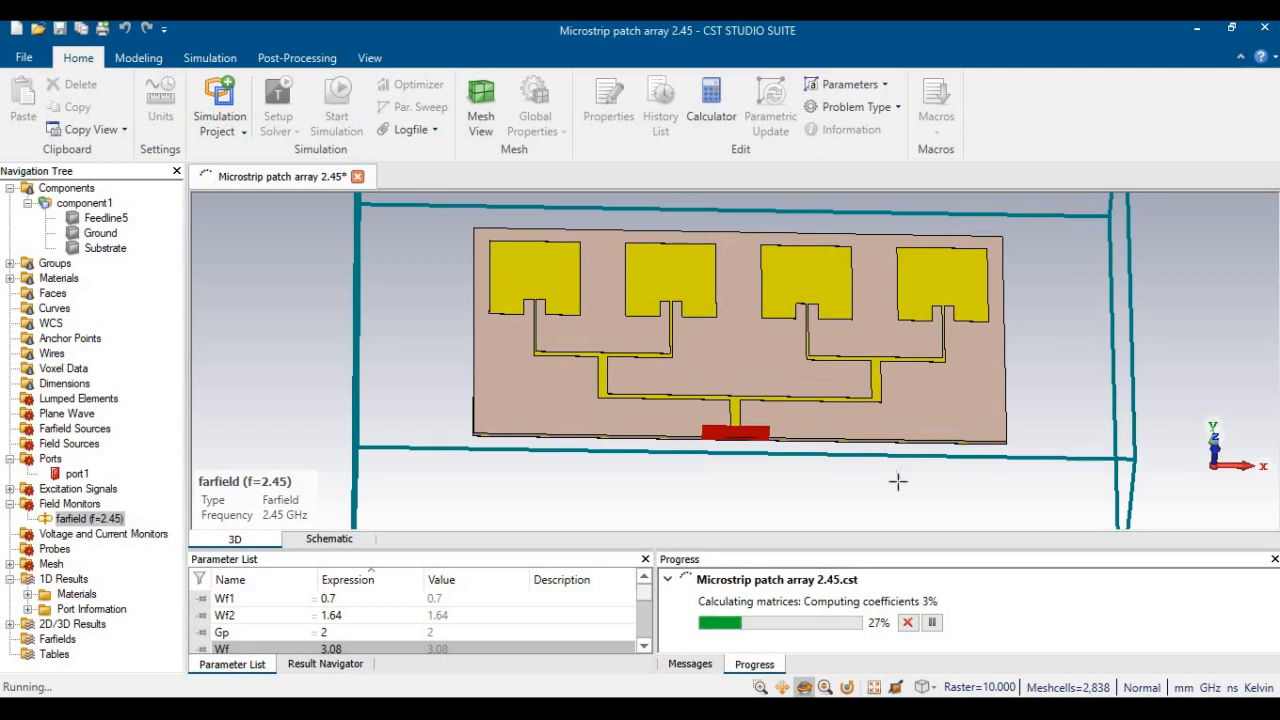
pyautogui.click(1195, 30)
pyautogui.click(1175, 32)
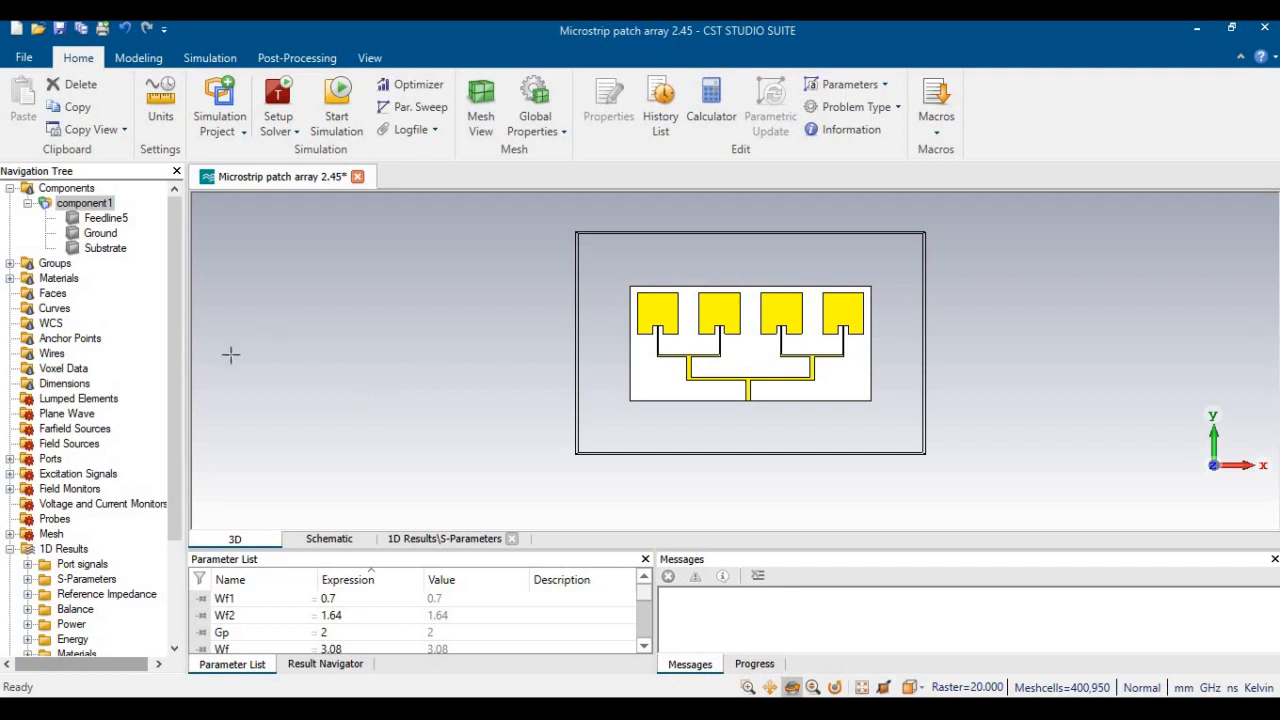
# Examine the S-Parameters magnitude plot and the 3D farfield directivity pattern at 2.45 GHz, and minimize the simulation window
pyautogui.click(86, 579)
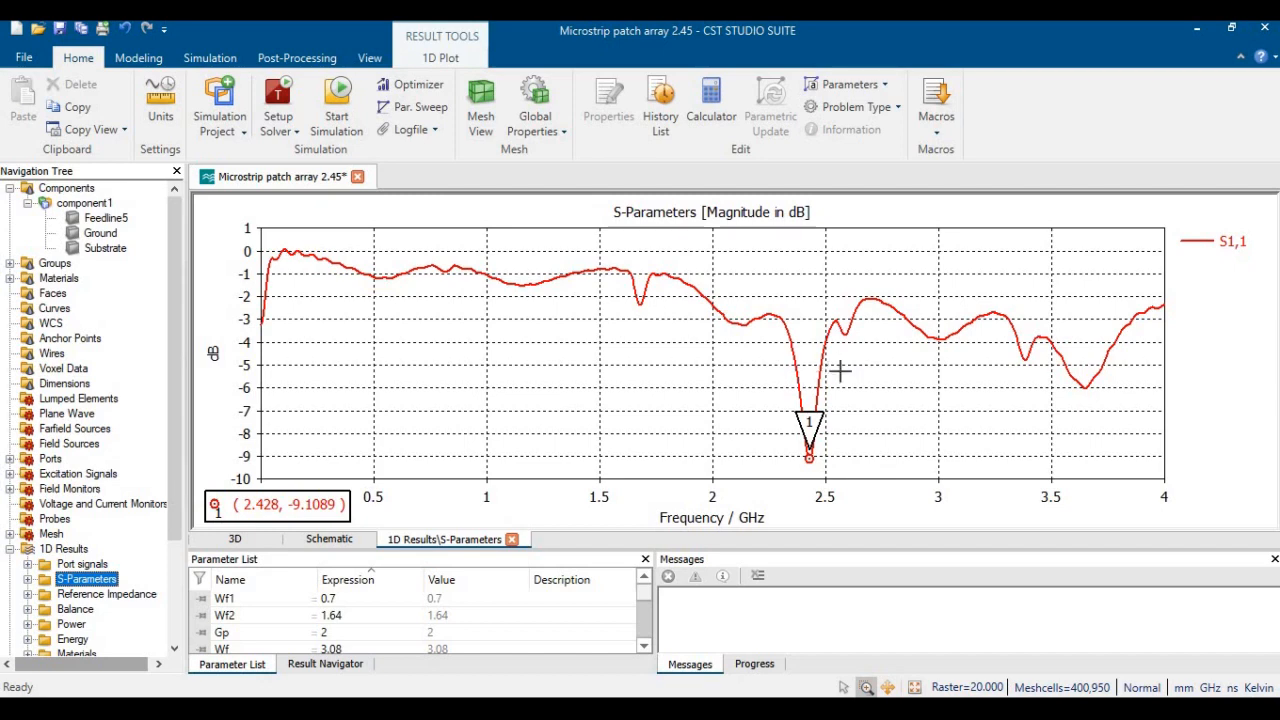
pyautogui.moveTo(171, 396); pyautogui.dragTo(170, 508)
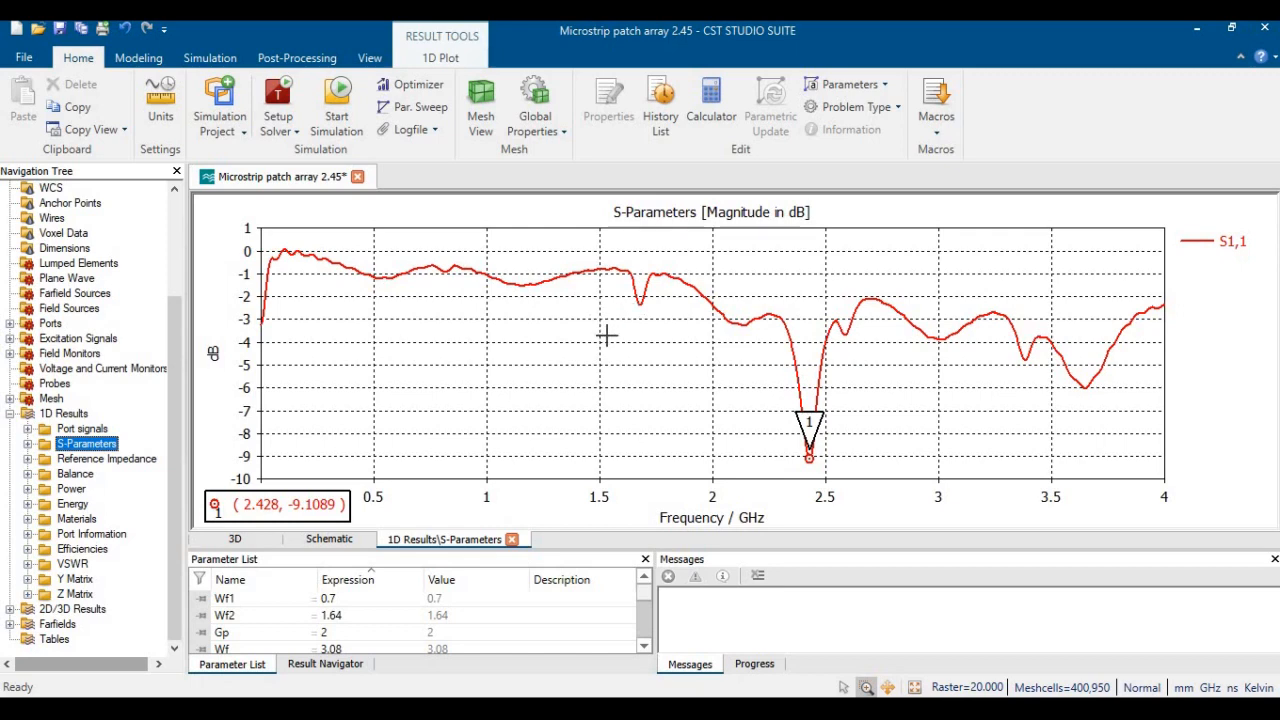
pyautogui.click(9, 624)
pyautogui.click(100, 639)
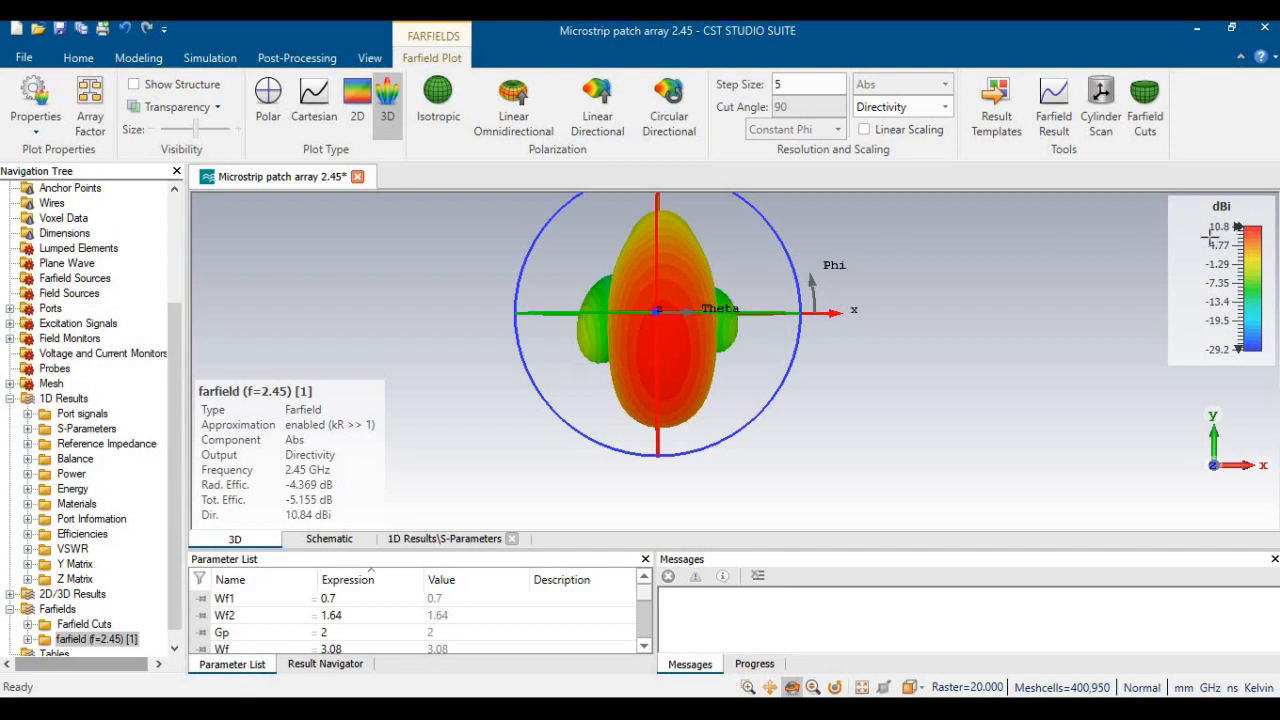
pyautogui.moveTo(174, 363); pyautogui.dragTo(176, 262)
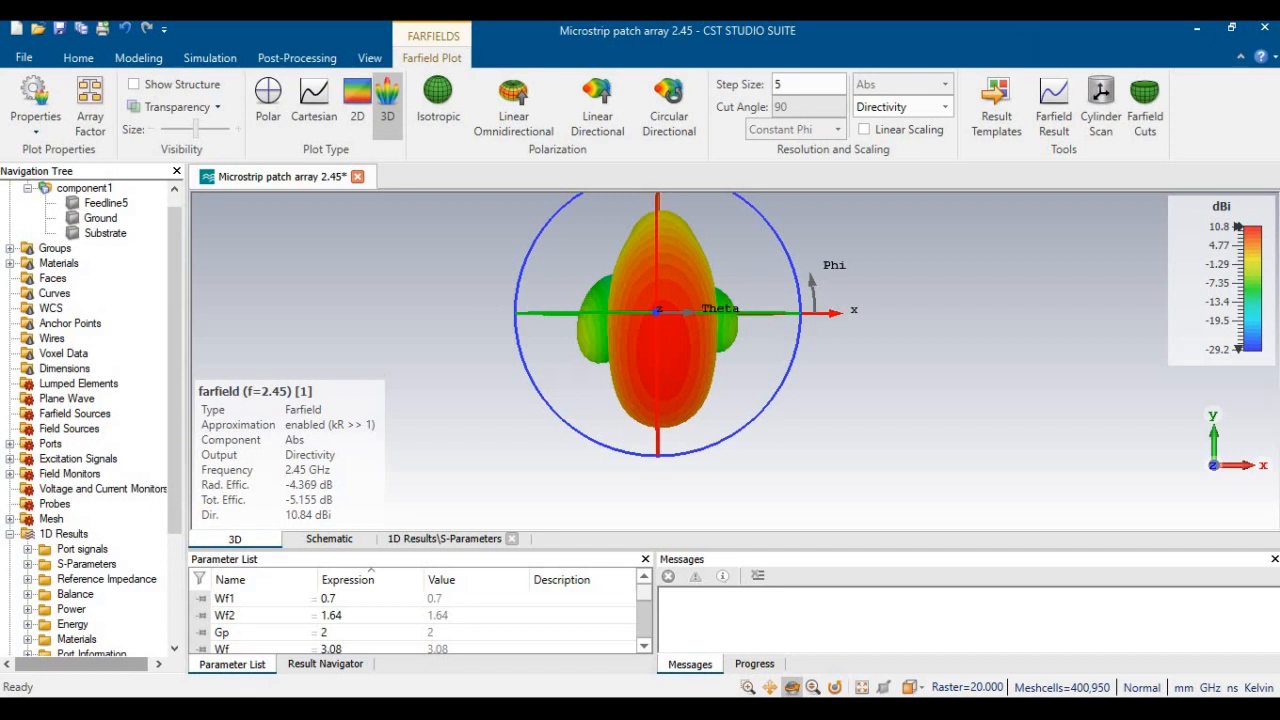
pyautogui.click(1191, 30)
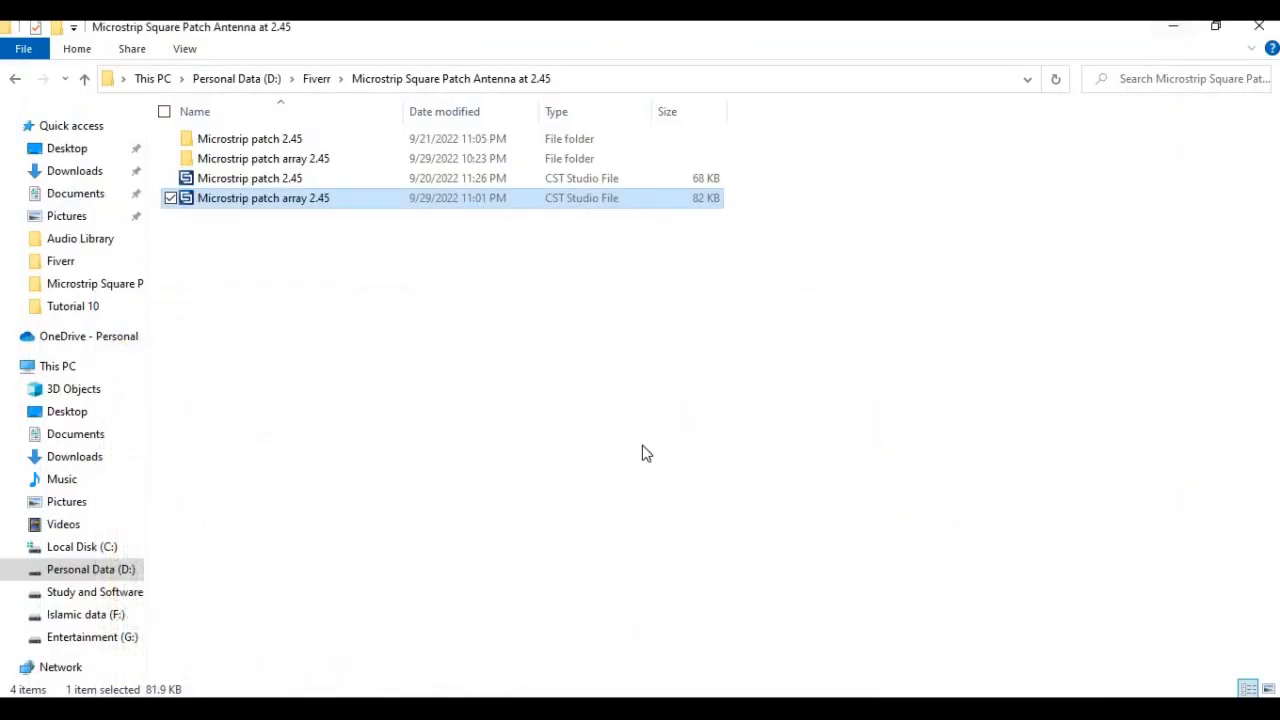